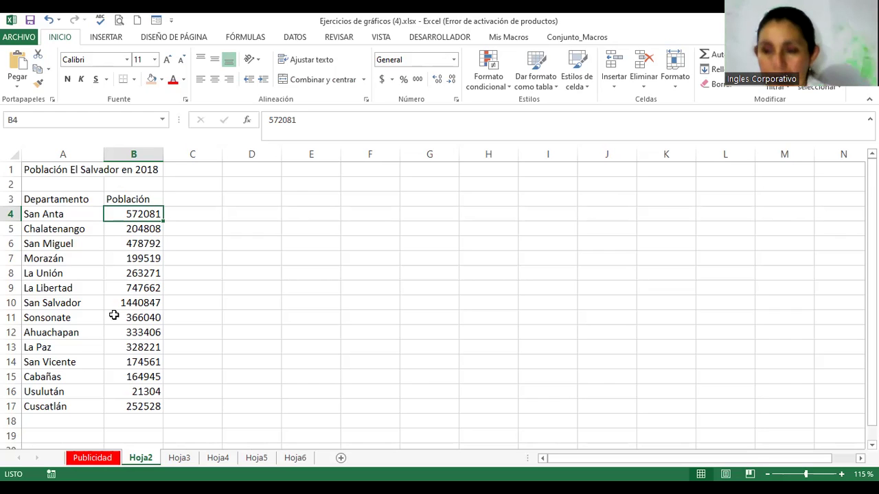
Insert a 3-D clustered bar chart from the department population table A3:B17 and enlarge it to reach the end of column M
left_click_drag(39, 198, 132, 406)
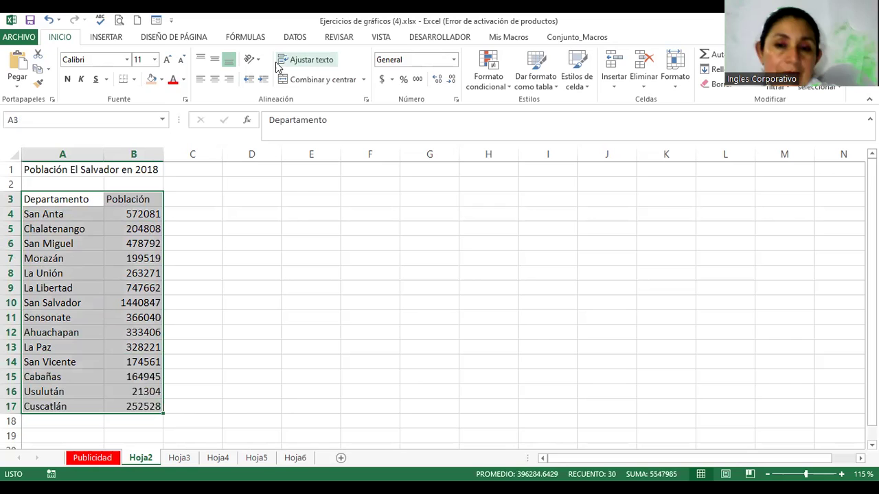
left_click(106, 37)
left_click(325, 83)
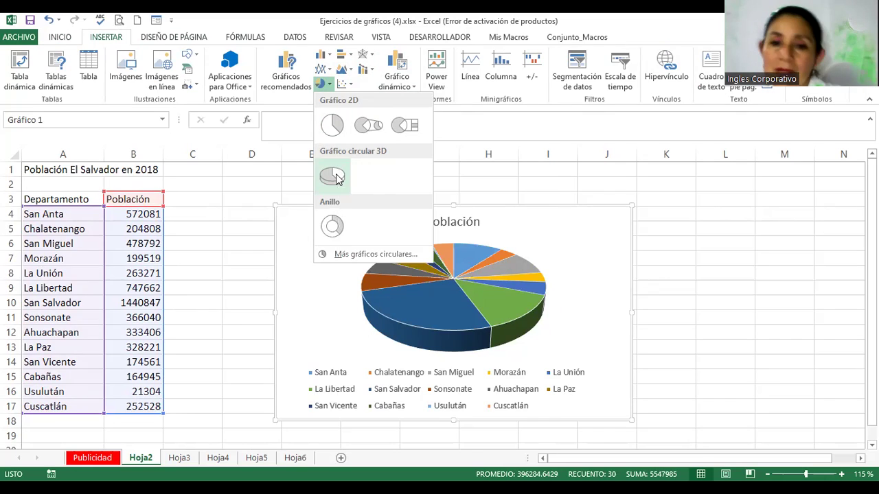
left_click(52, 217)
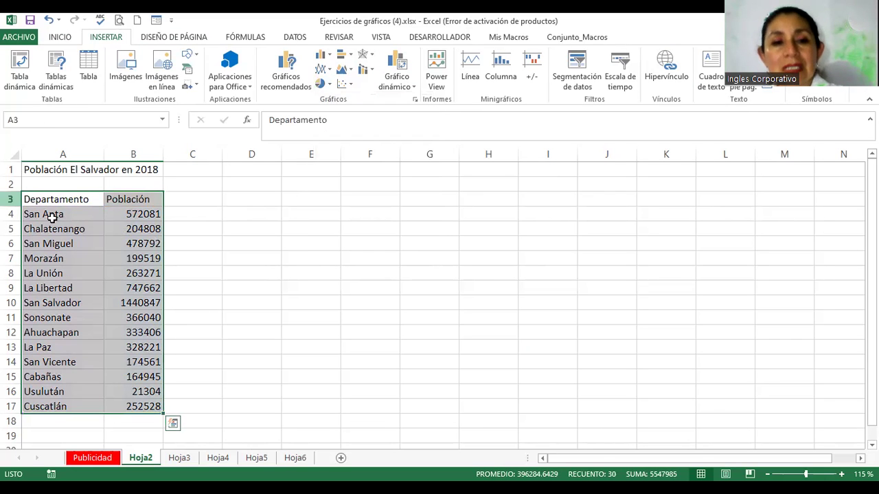
left_click(329, 55)
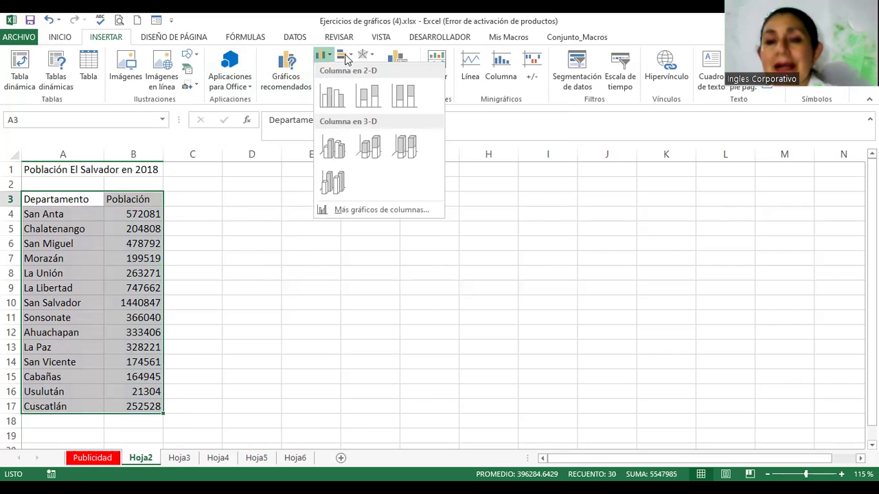
left_click(345, 58)
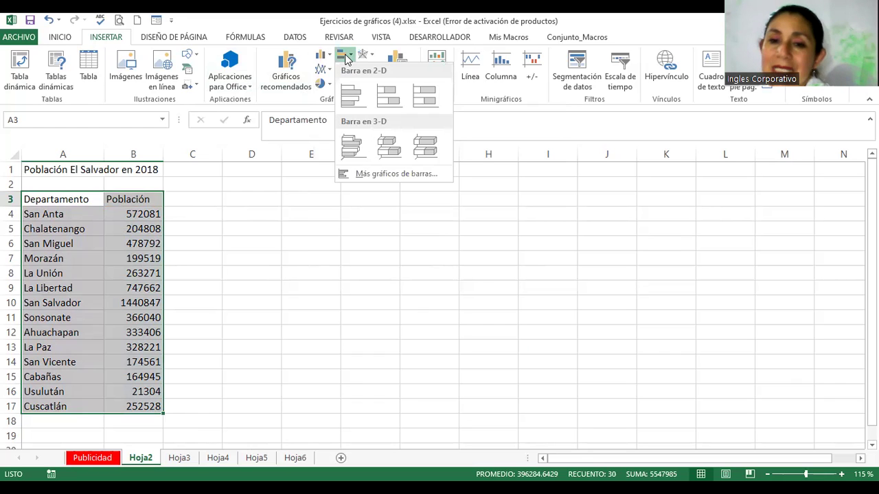
left_click(349, 145)
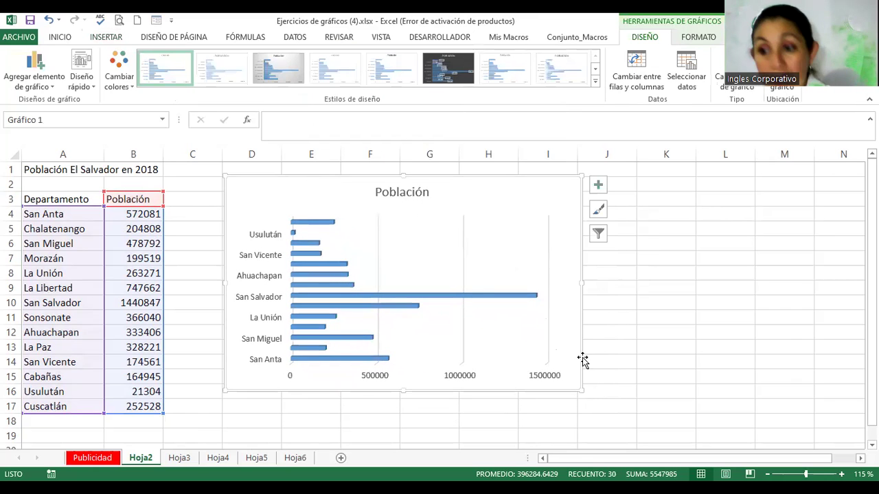
left_click_drag(584, 389, 812, 419)
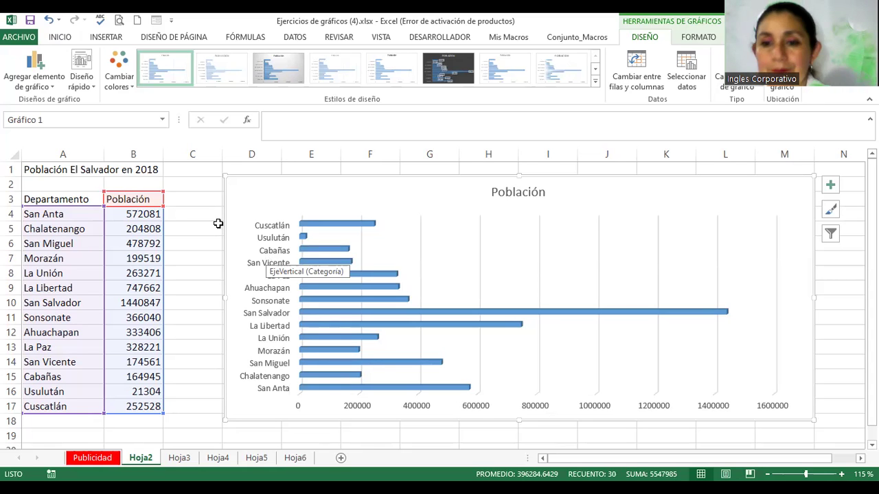
Change the chart title to "Censo El Salvador 2018" and close the title formatting pane
left_click(511, 194)
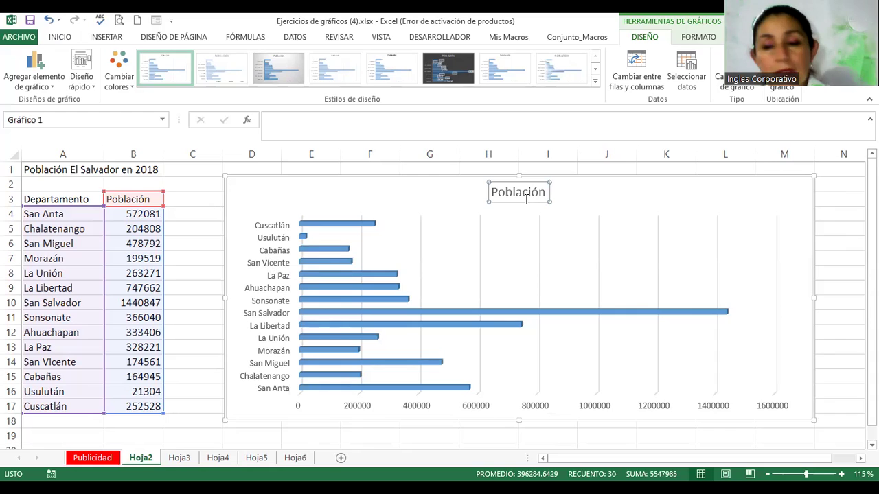
double_click(511, 194)
left_click_drag(548, 193, 482, 193)
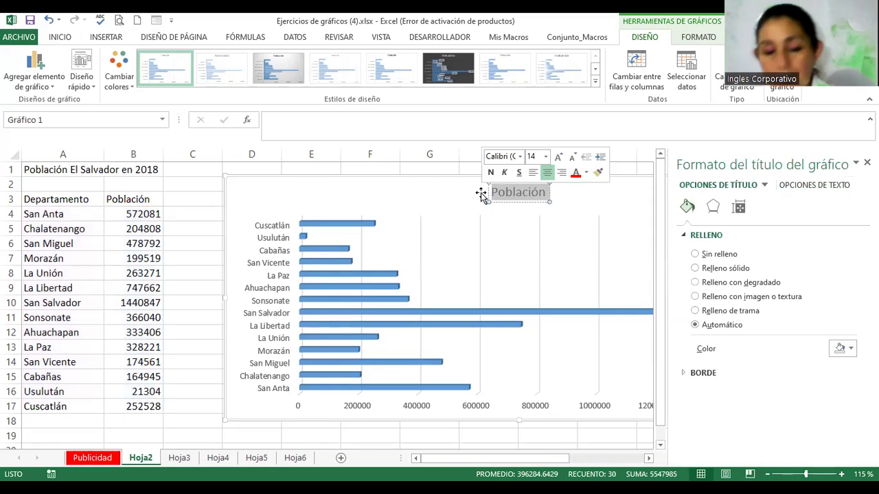
type("Ceso")
key("BackSpace")
key("BackSpace")
type("nso El sa")
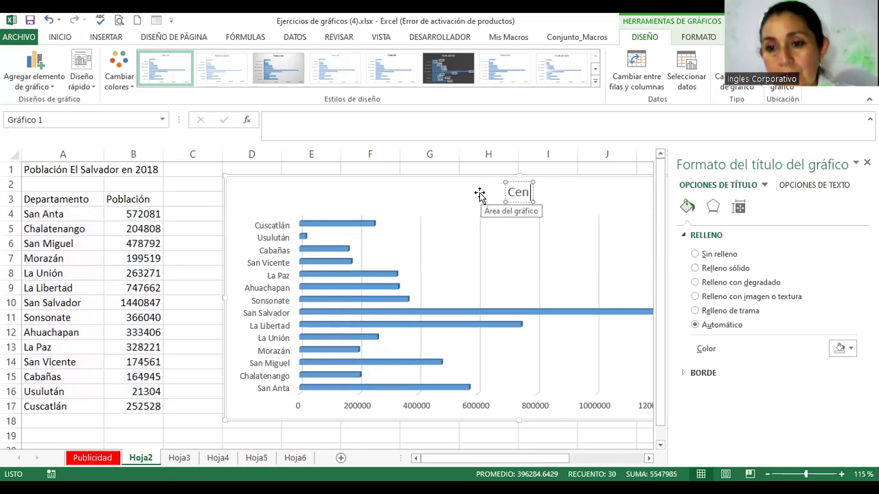
type("l")
key("BackSpace")
key("BackSpace")
key("BackSpace")
type("Salvador")
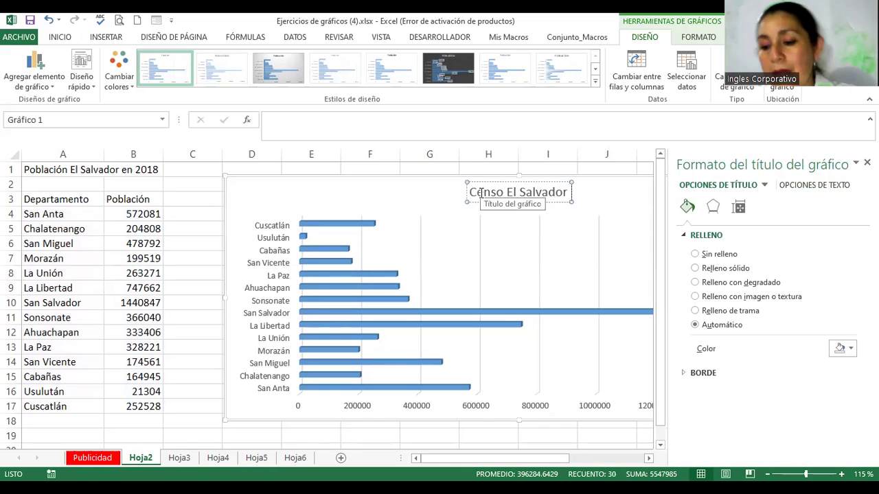
type(" 2018")
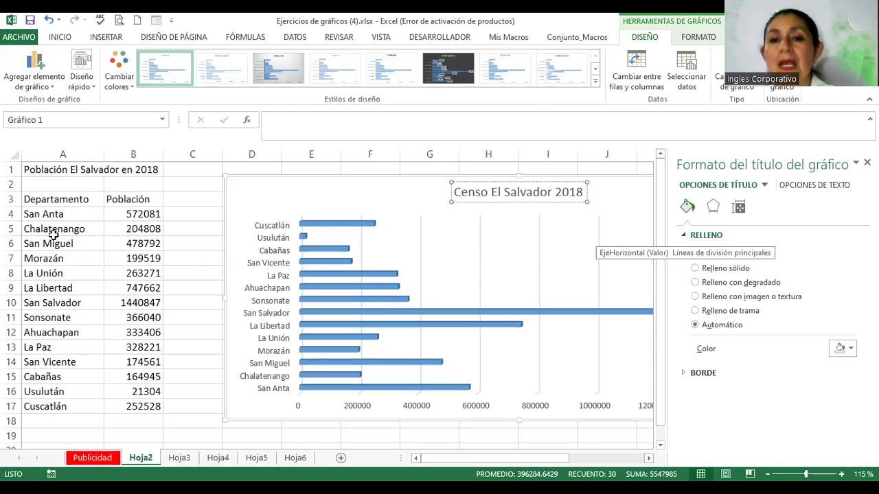
left_click(180, 216)
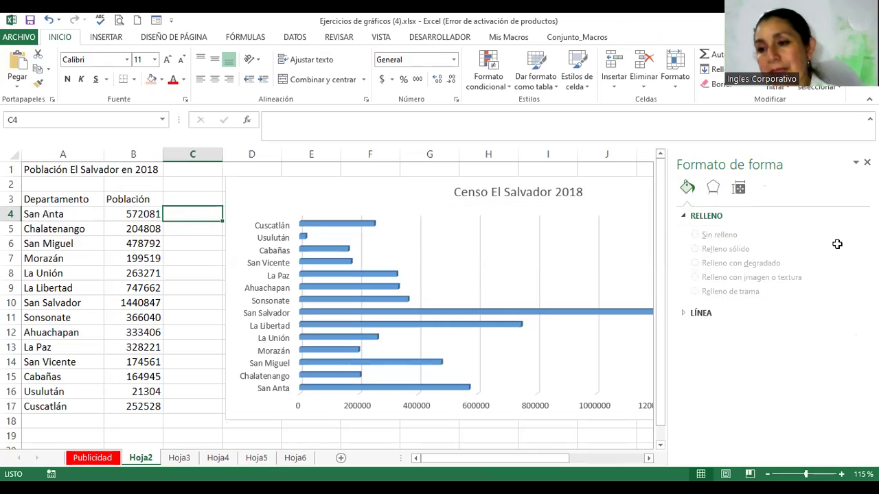
left_click(866, 162)
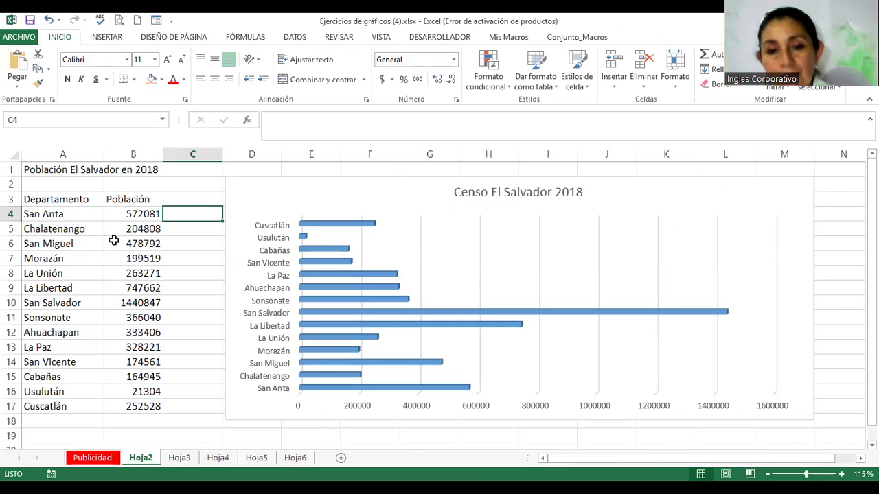
left_click(338, 198)
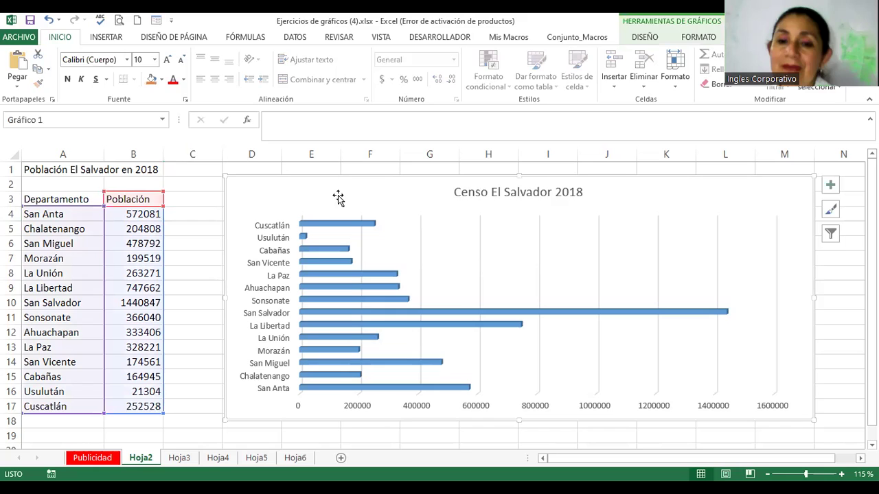
right_click(329, 194)
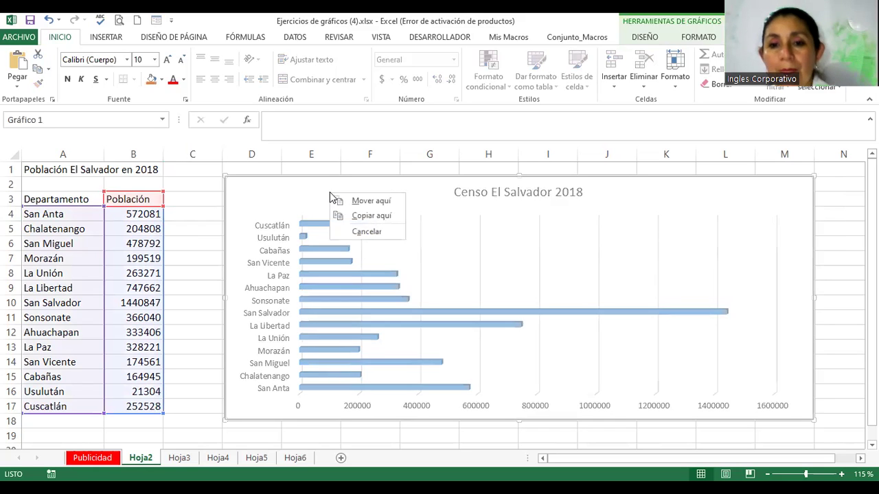
key("Escape")
right_click(329, 191)
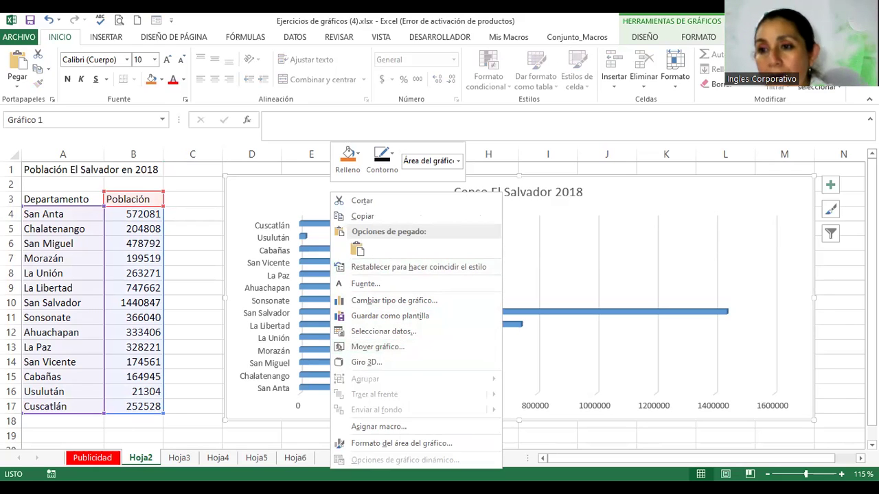
Move the population chart to a new sheet named "Gráfico Población"
left_click(574, 246)
left_click(695, 38)
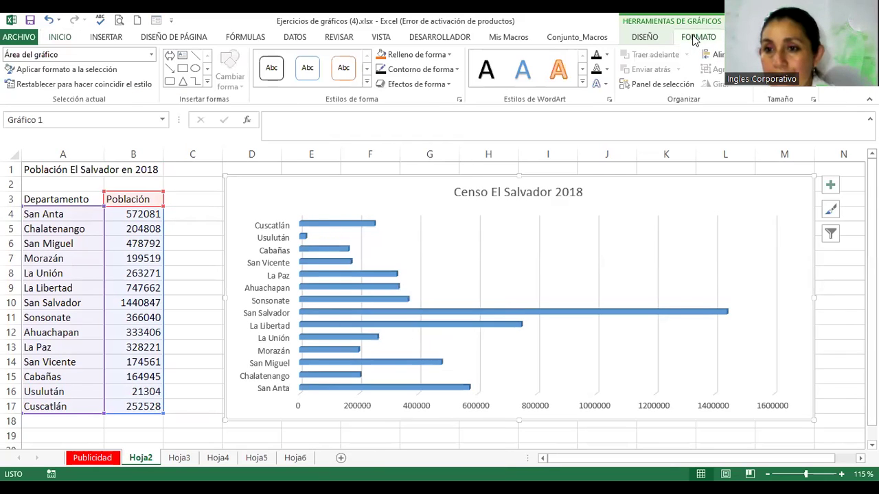
left_click(658, 25)
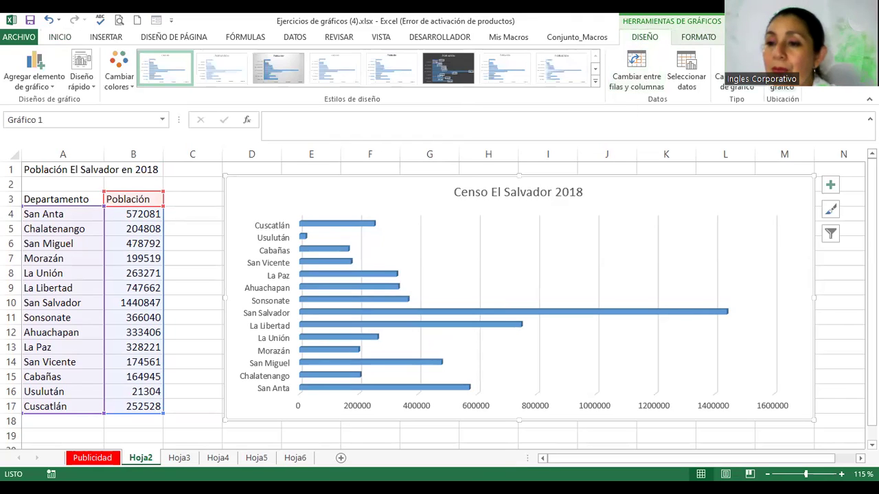
left_click(782, 74)
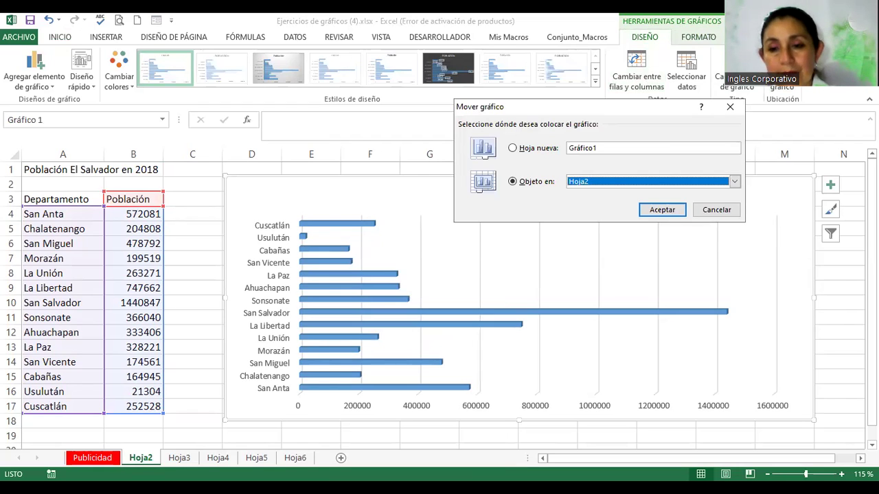
left_click(511, 149)
left_click(610, 147)
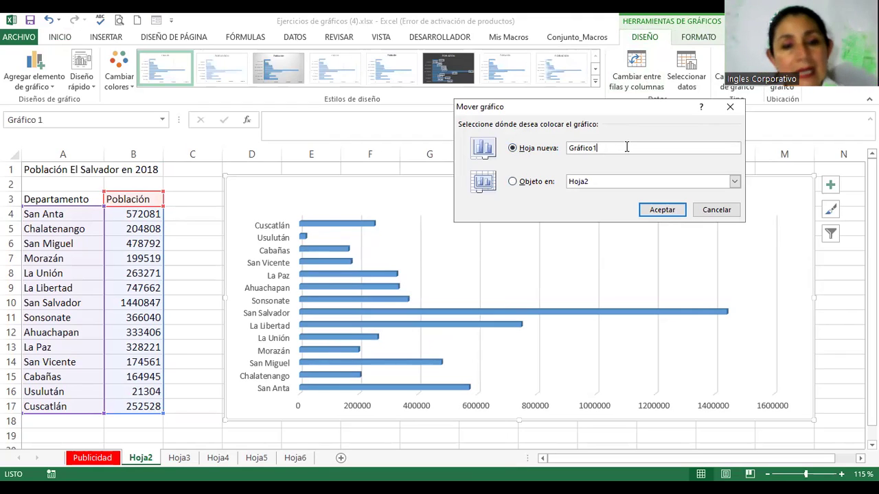
key("BackSpace")
key("BackSpace")
type("o Población")
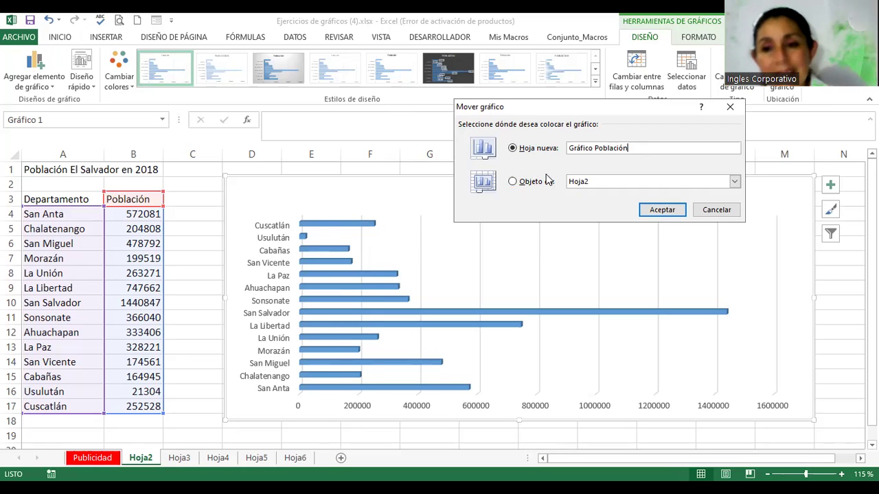
left_click(661, 213)
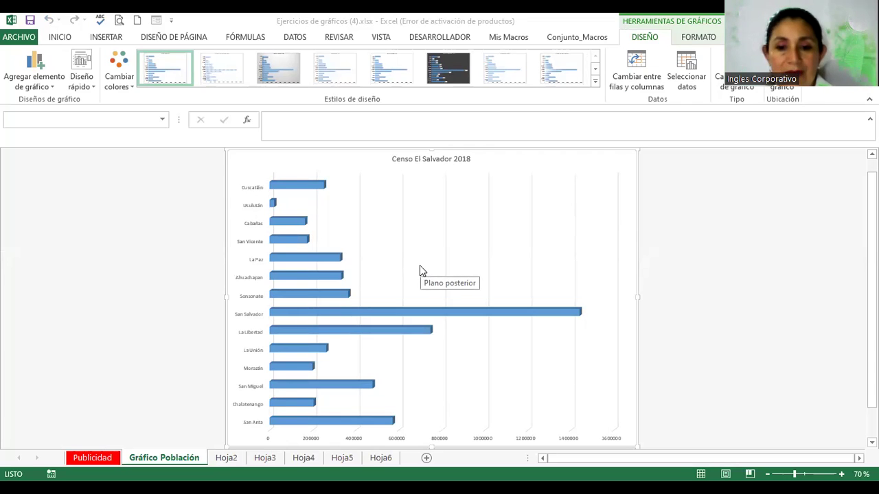
Set the font size of the chart title to 28
left_click(445, 163)
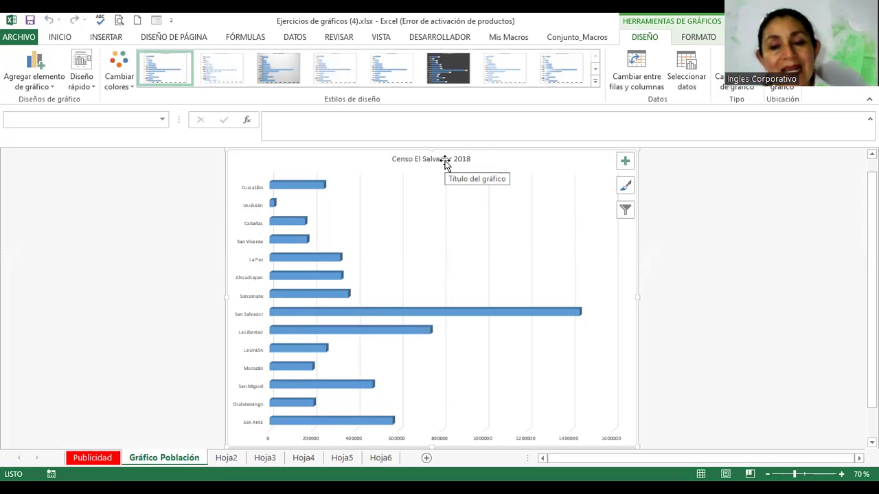
left_click(446, 162)
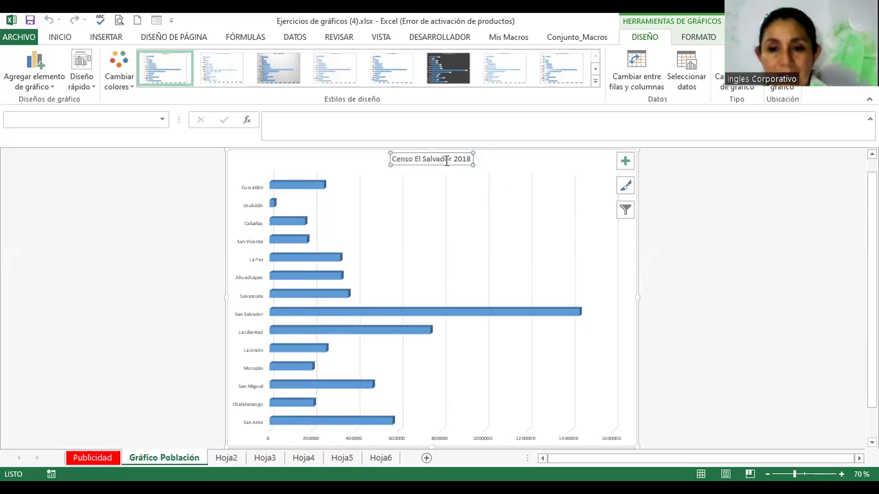
triple_click(446, 162)
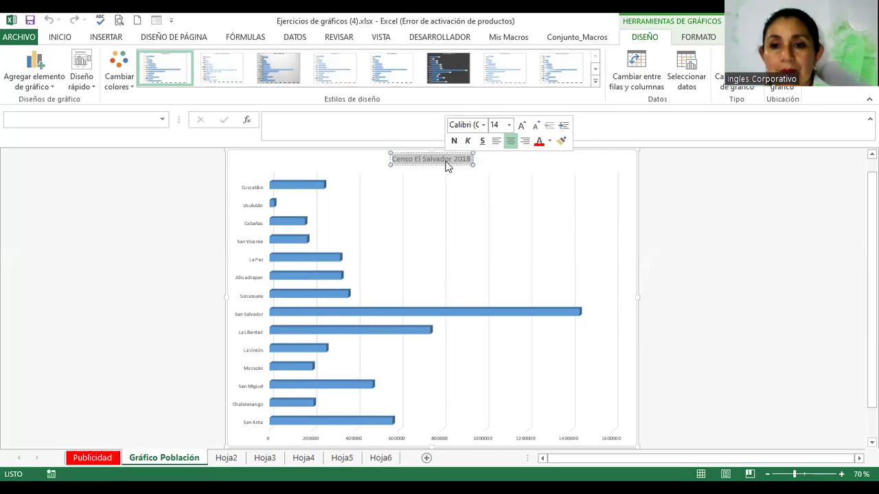
left_click(522, 125)
left_click(522, 126)
left_click(523, 125)
left_click(523, 126)
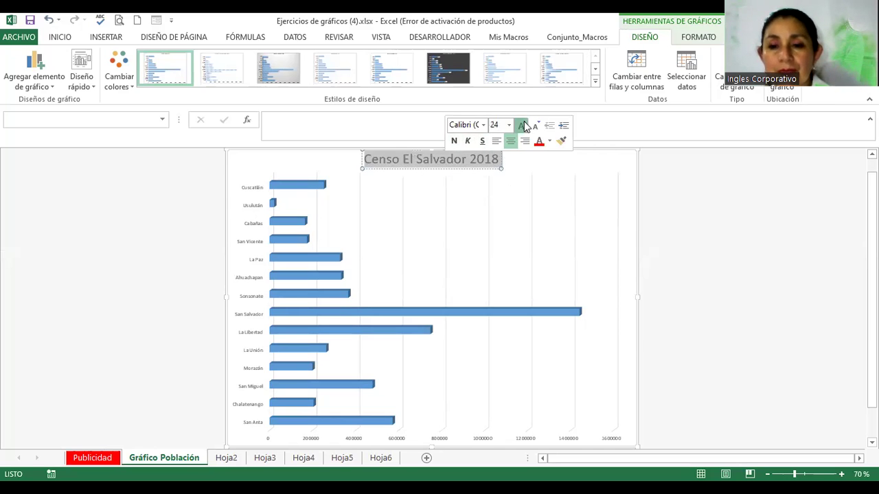
left_click(523, 126)
left_click(522, 126)
left_click(523, 125)
left_click(536, 125)
left_click(537, 125)
Make the chart title centred, red, bold and italic
left_click(511, 142)
left_click(539, 142)
left_click(453, 142)
left_click(468, 141)
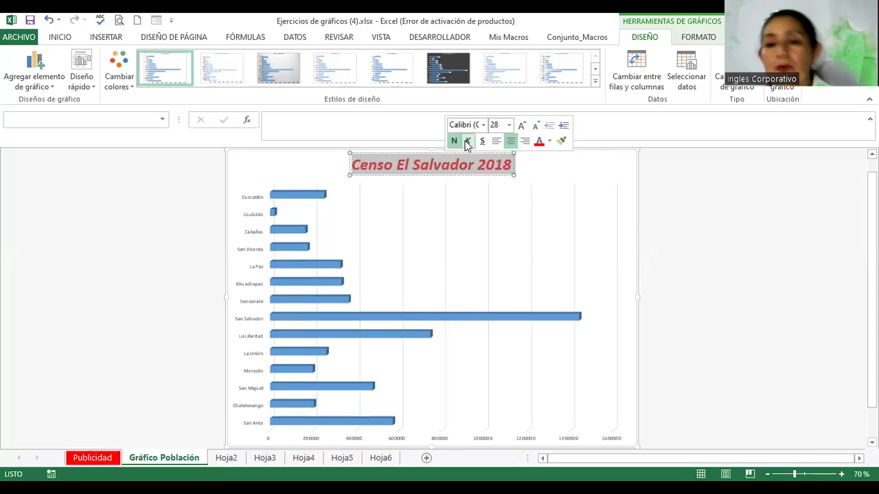
left_click(677, 219)
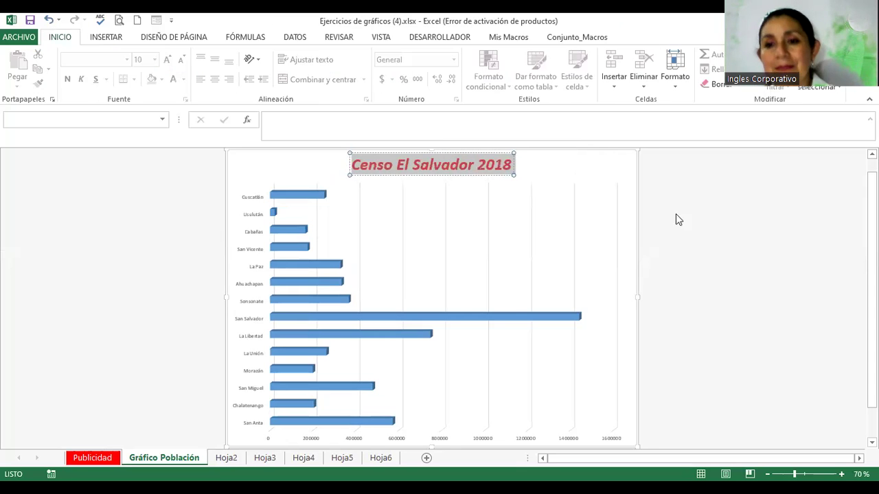
Apply the chart style Estilo 3 to the population chart
left_click(610, 167)
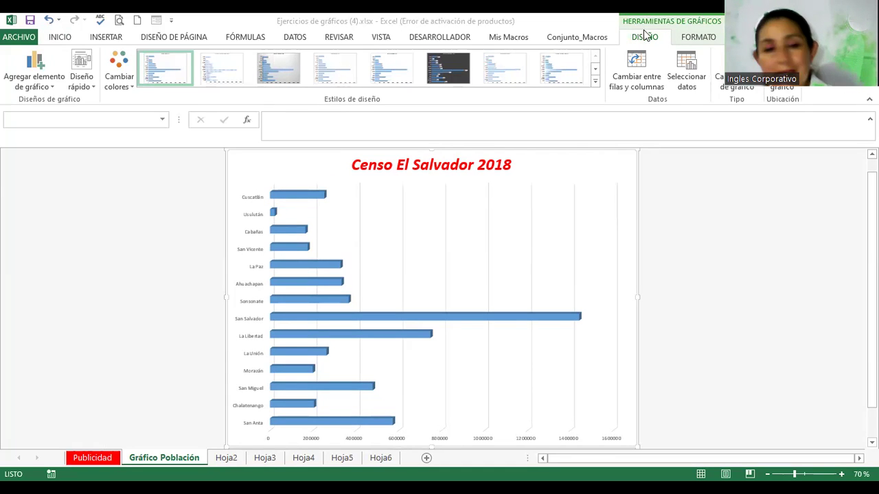
left_click(157, 20)
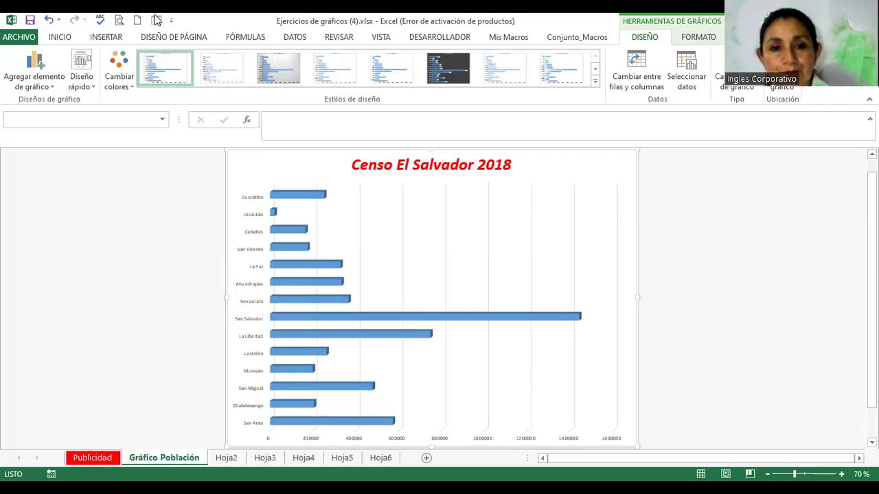
left_click(560, 77)
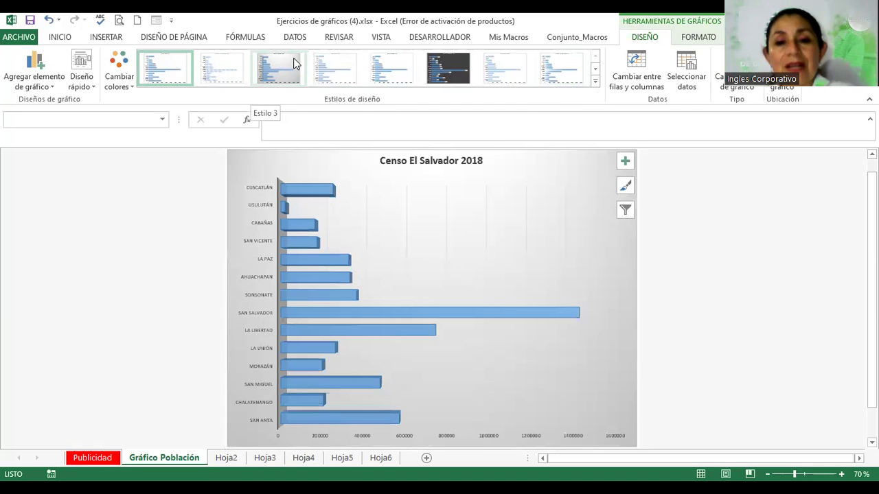
left_click(293, 58)
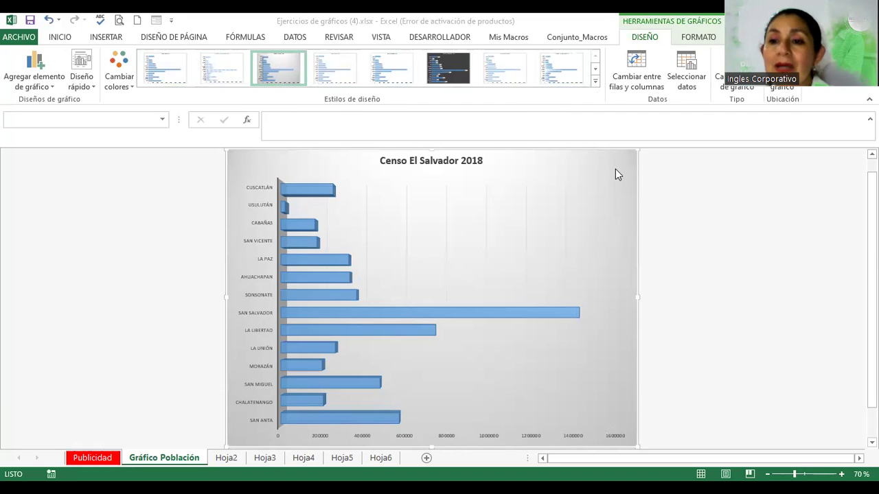
Turn the axes of the population chart off and back on
left_click(568, 218)
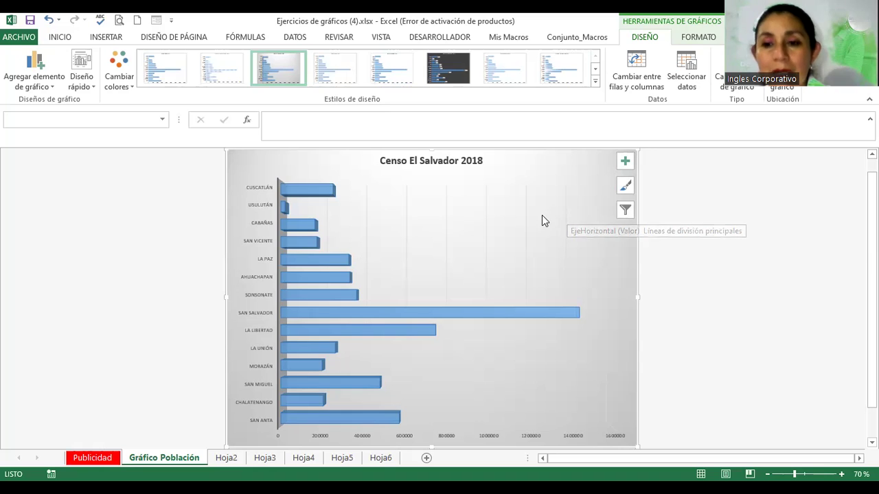
left_click(549, 223)
left_click(585, 164)
left_click(631, 163)
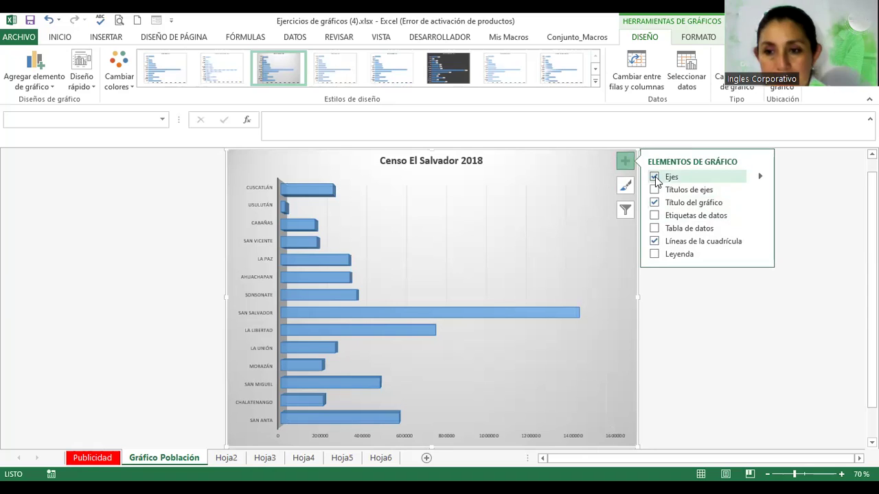
left_click(760, 177)
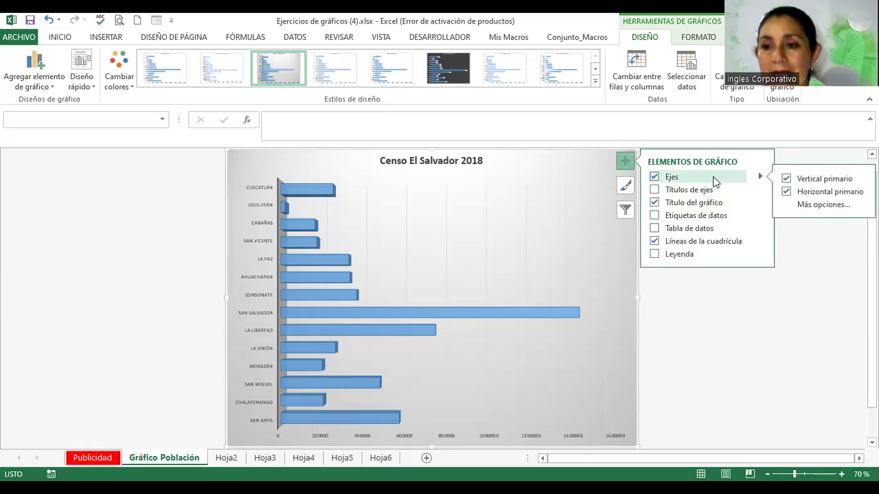
left_click(654, 178)
left_click(654, 178)
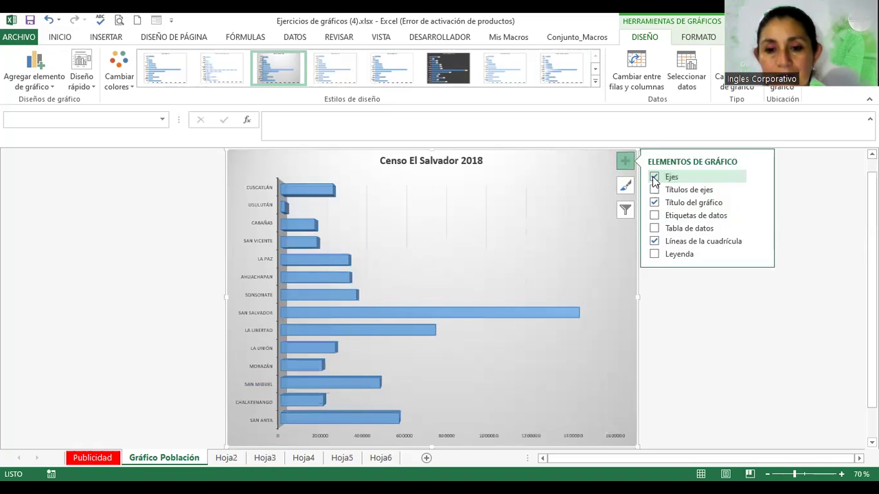
left_click(655, 179)
left_click(654, 179)
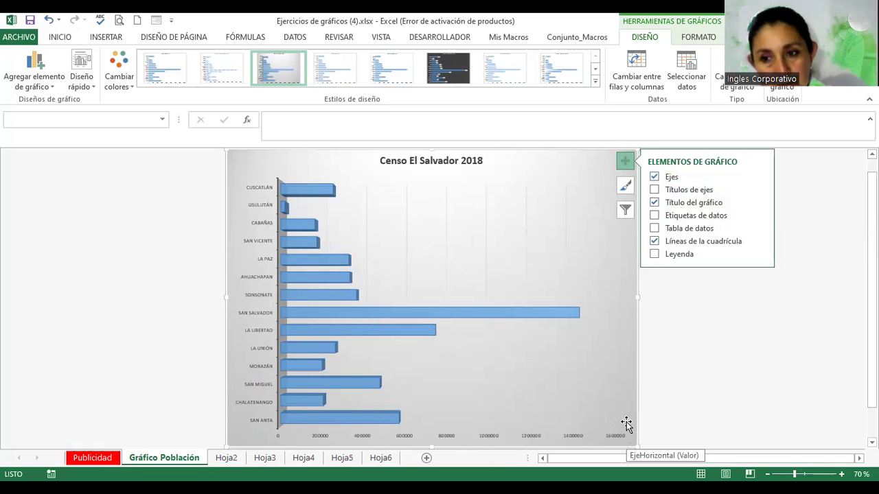
Show data labels on the bars of the population chart and check each department's value
left_click(655, 216)
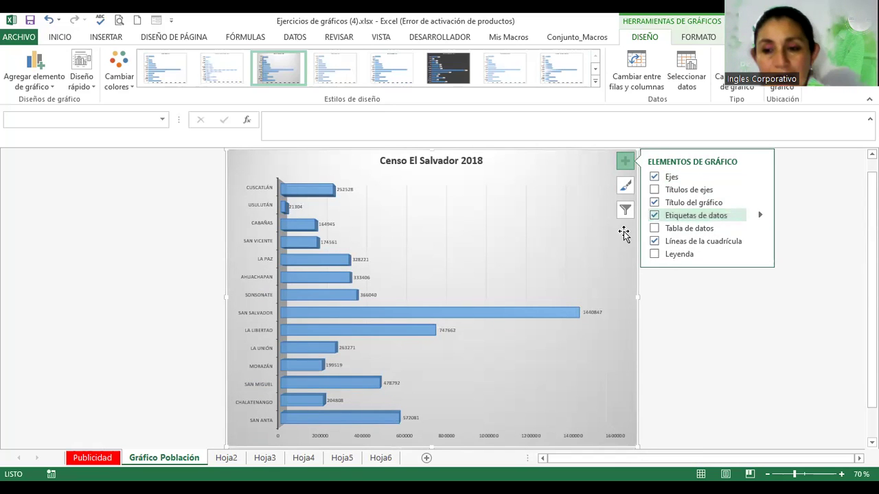
left_click(654, 228)
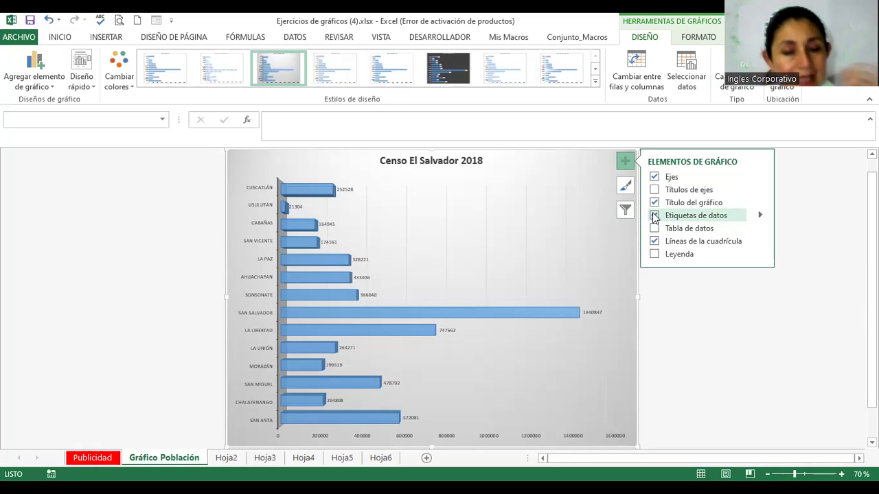
left_click(655, 217)
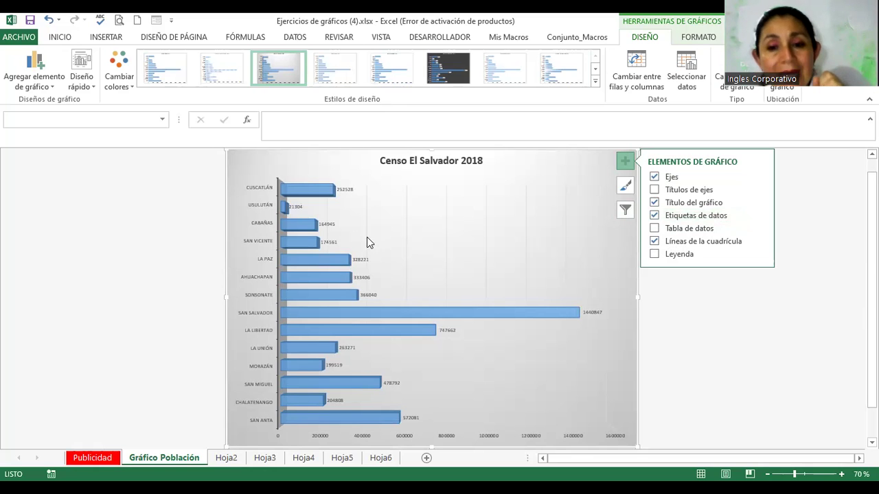
scroll(341, 211, "up", 4, "ctrl")
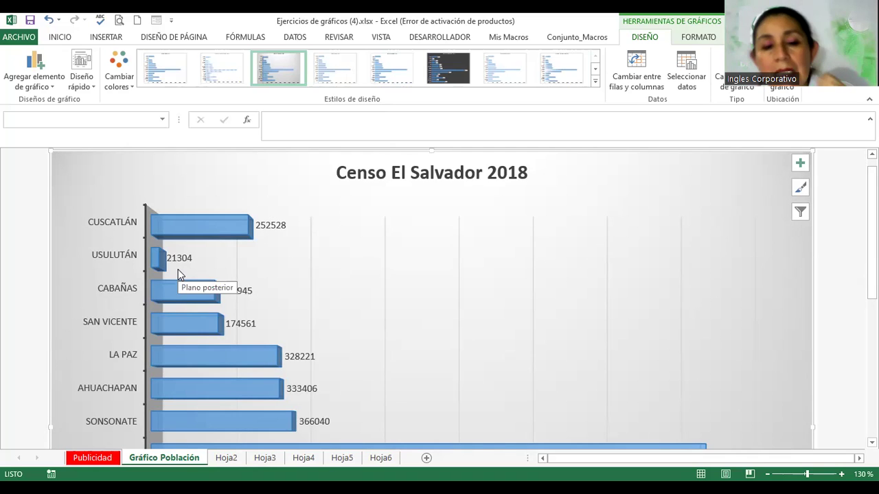
mouse_move(175, 333)
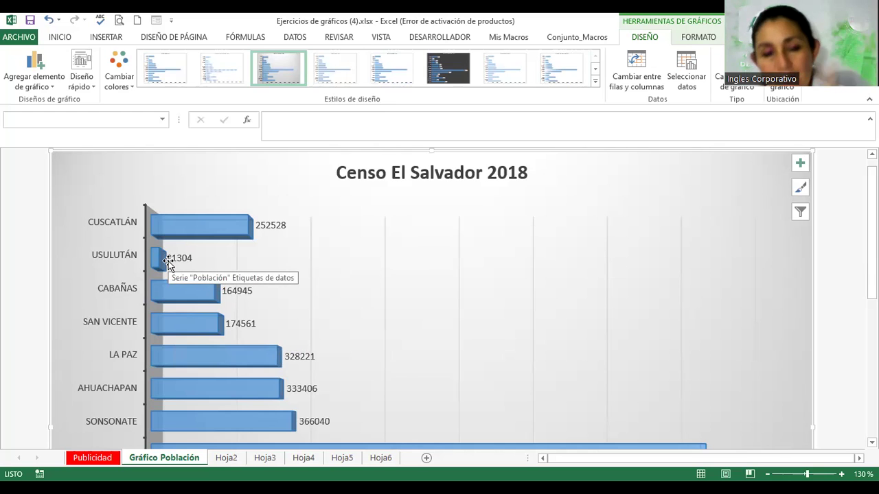
scroll(167, 261, "down", 5)
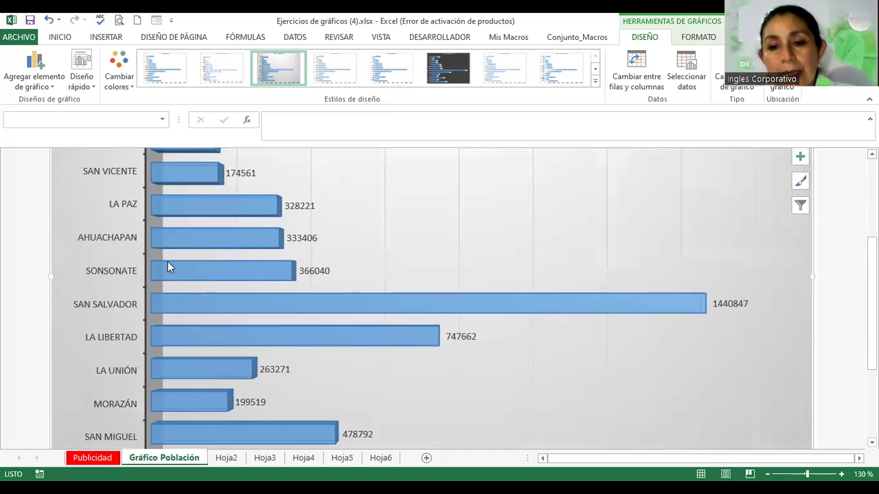
scroll(167, 262, "down", 1)
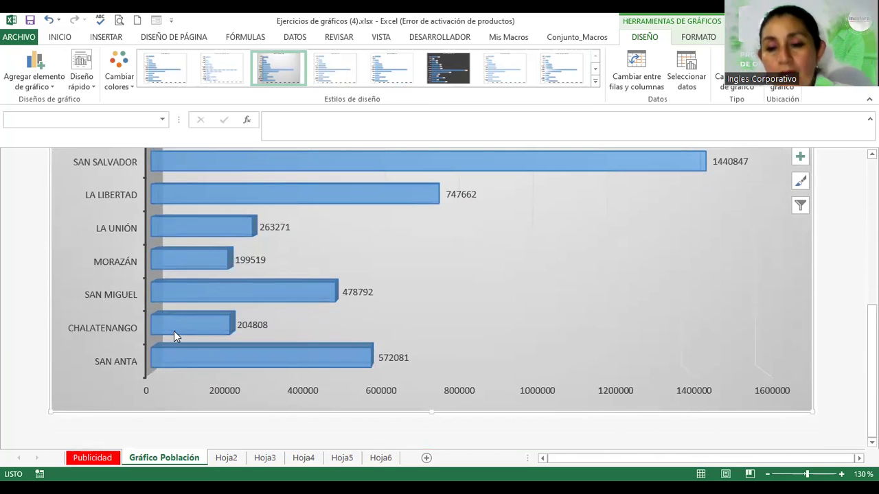
scroll(175, 333, "up", 4)
scroll(179, 322, "up", 3)
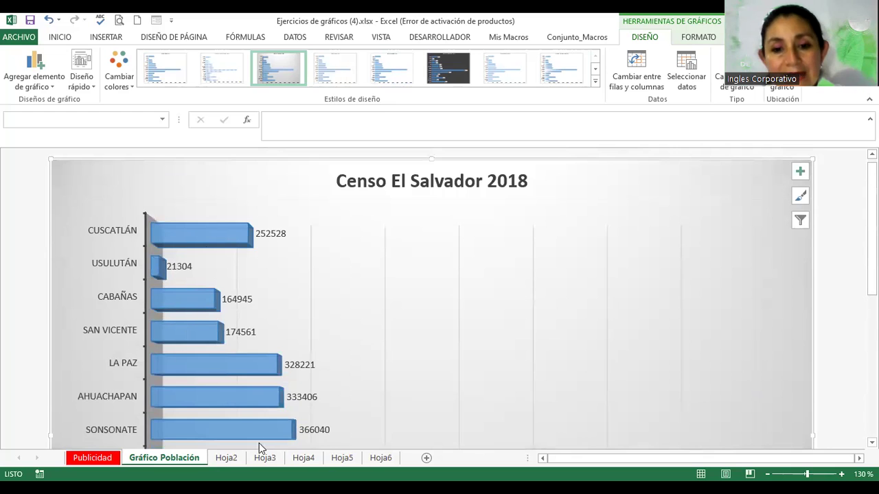
Rename the sheet Hoja2, which holds the population data, as "Departamentos"
left_click(226, 458)
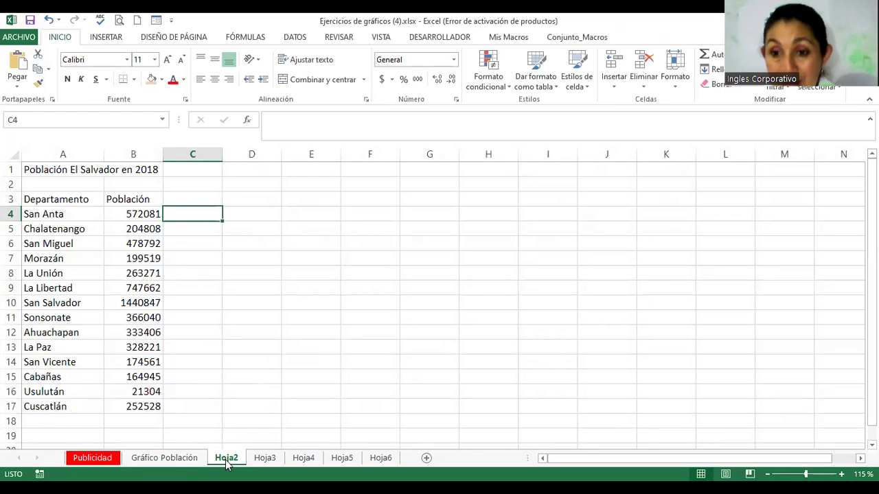
double_click(226, 460)
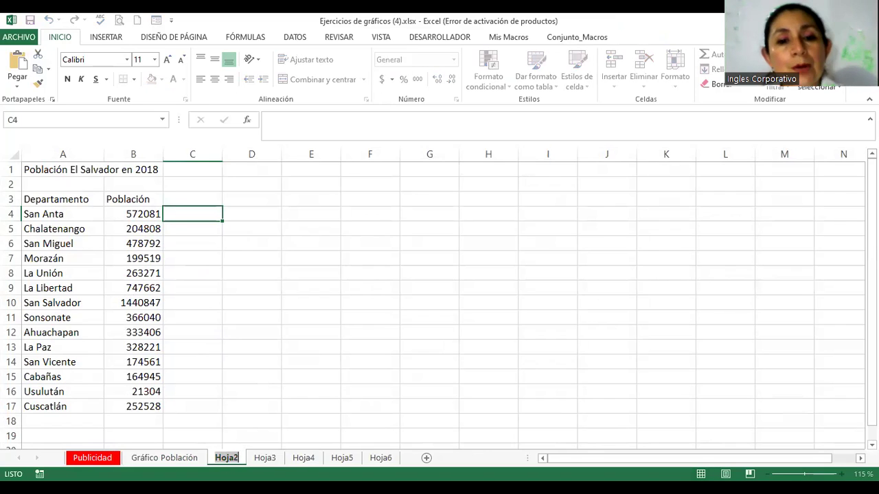
type("Depar")
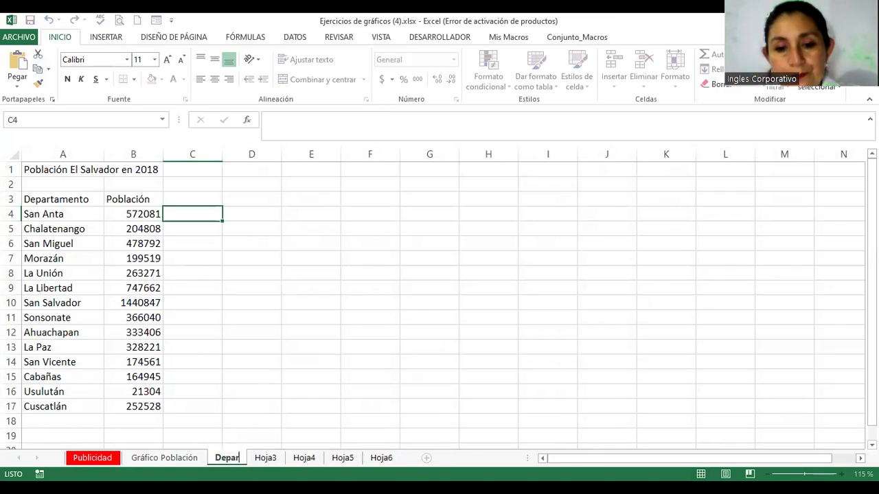
type("tamento")
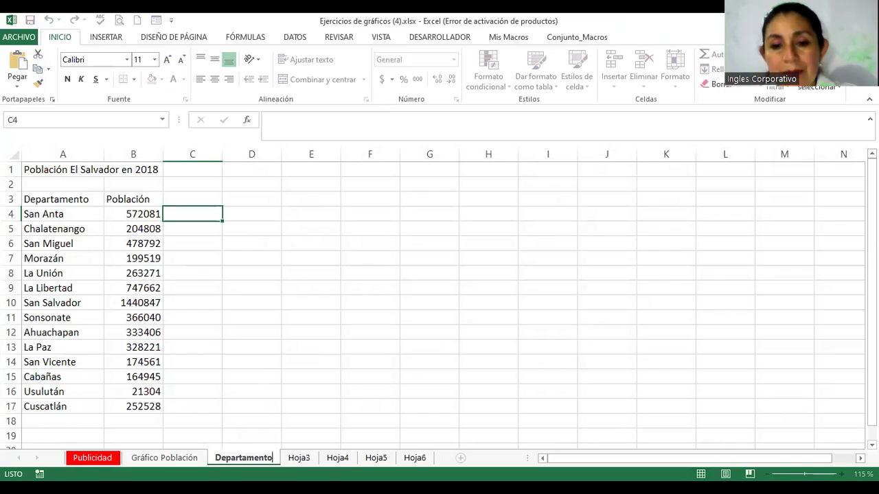
type("s")
key("Return")
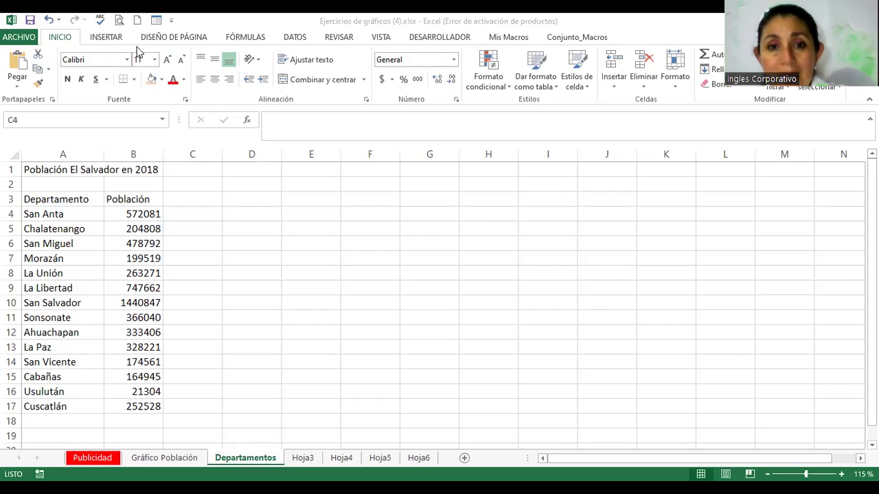
Set the tab colour of the Departamentos sheet to the standard red
left_click(245, 460)
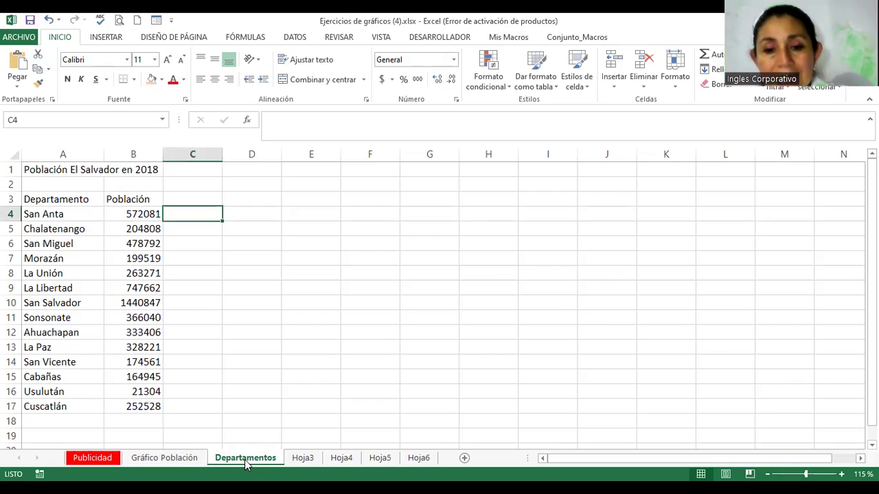
right_click(245, 459)
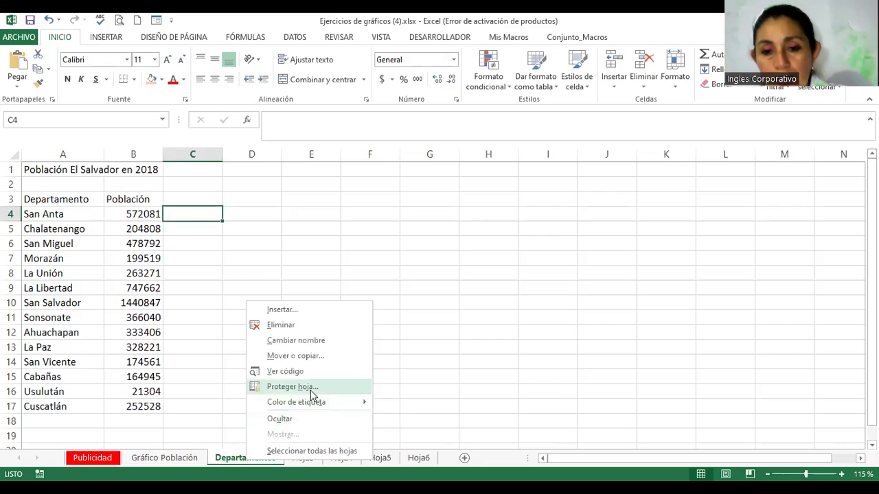
mouse_move(312, 404)
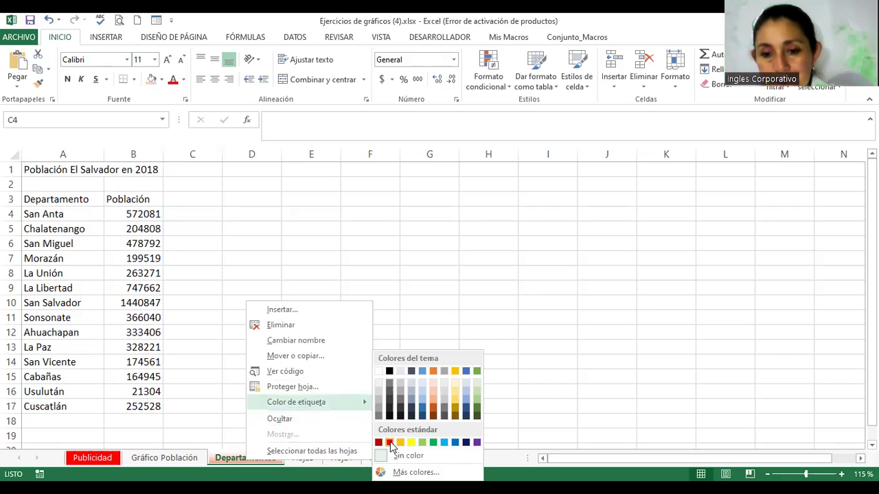
Correct the population of Usulután in cell B16 to 221304
left_click(83, 215)
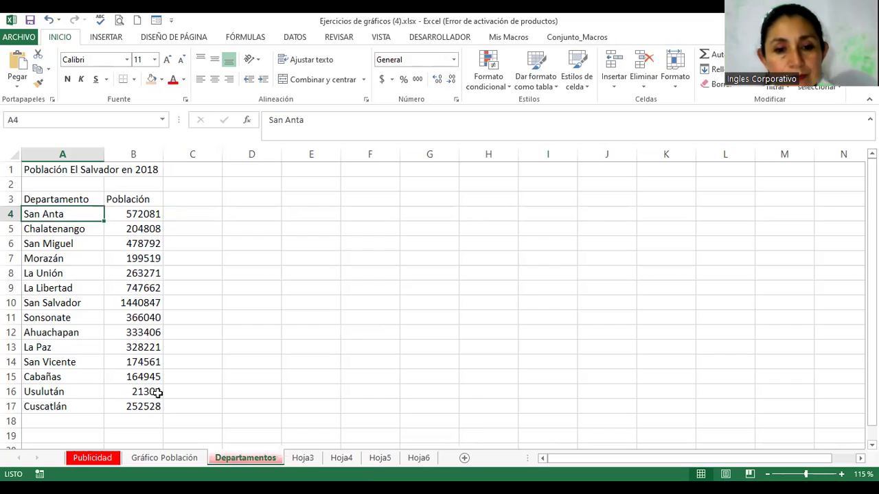
left_click(137, 389)
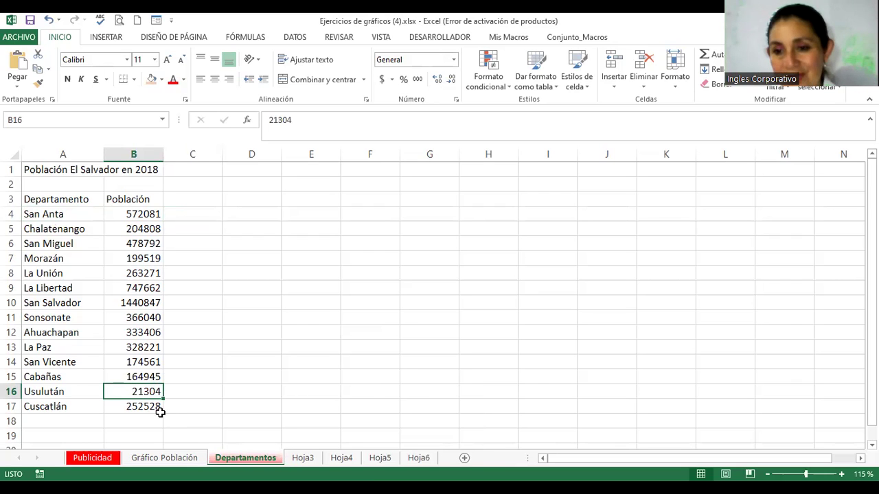
double_click(114, 392)
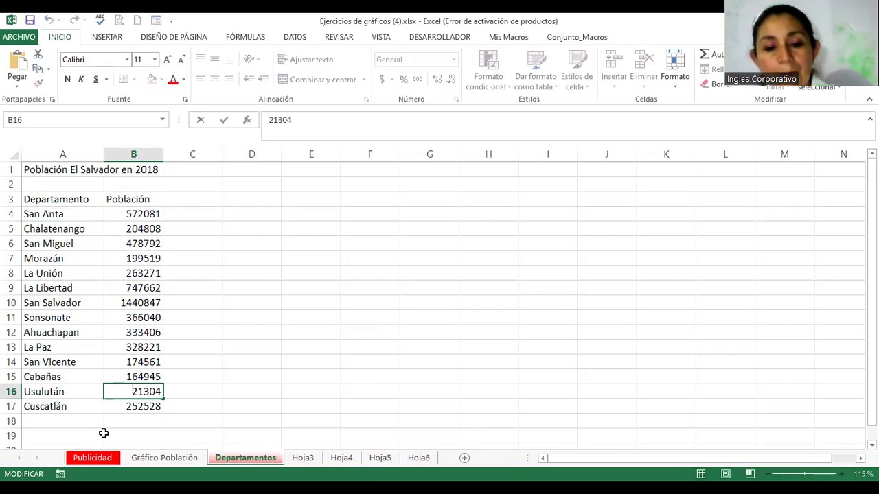
type("2")
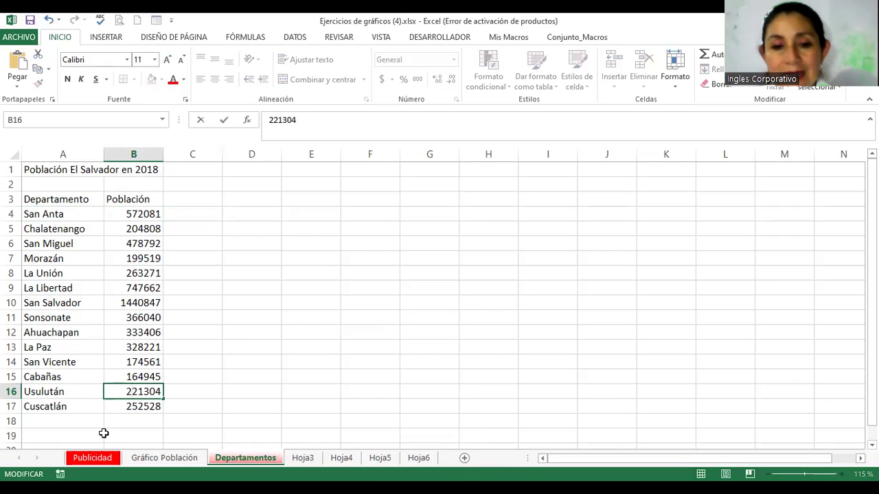
key("Return")
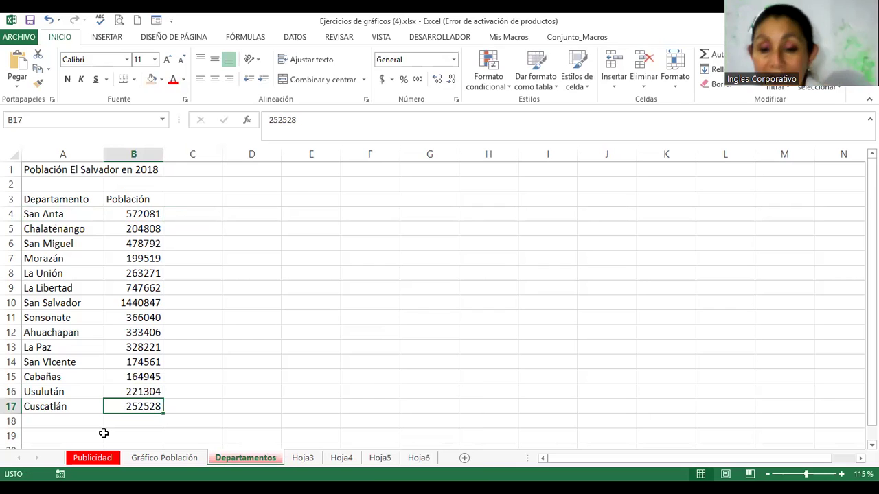
Replace the data labels of the chart on the Gráfico Población sheet with a data table
left_click(177, 458)
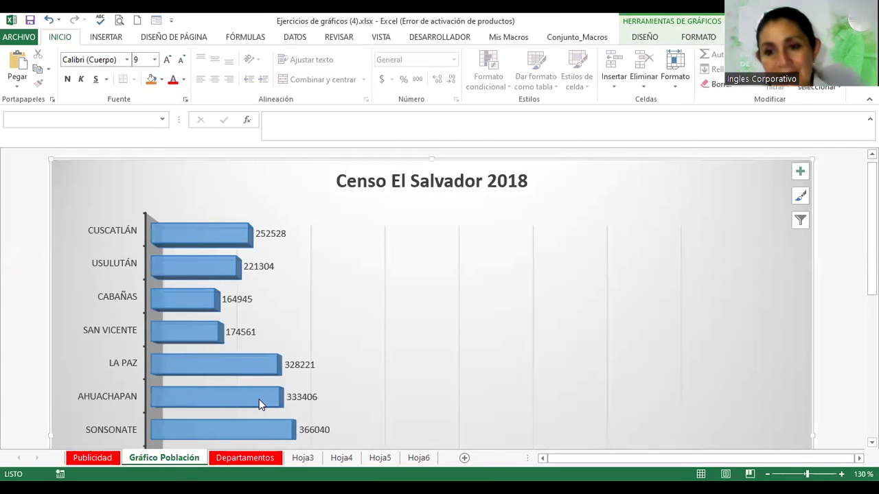
mouse_move(259, 400)
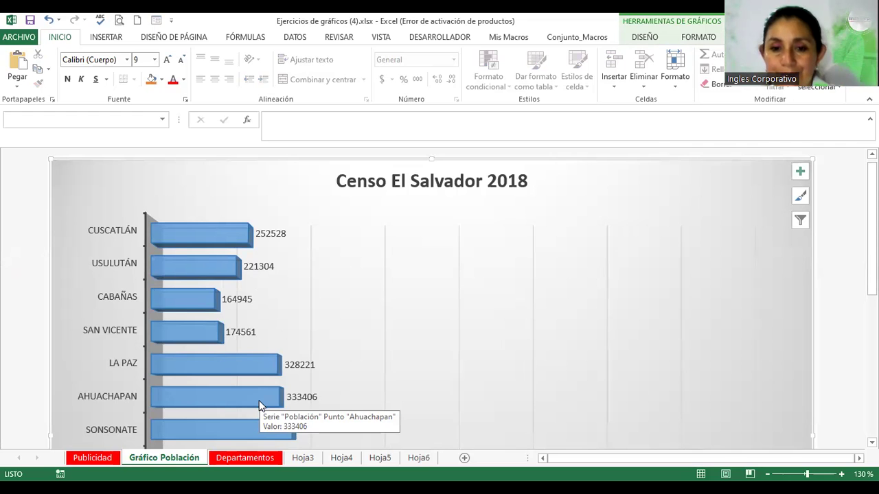
scroll(258, 401, "down", 2)
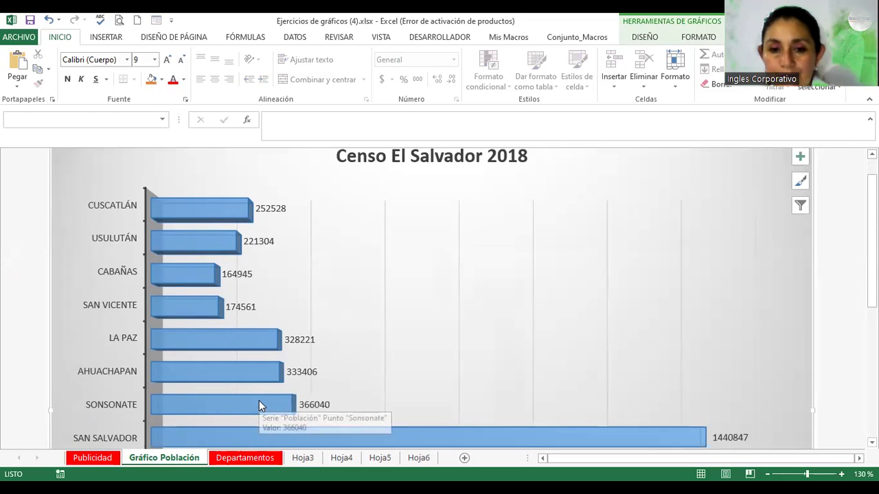
scroll(258, 400, "down", 1)
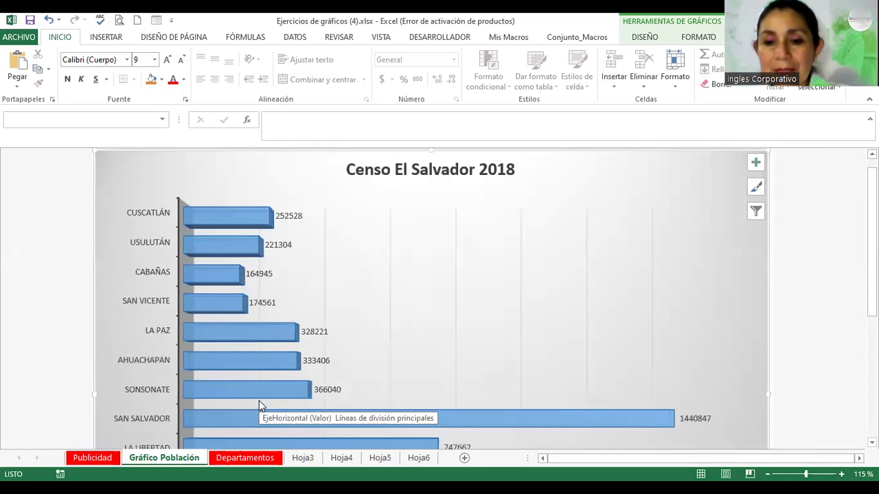
scroll(259, 400, "down", 3)
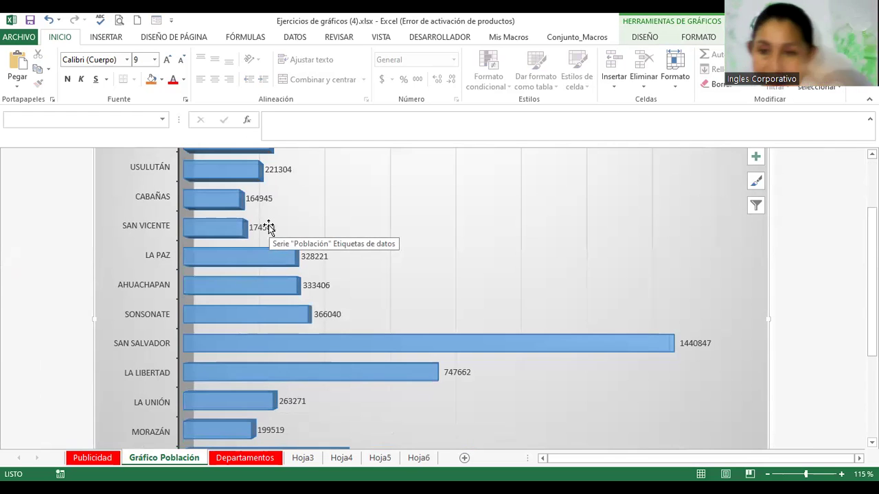
scroll(277, 251, "down", 1)
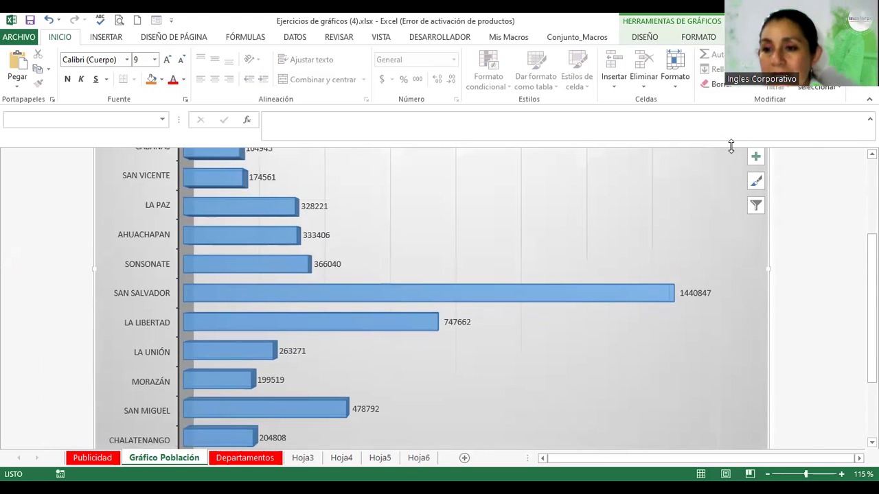
left_click(756, 159)
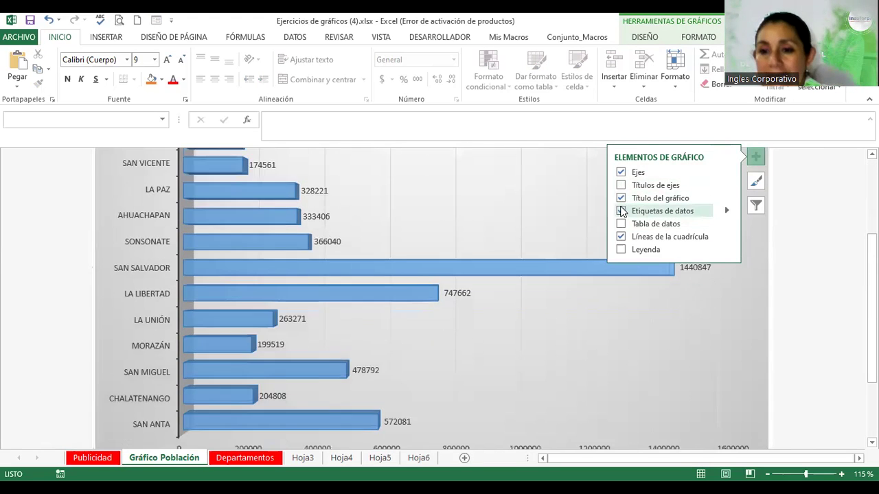
left_click(621, 213)
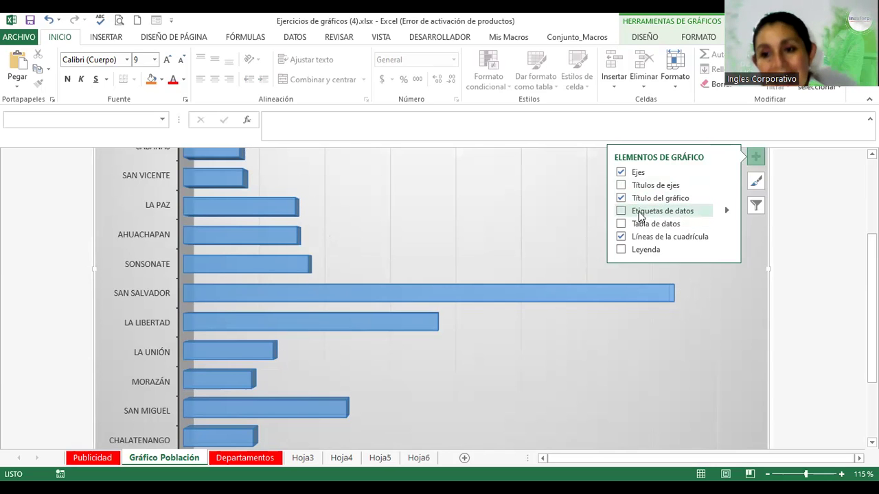
left_click(620, 225)
scroll(535, 297, "down", 3)
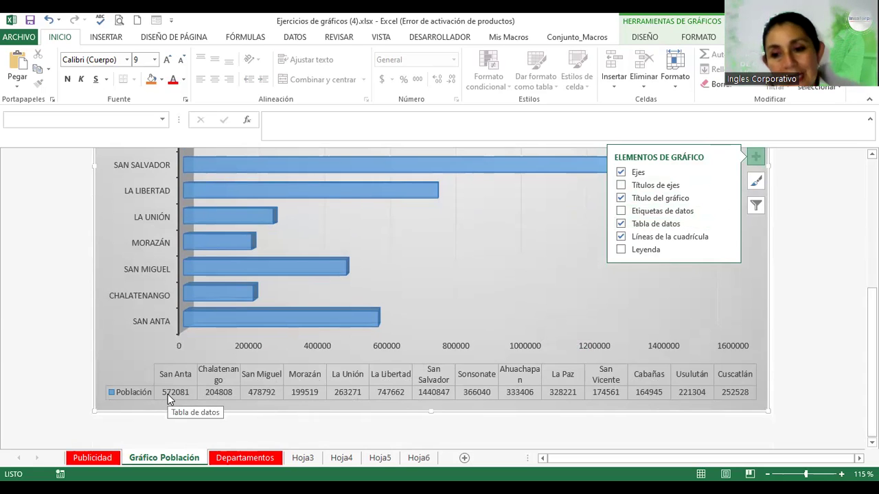
Examine the whole population chart from its title down to the data table, including its list of chart elements
left_click(836, 245)
scroll(836, 246, "down", 1)
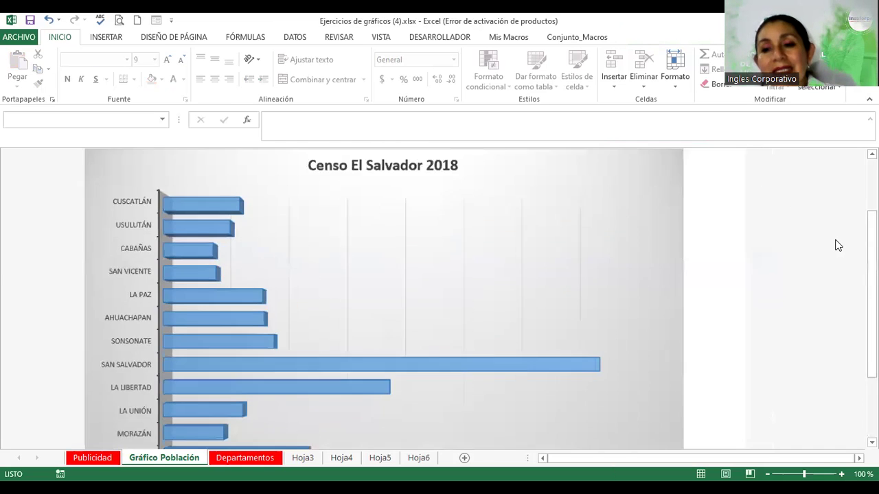
scroll(836, 245, "down", 1)
scroll(836, 245, "down", 3)
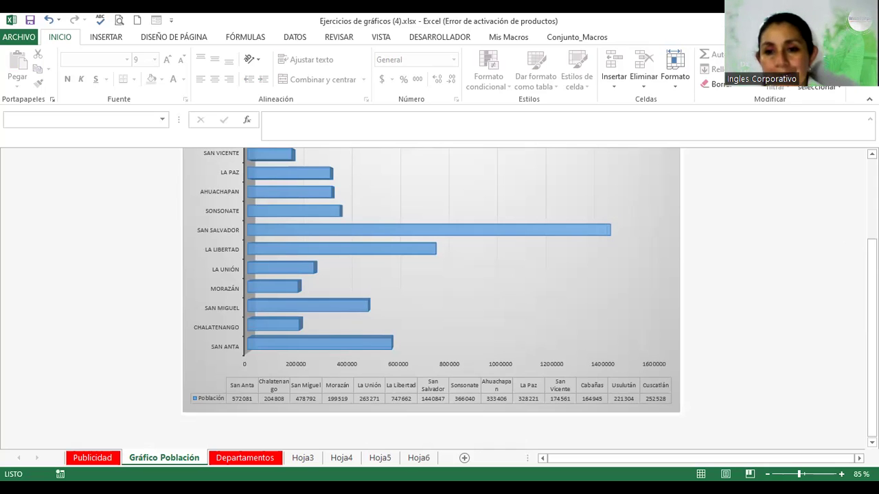
scroll(679, 199, "up", 2)
scroll(657, 207, "up", 1)
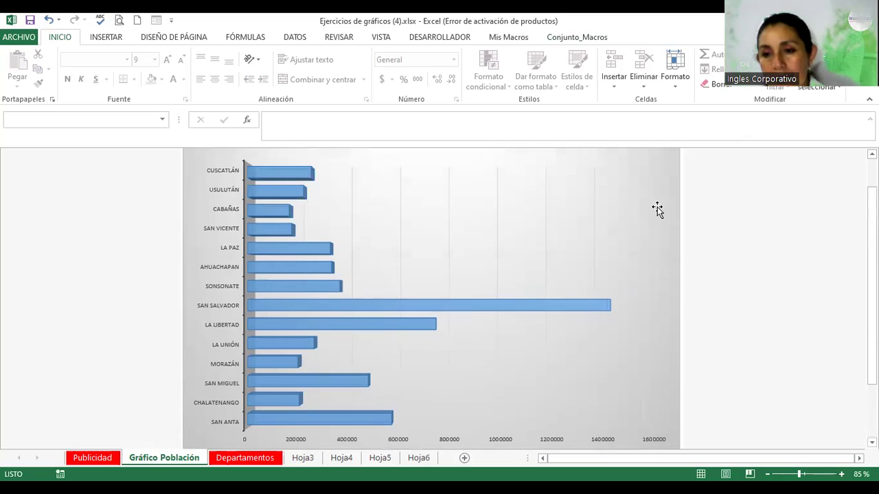
scroll(657, 206, "up", 2)
left_click(657, 207)
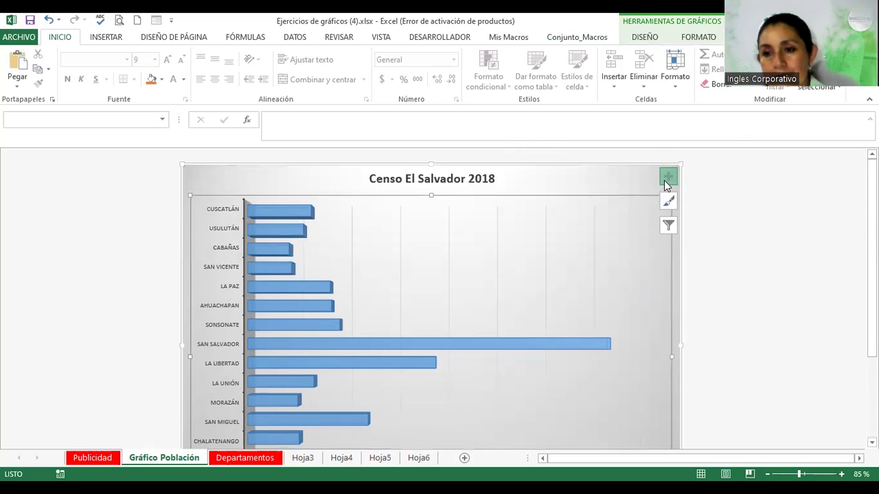
left_click(668, 176)
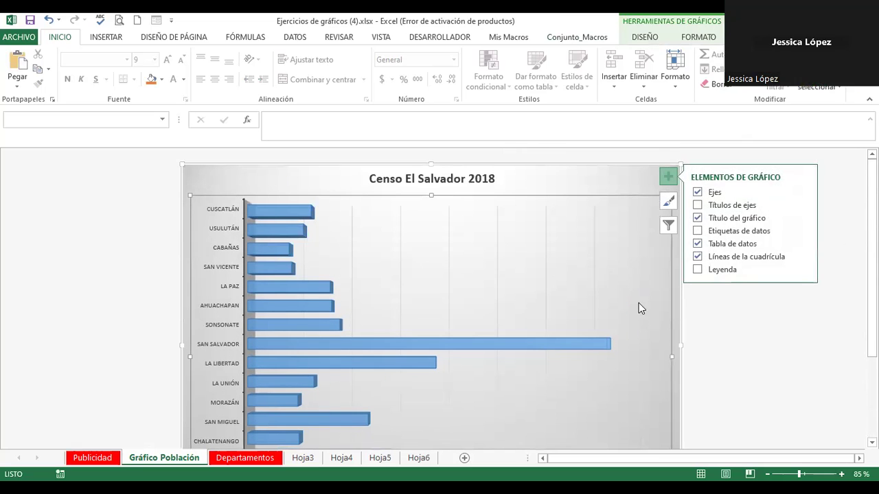
left_click(760, 361)
scroll(761, 361, "down", 4)
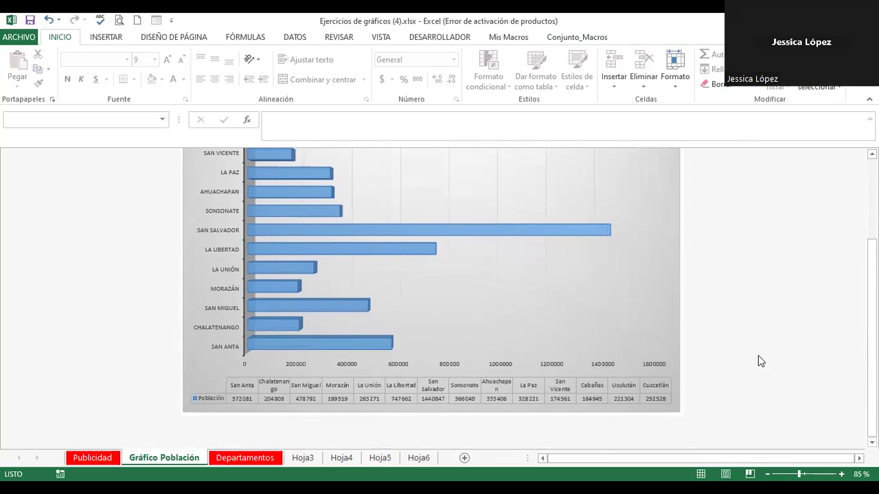
scroll(761, 361, "up", 3)
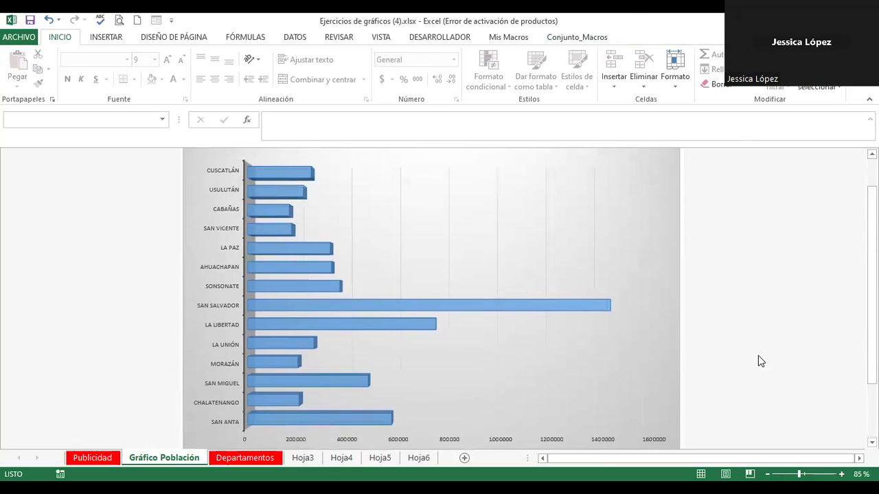
scroll(760, 361, "up", 1)
scroll(761, 361, "down", 2)
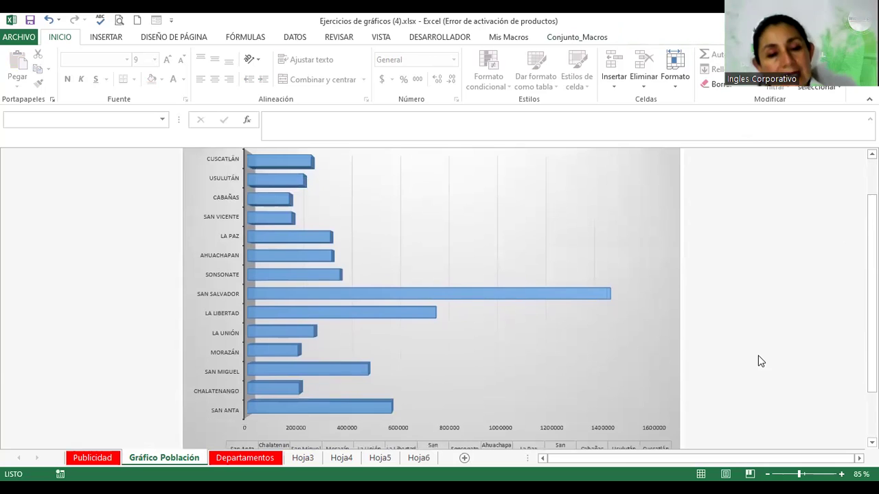
scroll(760, 361, "down", 3)
scroll(760, 361, "up", 2)
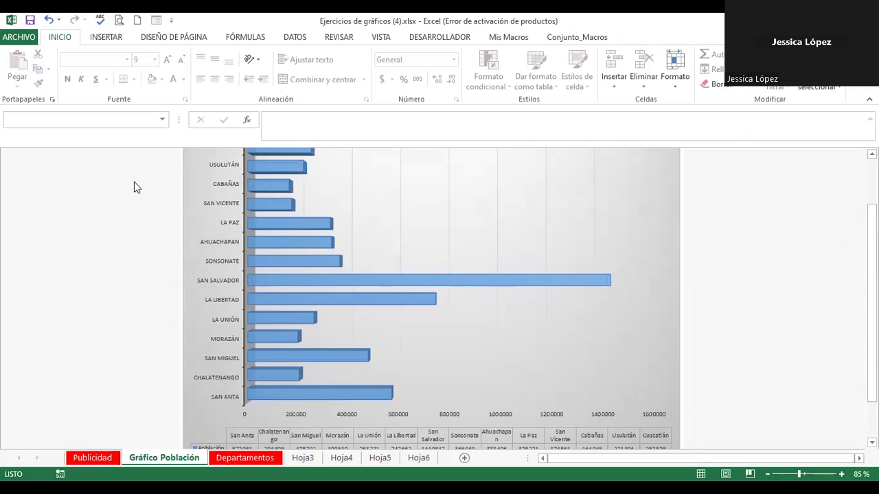
left_click(664, 196)
scroll(618, 275, "down", 2)
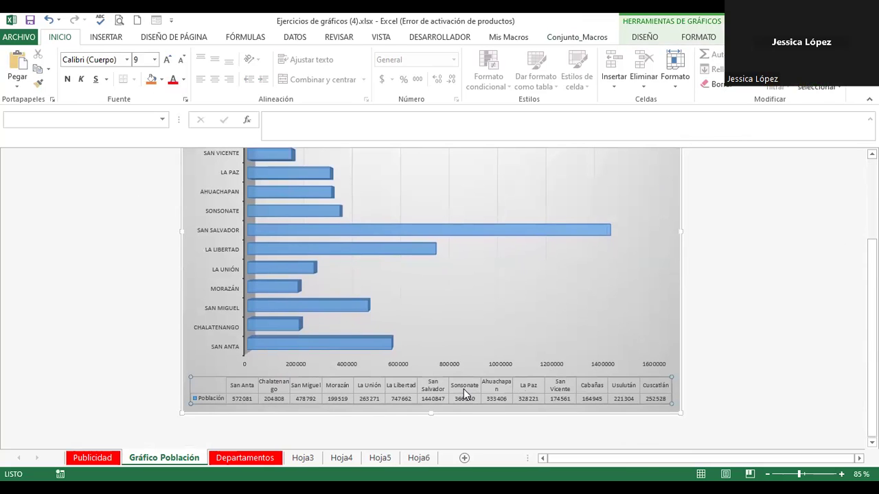
Open the formatting options of the chart's data table and inspect those of the bar series and the San Salvador bar
double_click(464, 394)
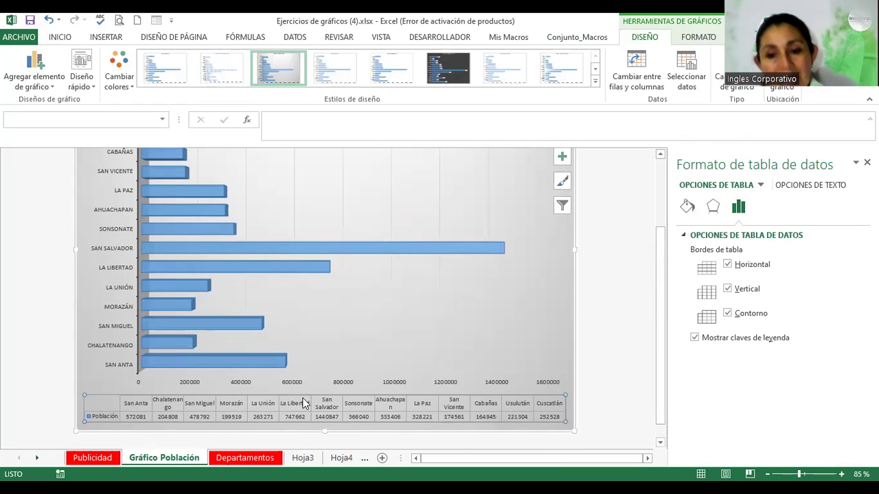
left_click(296, 247)
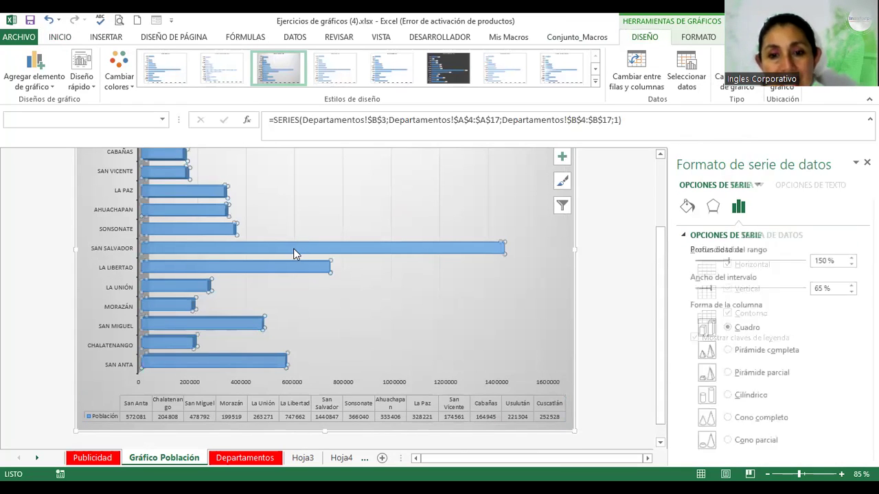
left_click(295, 248)
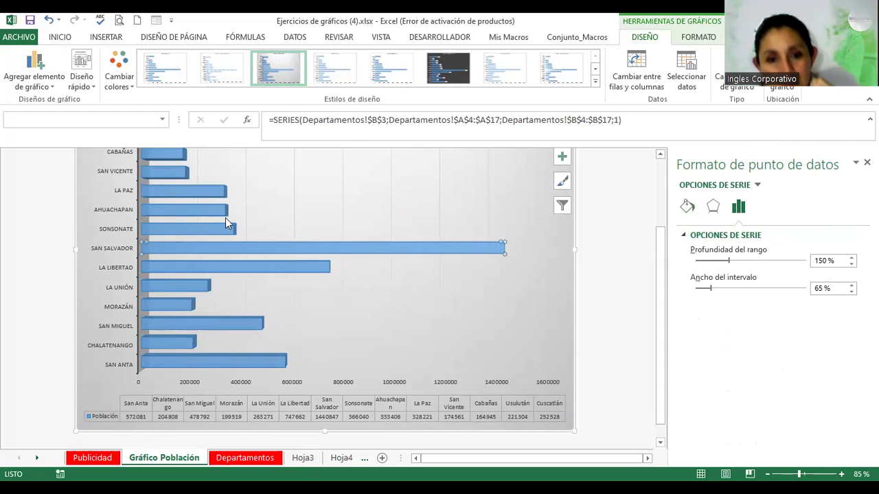
left_click(200, 218)
left_click(200, 231)
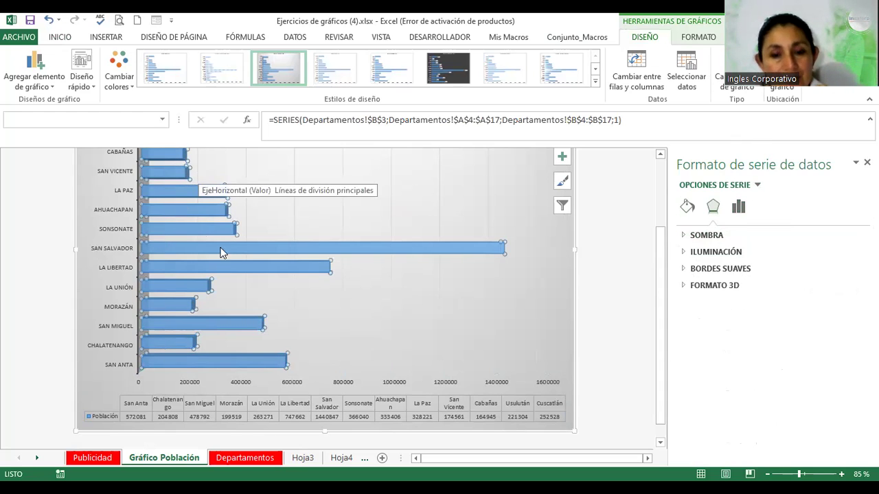
left_click(314, 406)
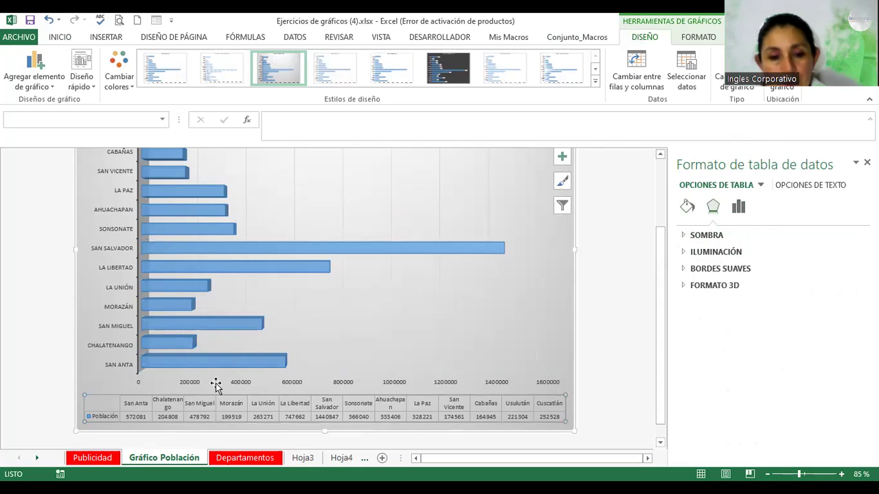
Set the text fill colour of the department names on the vertical axis to dark orange
scroll(266, 404, "up", 1, "ctrl")
scroll(268, 395, "up", 6, "ctrl")
scroll(287, 346, "down", 3)
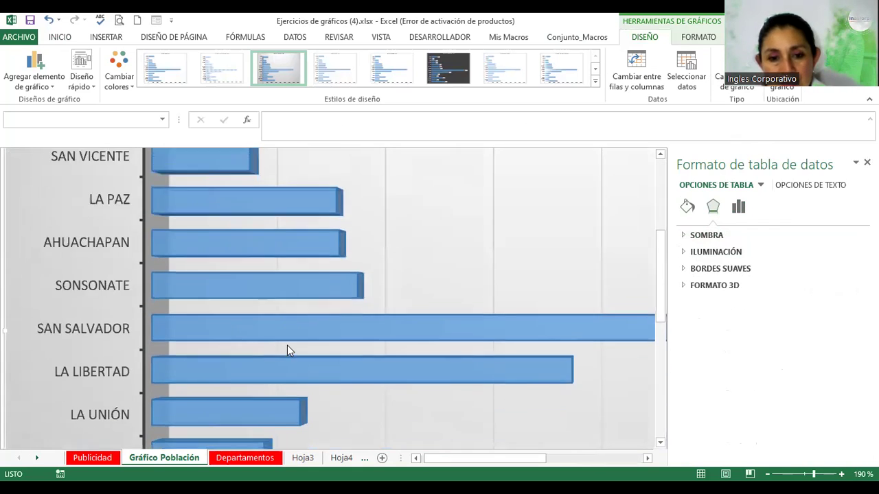
scroll(287, 345, "down", 2)
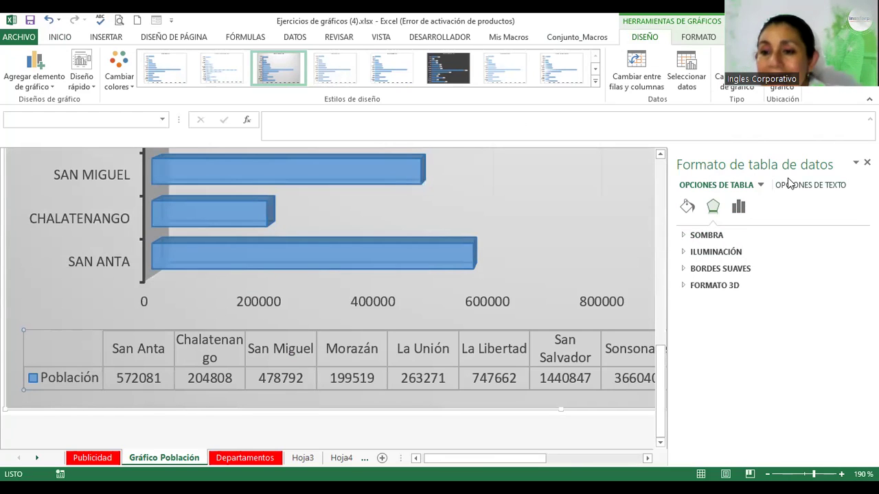
left_click(75, 217)
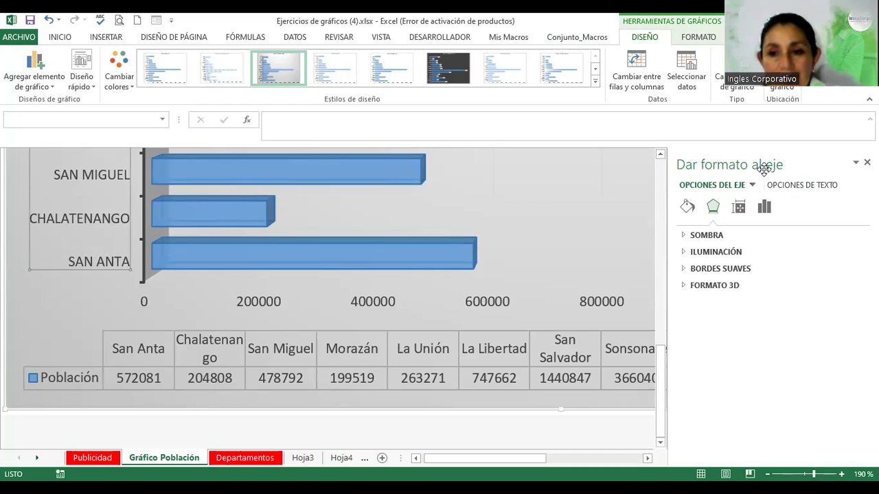
left_click(790, 185)
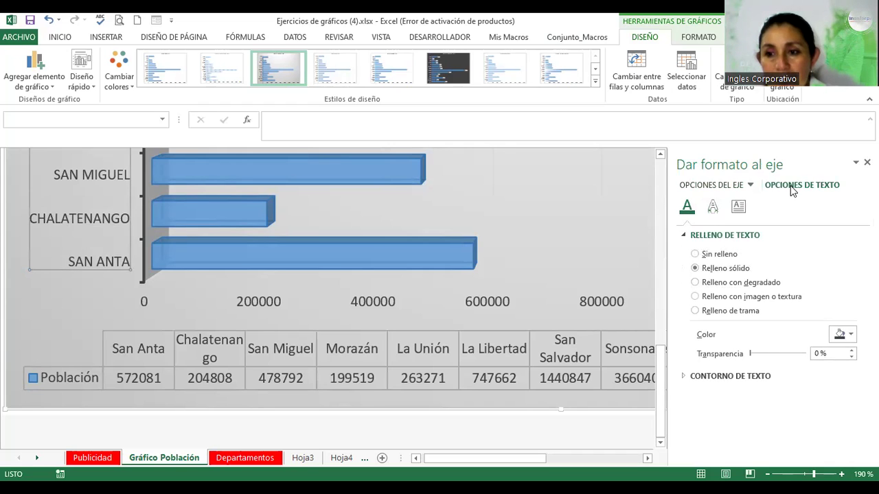
left_click(713, 206)
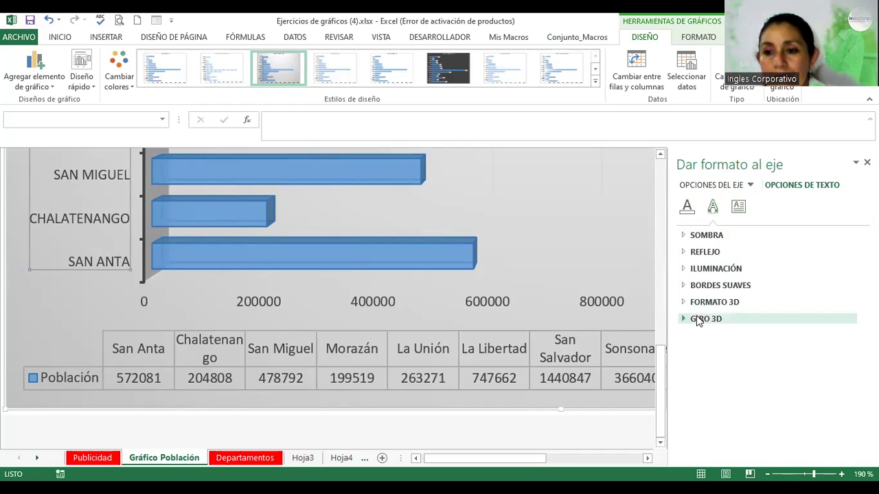
left_click(694, 236)
left_click(686, 206)
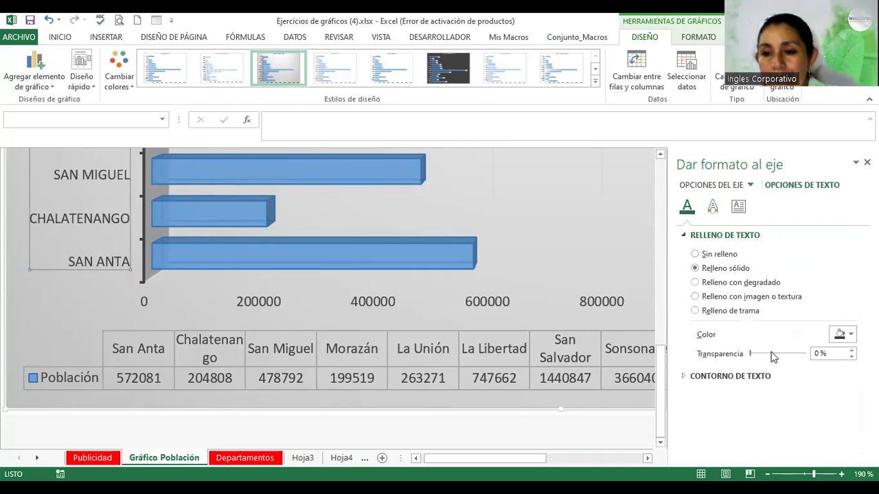
left_click(839, 335)
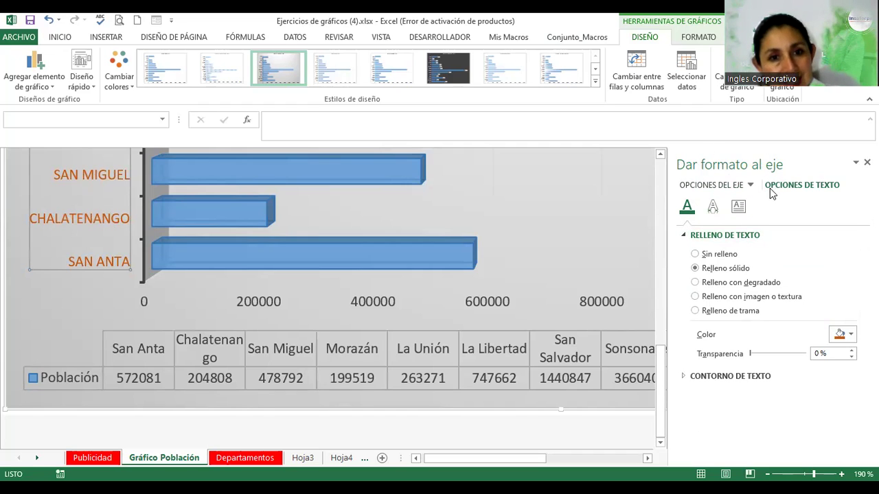
Check the text colour of the department names along the vertical axis
scroll(84, 228, "up", 1)
scroll(84, 228, "up", 3)
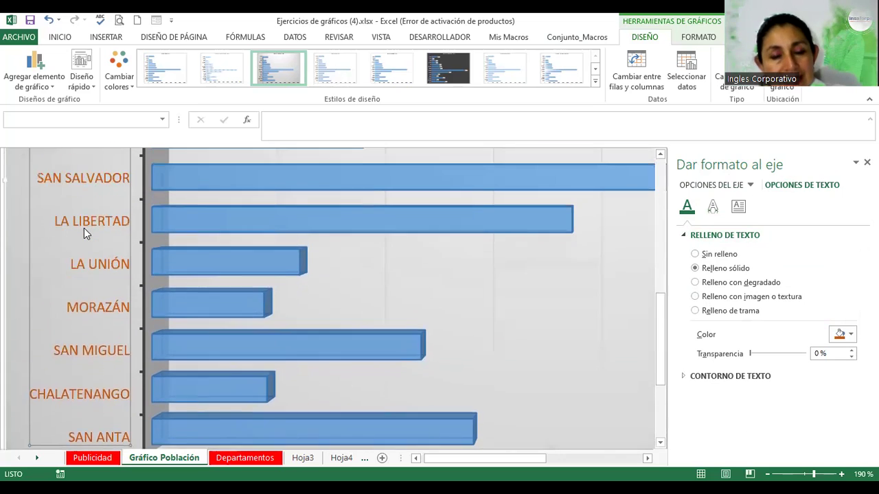
scroll(84, 228, "down", 1)
scroll(86, 316, "down", 2)
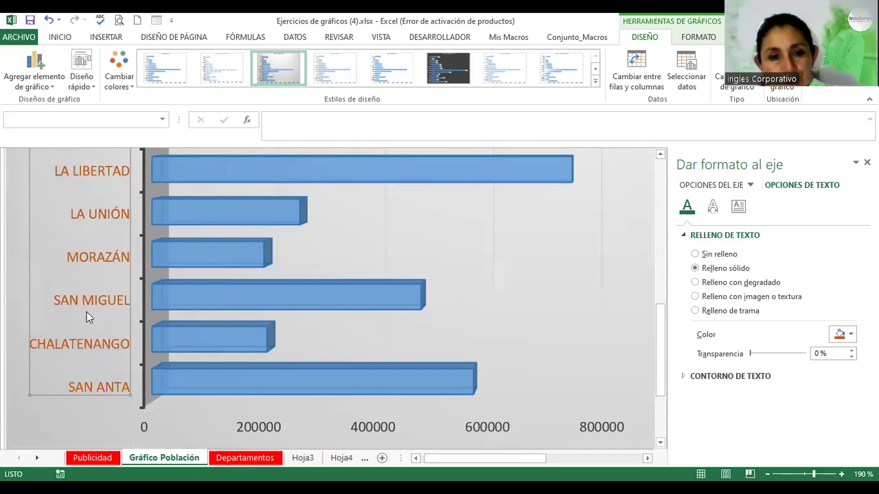
left_click(89, 419)
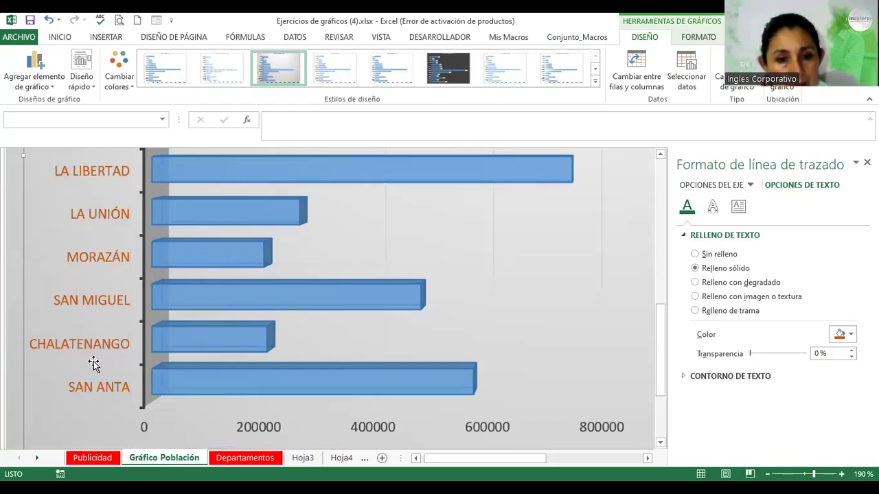
left_click(96, 343)
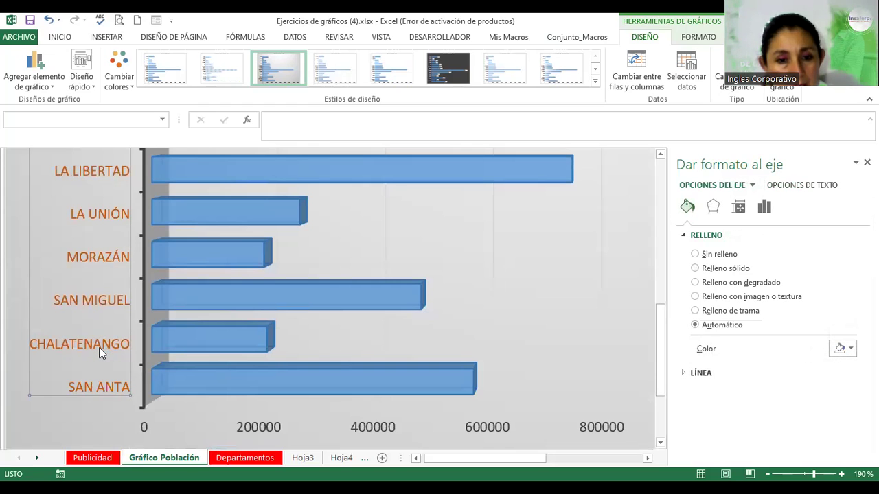
scroll(99, 347, "down", 1)
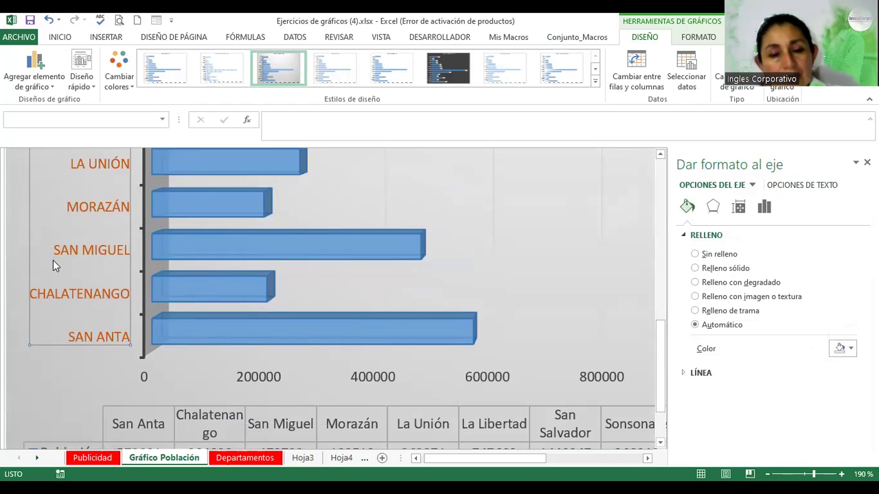
Set the text fill colour of the population values on the horizontal axis to standard red, after trying gold
left_click(253, 377)
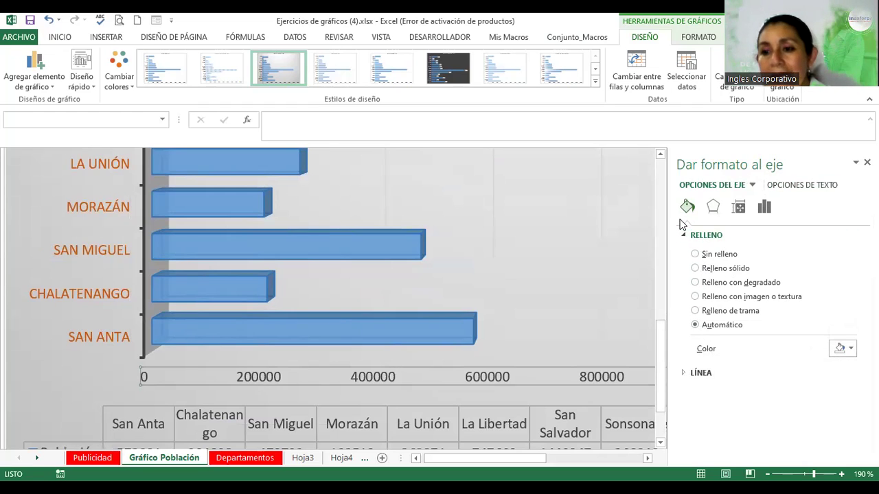
left_click(791, 188)
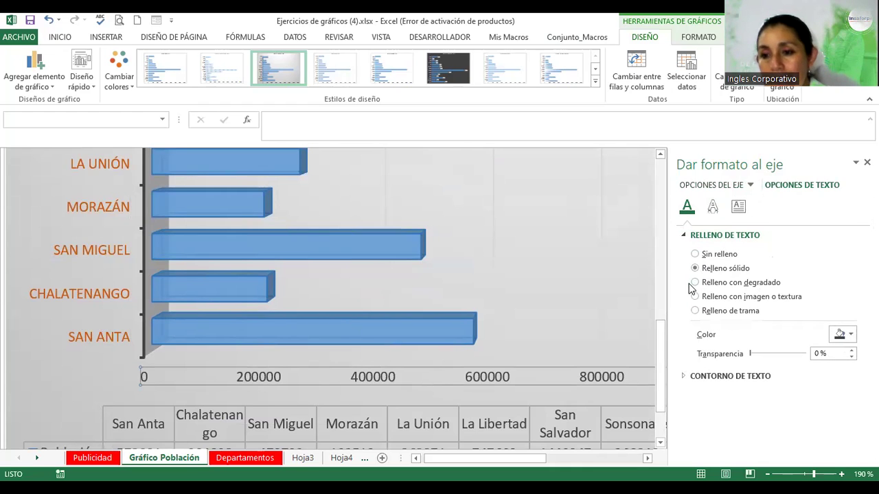
left_click(842, 336)
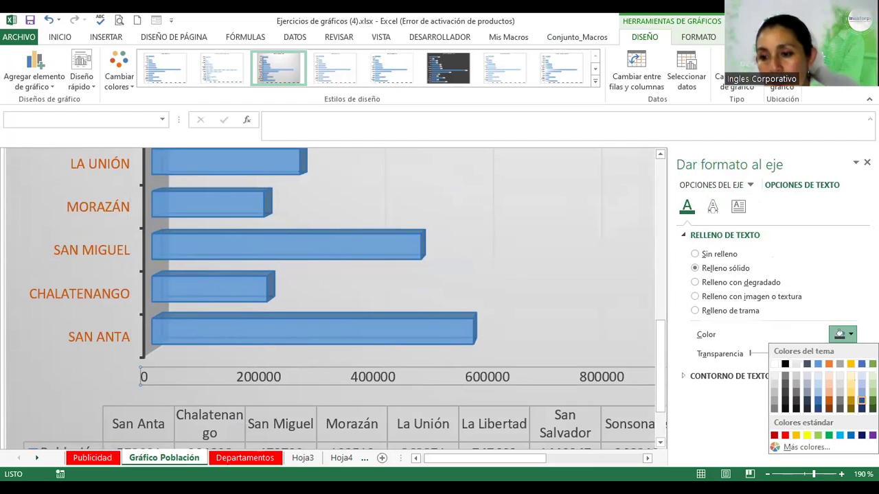
left_click(849, 393)
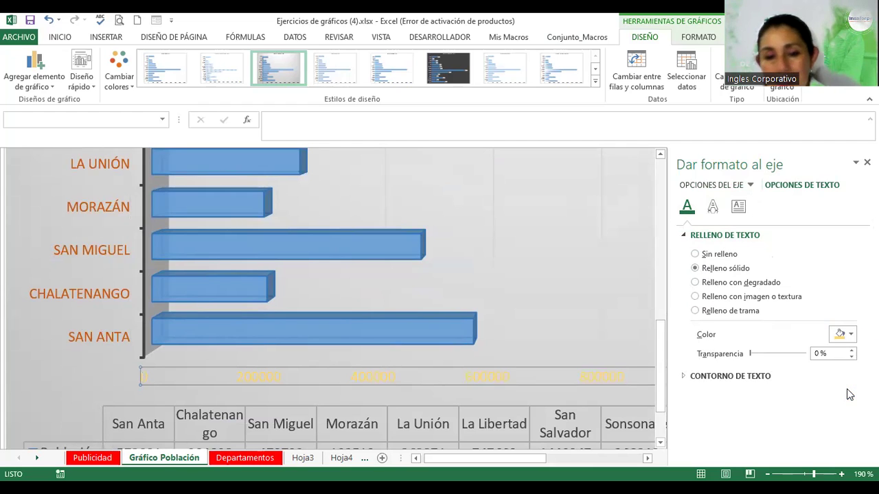
left_click(841, 335)
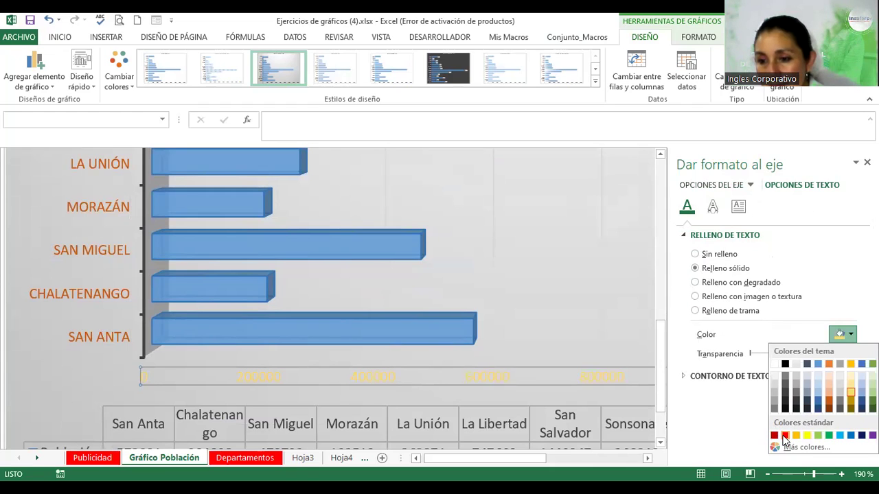
left_click(784, 436)
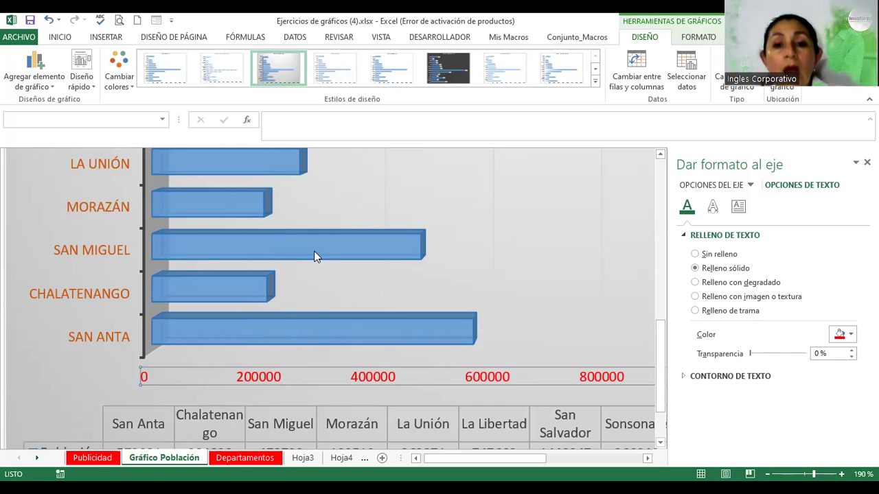
scroll(314, 256, "down", 4)
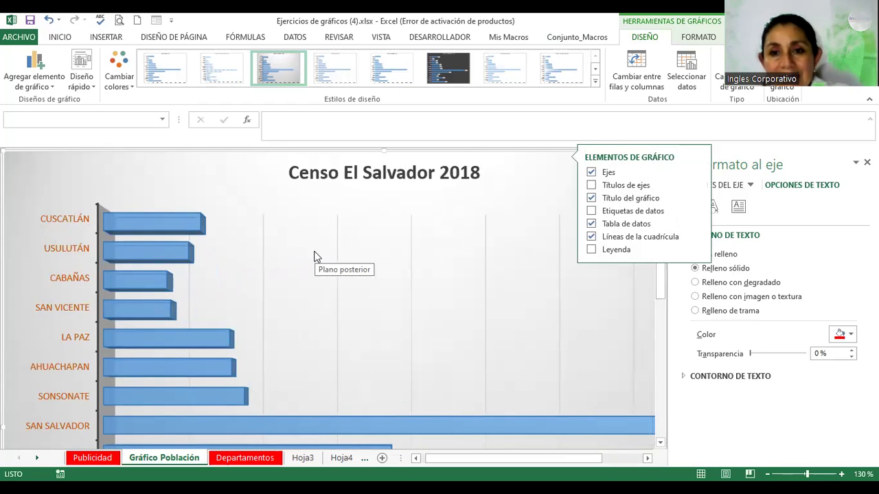
key("Escape")
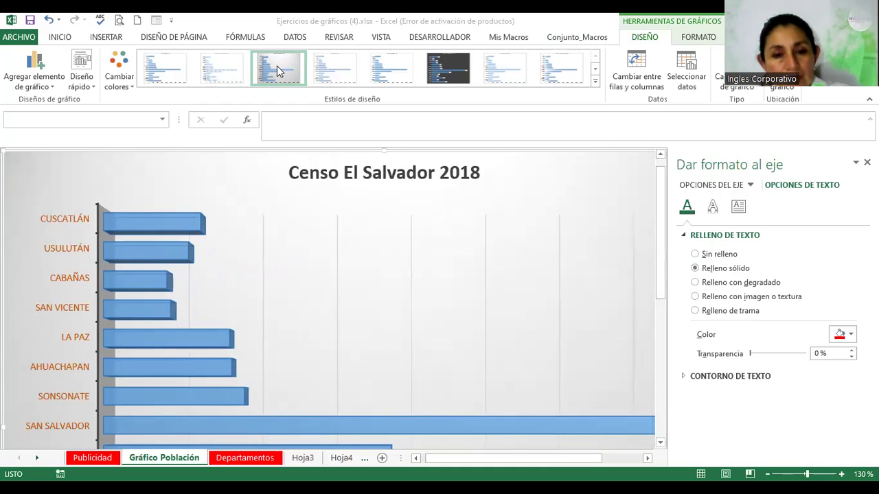
Change the chart's colour scheme to the monochromatic gold palette, after trying the orange multicolour one
left_click(124, 88)
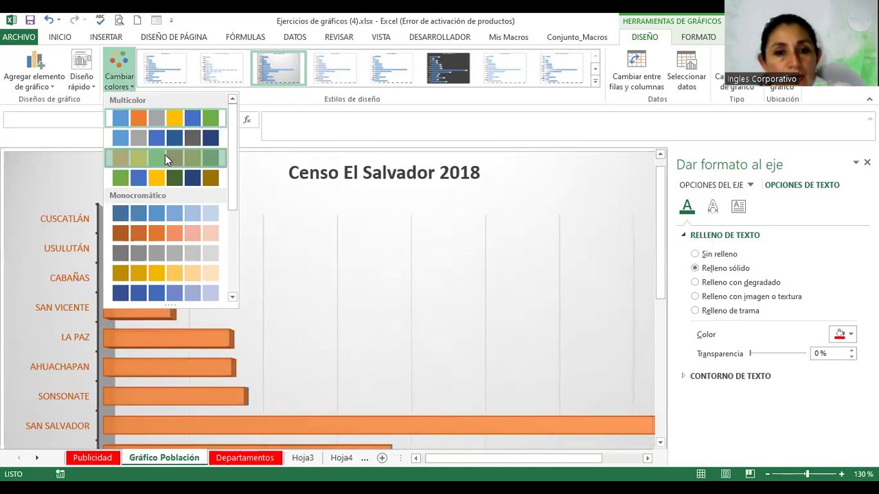
left_click(165, 155)
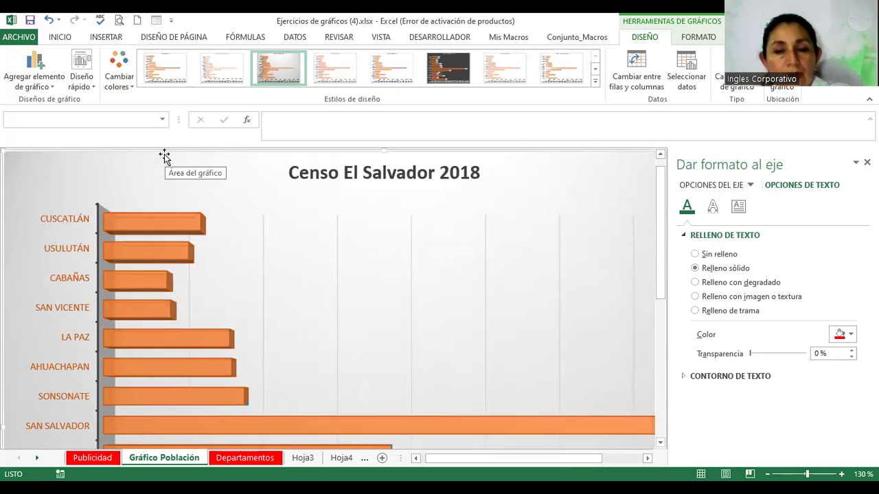
left_click(131, 80)
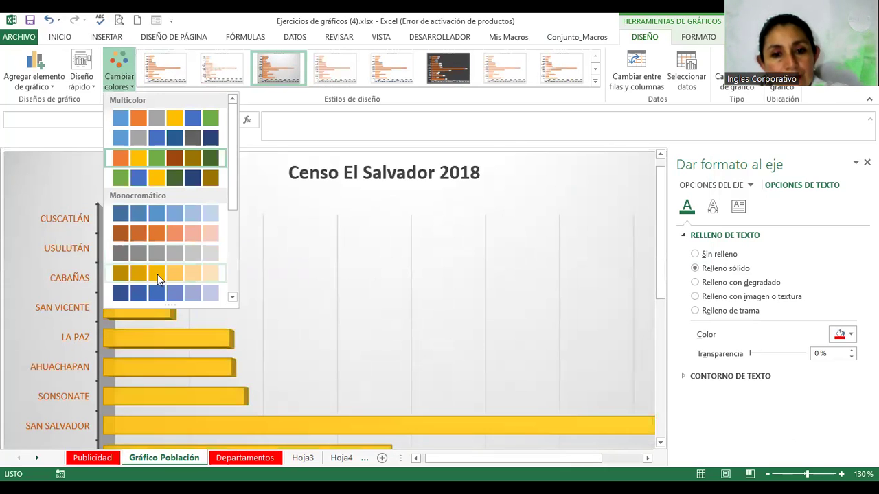
left_click(157, 275)
scroll(242, 284, "down", 2)
scroll(242, 283, "down", 3)
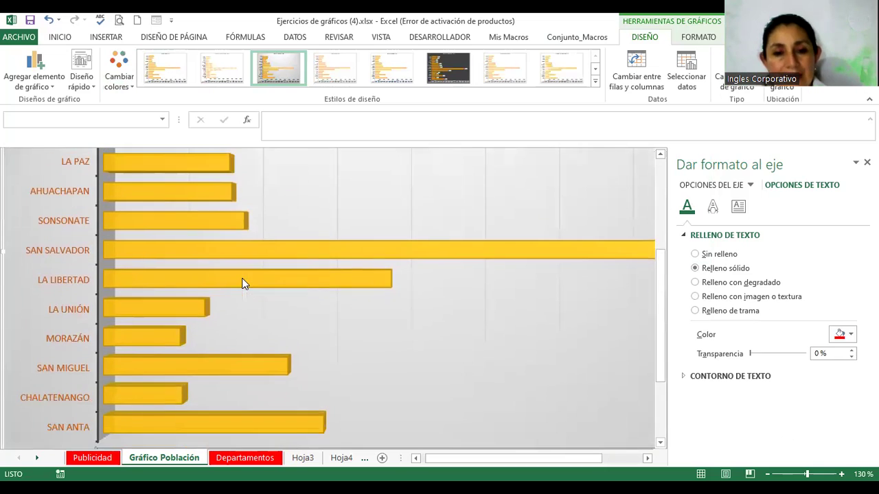
scroll(241, 283, "up", 2)
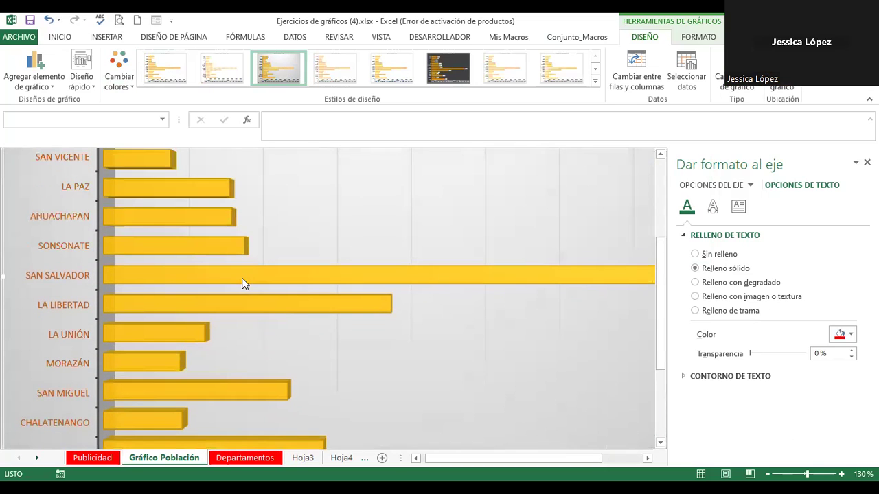
scroll(243, 284, "up", 5)
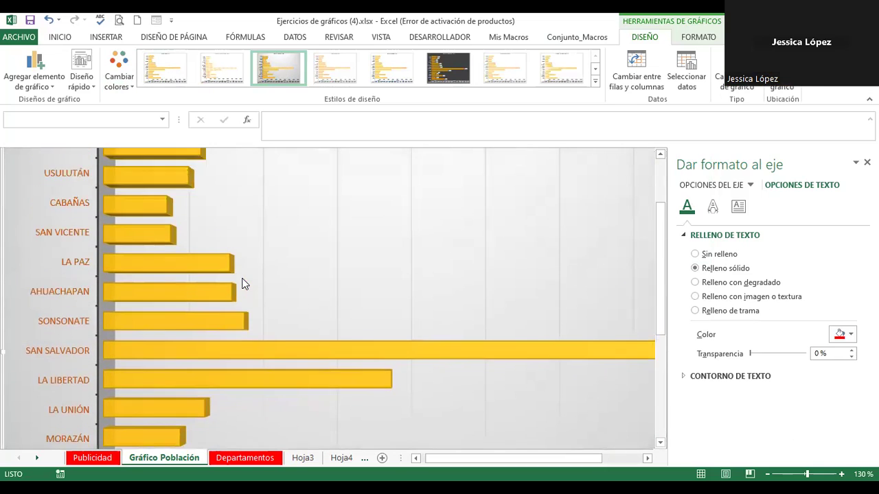
left_click(264, 157)
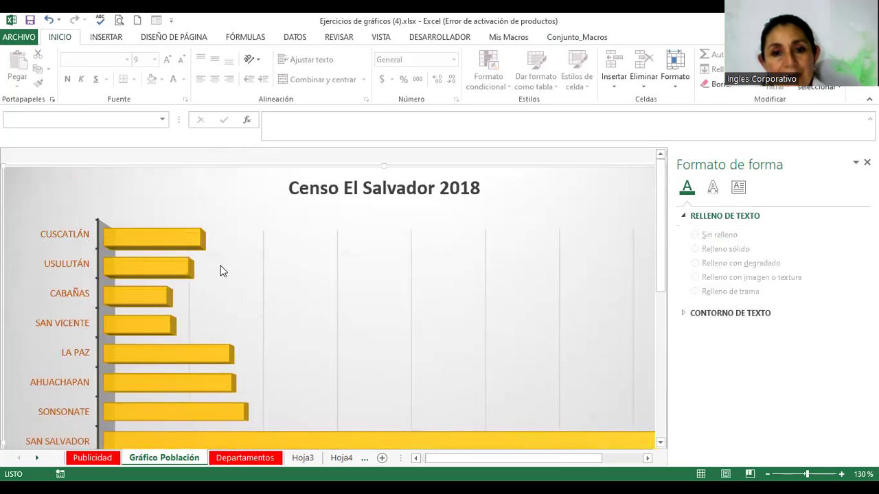
Set the bars' gap depth to 99% and their gap width to 92%, working from the Cuscatlán bar
left_click(184, 237)
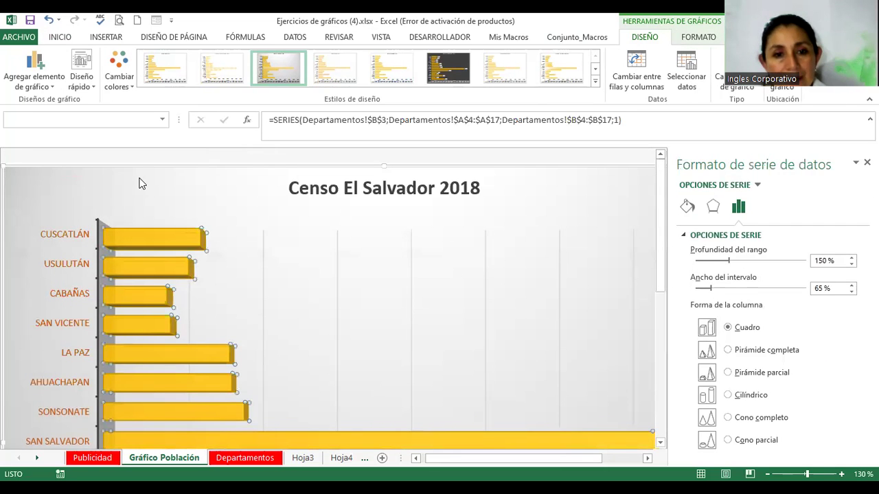
scroll(310, 260, "down", 4)
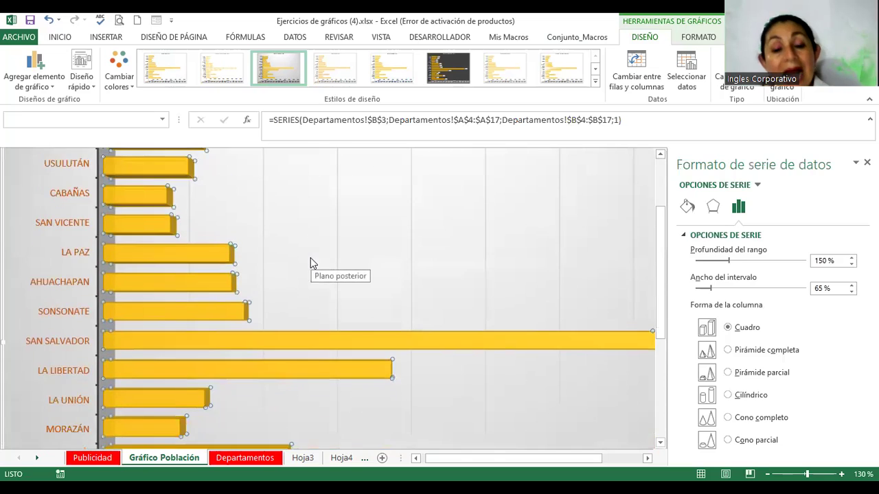
scroll(310, 263, "down", 1)
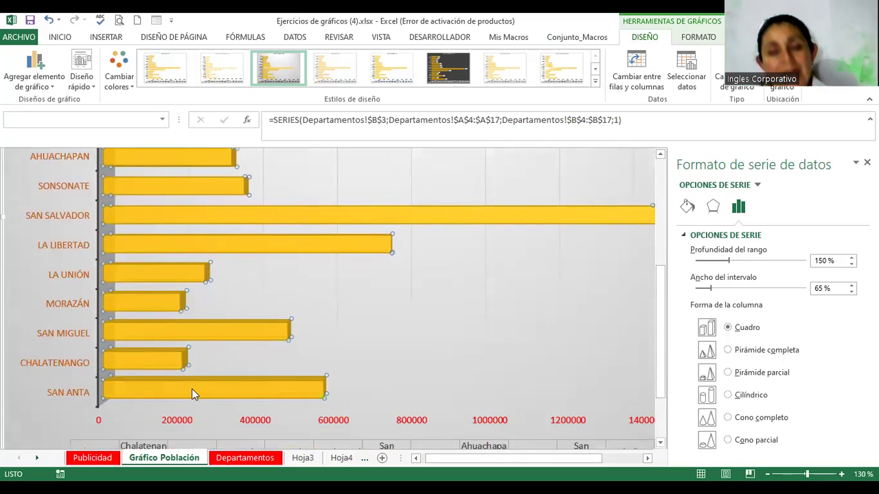
mouse_move(192, 390)
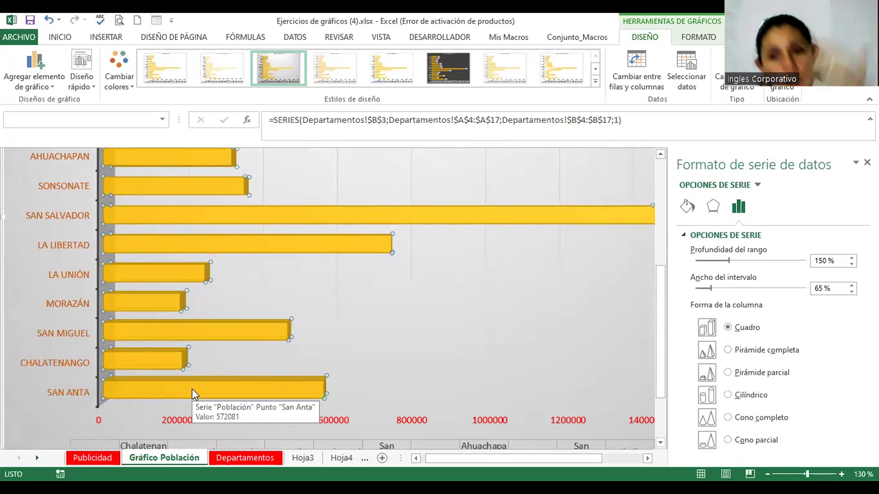
scroll(192, 389, "up", 3)
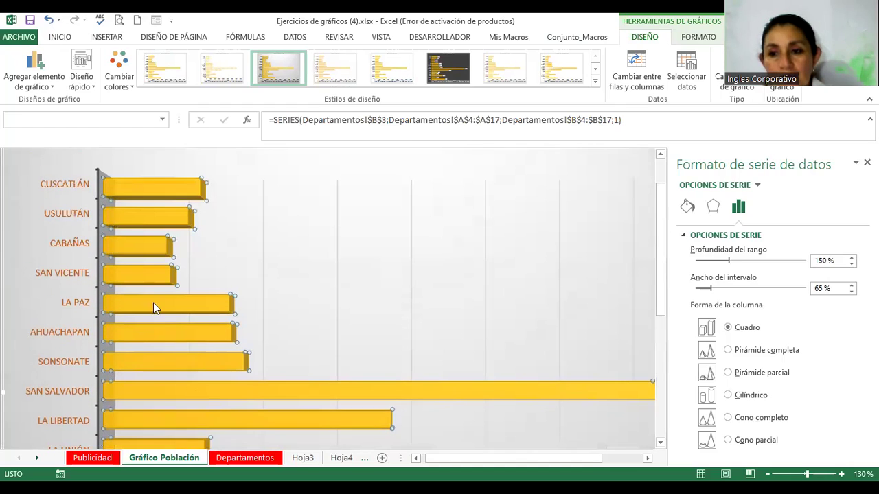
left_click(158, 190)
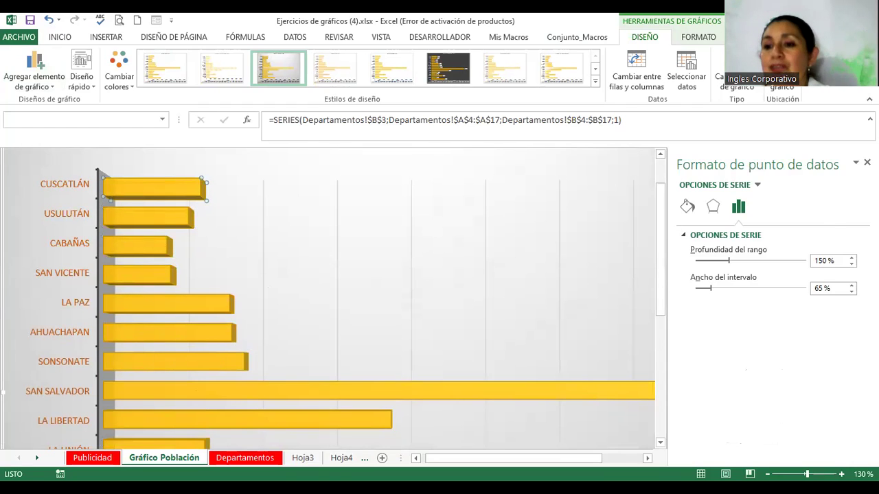
left_click_drag(730, 261, 760, 289)
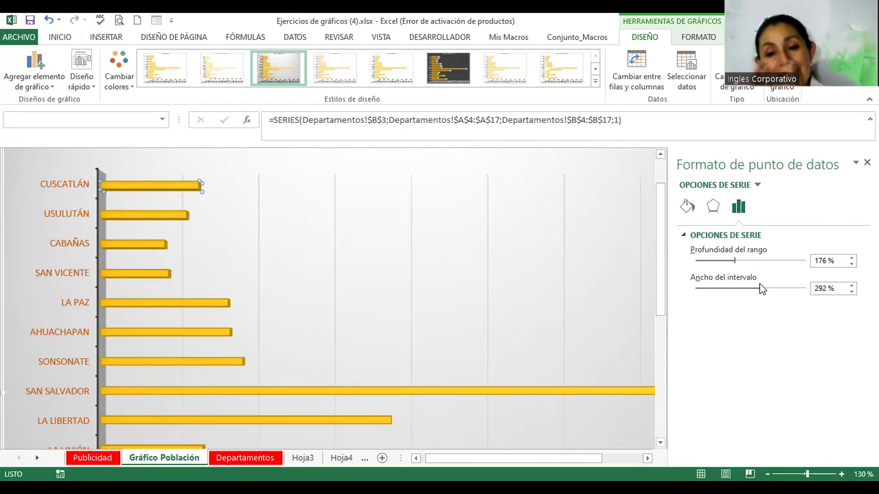
left_click_drag(734, 261, 718, 261)
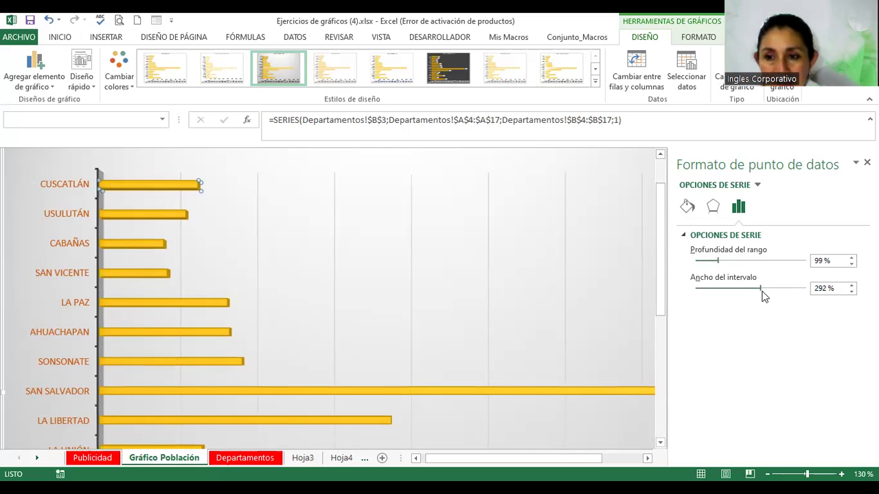
left_click_drag(760, 289, 712, 298)
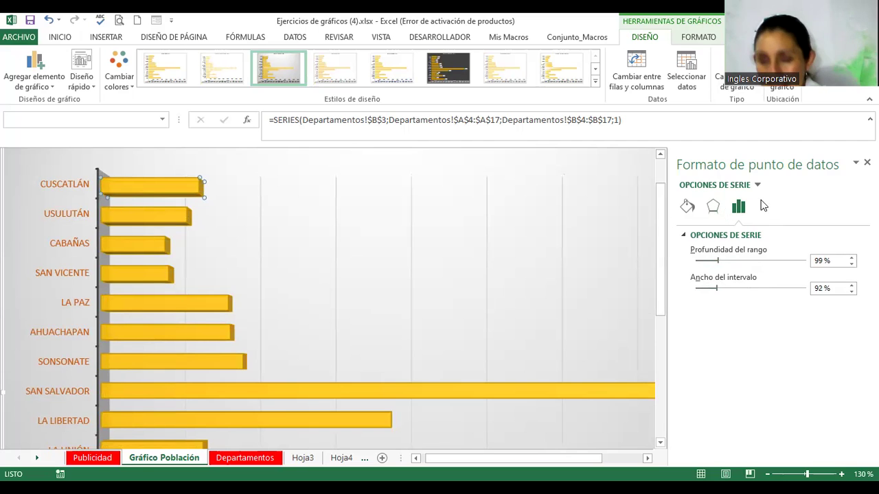
Give the Cuscatlán bar a shadow with 57% transparency, 46 pt blur, 141° angle and 4 pt distance
left_click(713, 207)
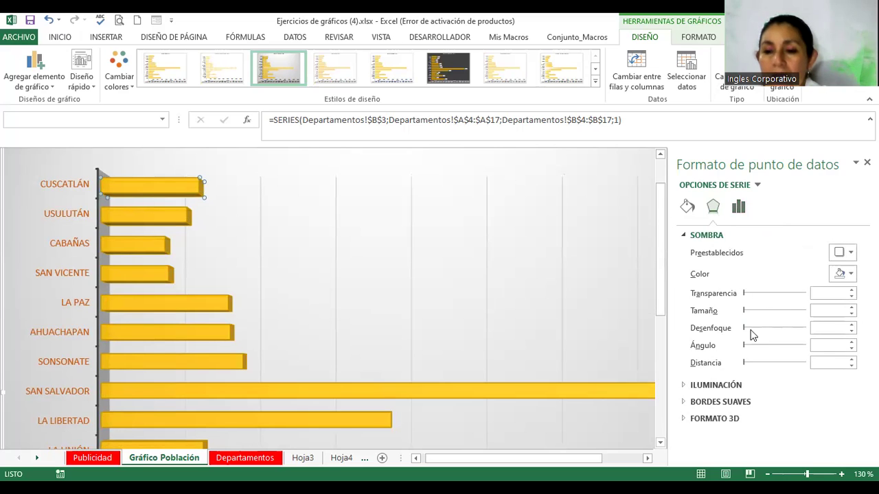
left_click_drag(744, 345, 772, 329)
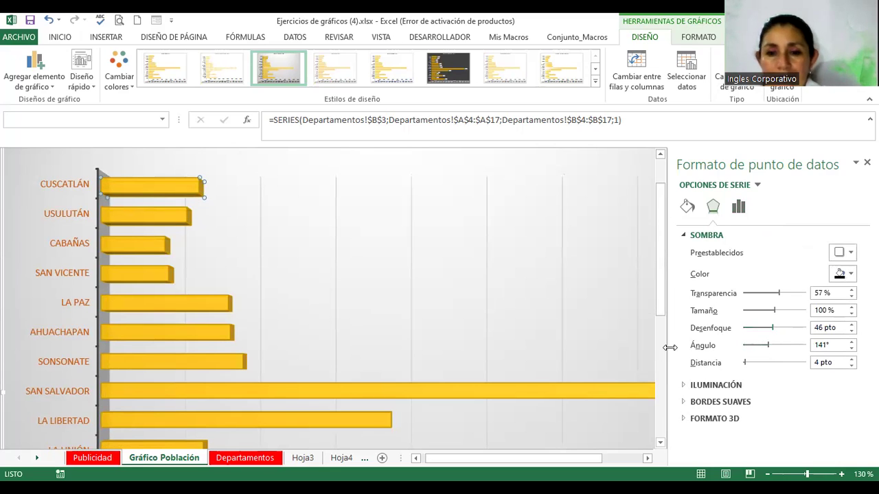
scroll(667, 348, "down", 1)
scroll(669, 347, "down", 2)
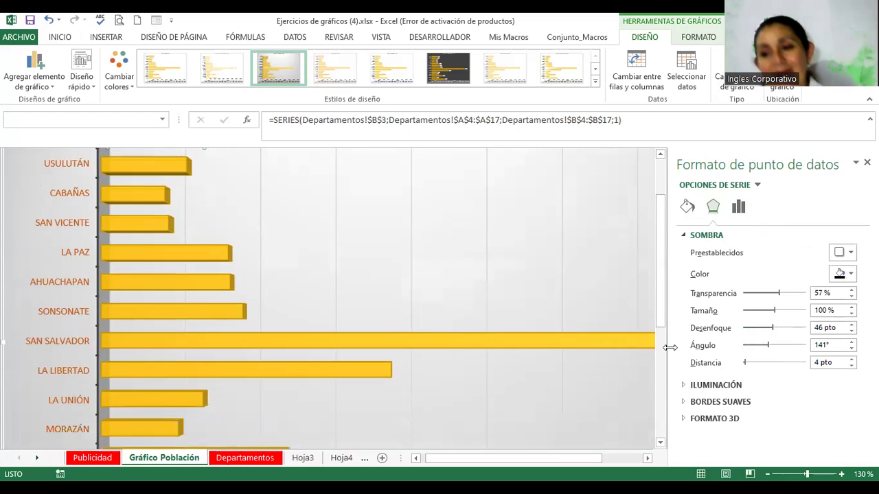
scroll(670, 347, "up", 3)
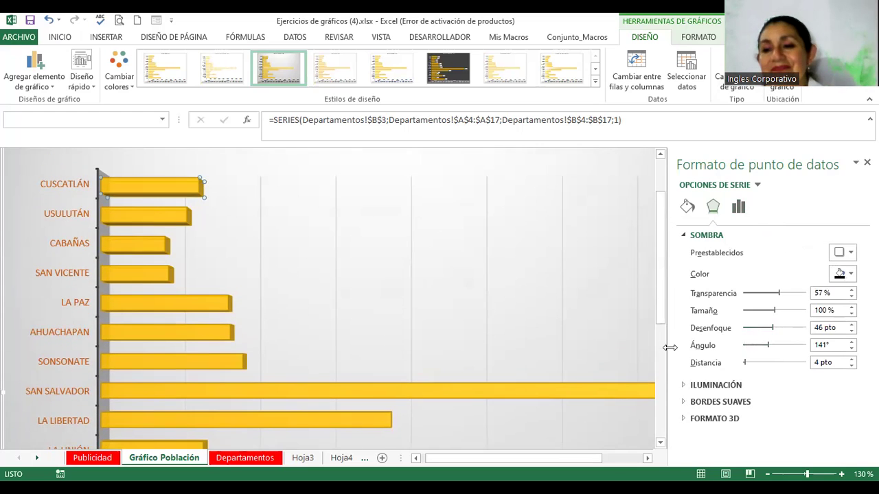
Fill the Cuscatlán bar with standard red
left_click(686, 206)
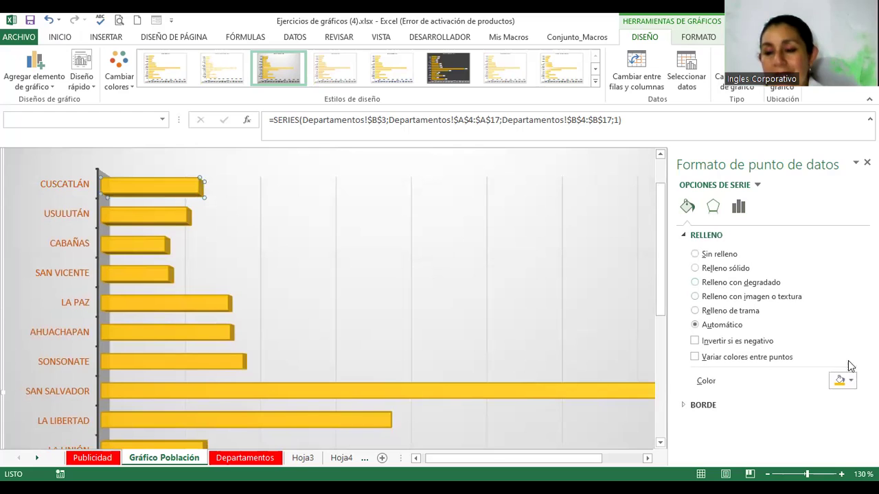
left_click(853, 383)
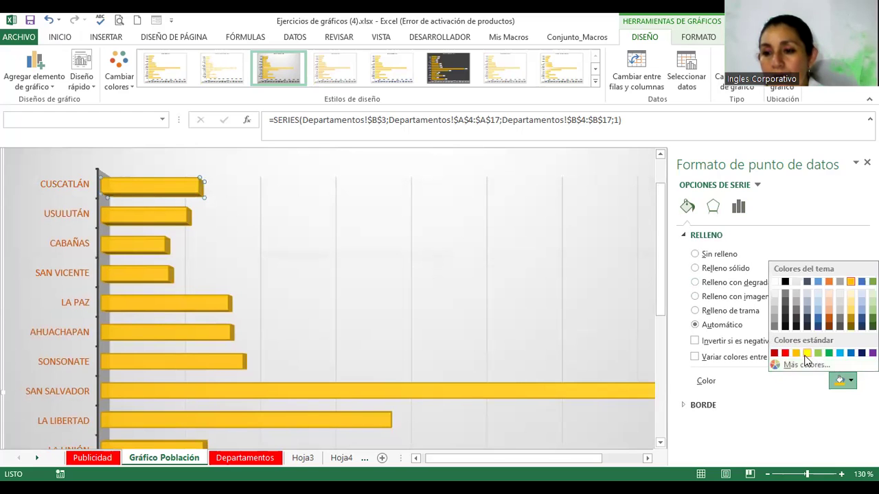
left_click(785, 353)
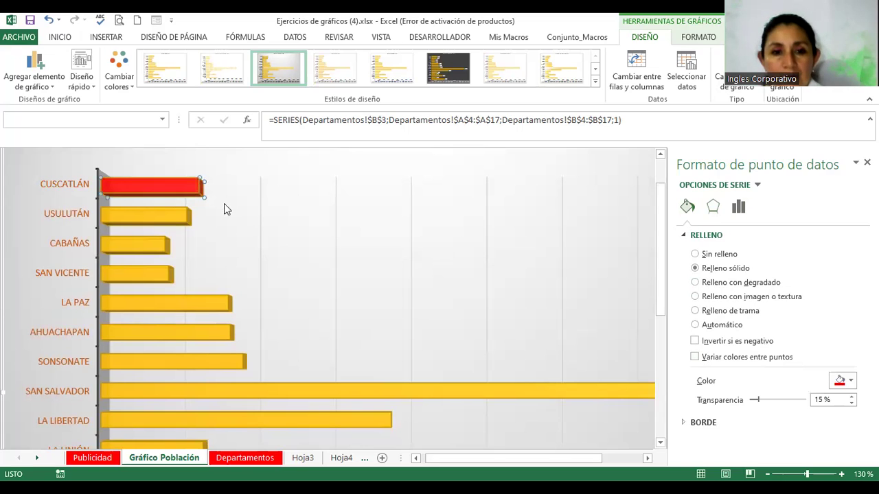
Fill the Usulután bar with standard purple and the Cabañas bar with standard light blue
left_click(172, 219)
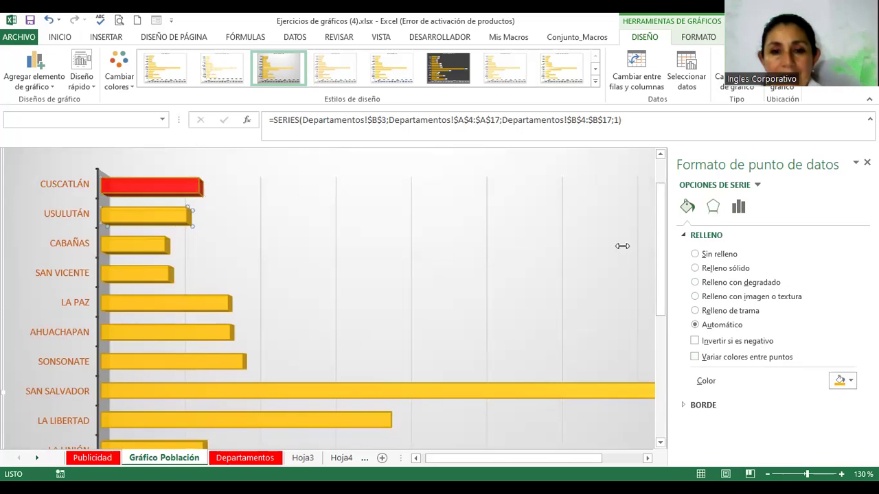
left_click(841, 380)
left_click(872, 353)
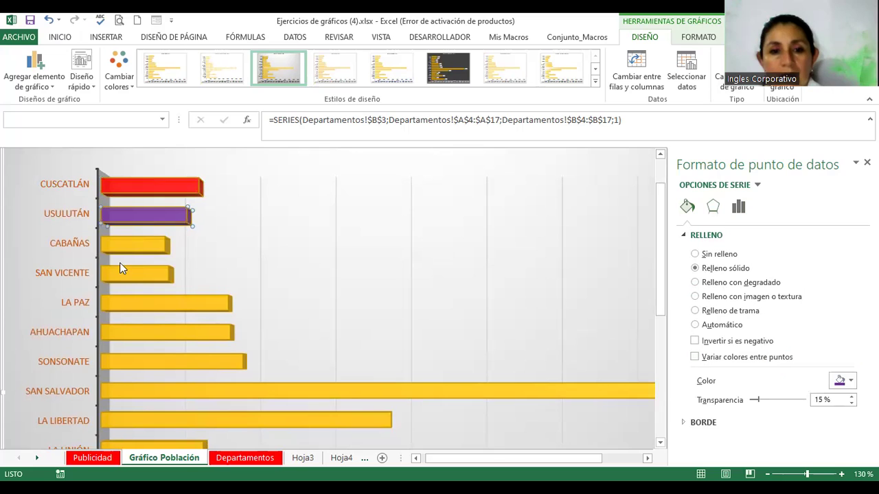
left_click(130, 253)
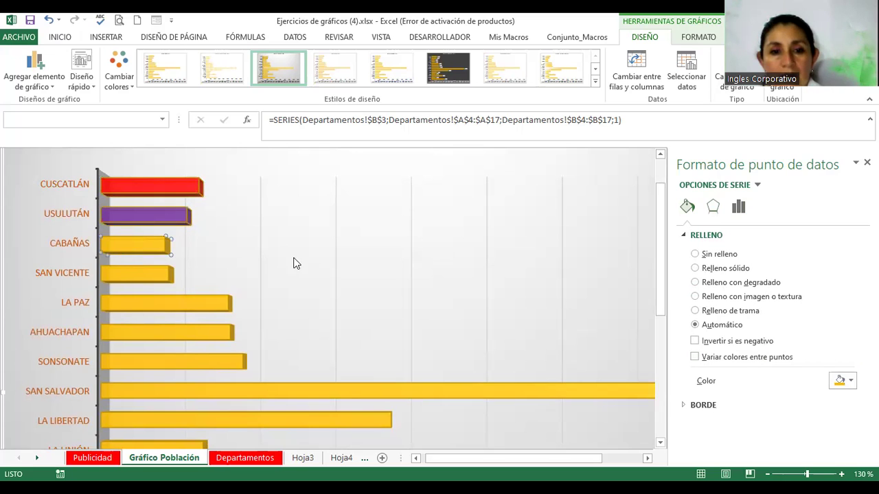
left_click(851, 381)
left_click(840, 353)
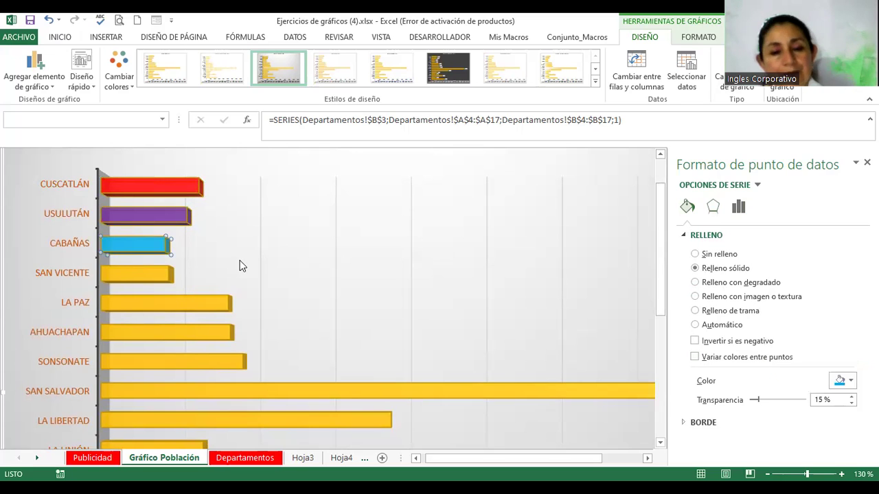
Review the list of chart elements and inspect the chart area's size and fill options
left_click(257, 257)
scroll(260, 260, "down", 1)
scroll(260, 260, "down", 2)
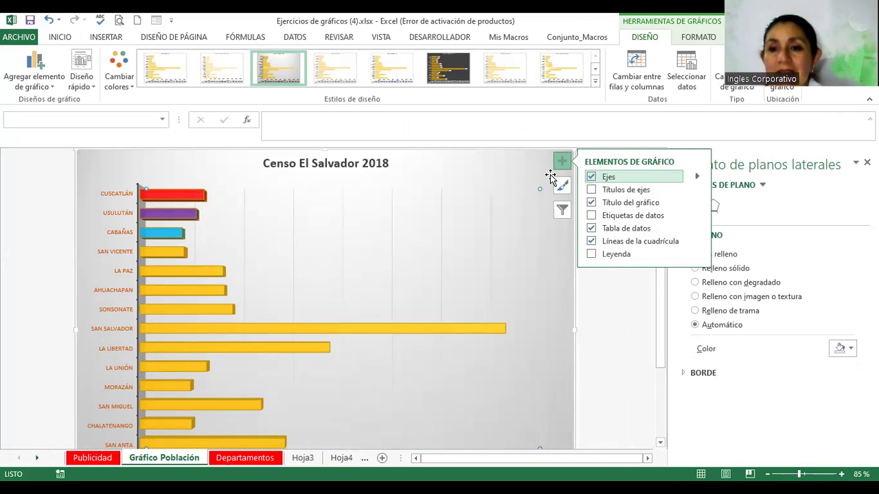
left_click(605, 326)
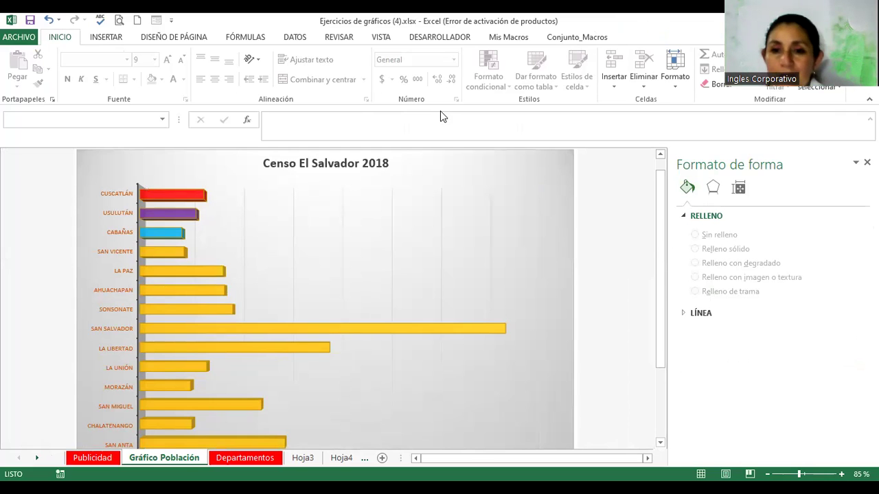
left_click(563, 167)
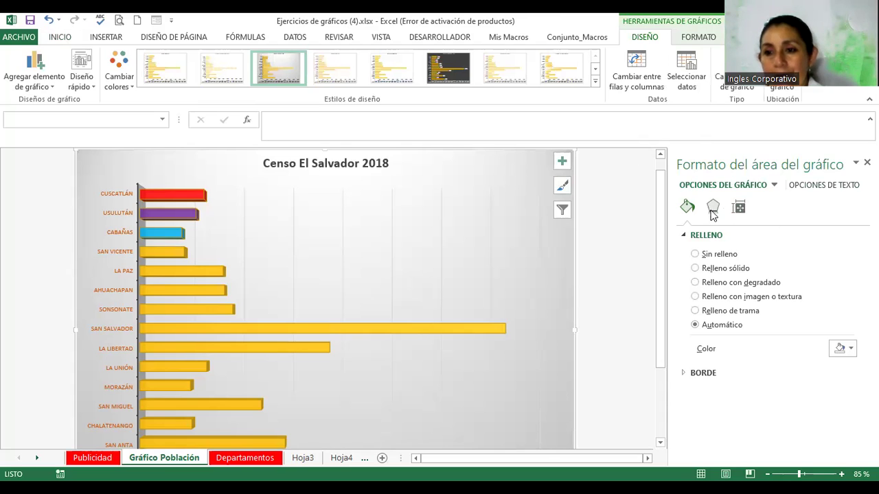
left_click(738, 208)
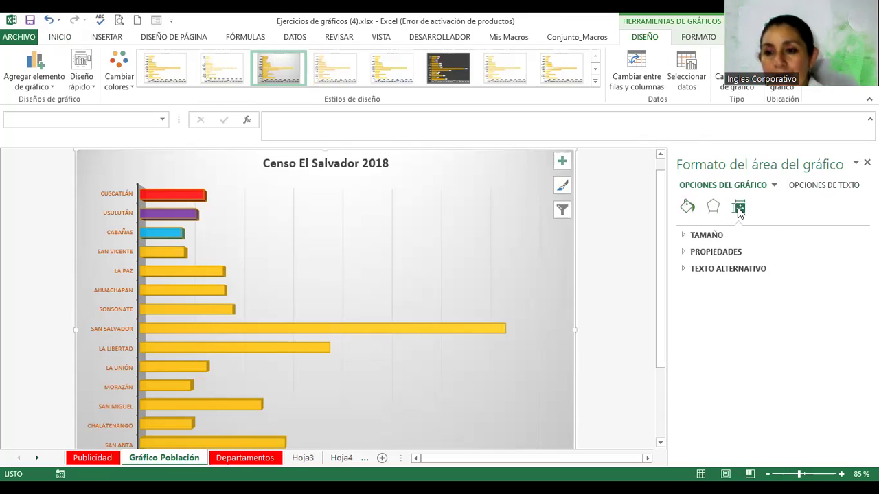
left_click(688, 208)
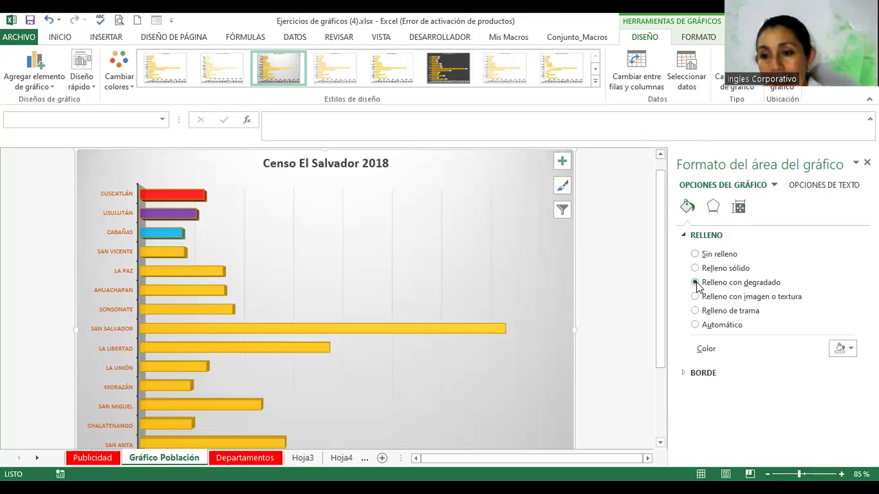
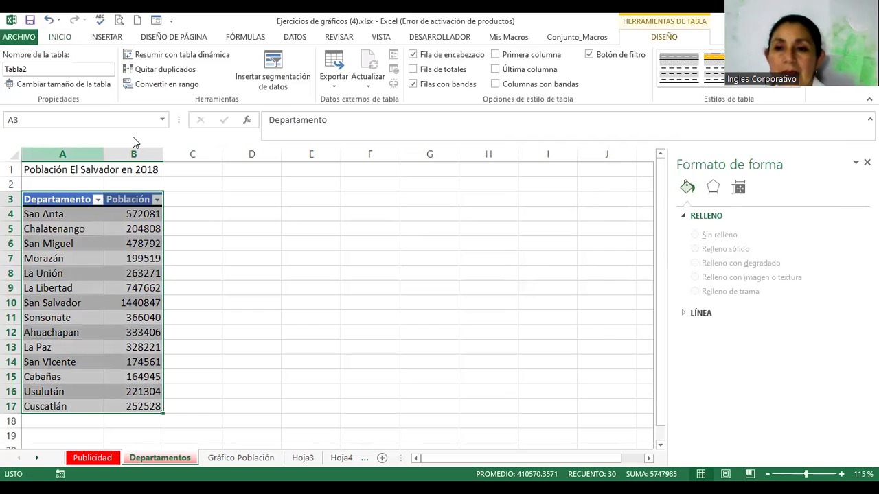
Apply the Énfasis5 cell style to the title in A1:B1 and set its text to bold 14 pt
left_click(41, 169)
left_click_drag(41, 168, 136, 171)
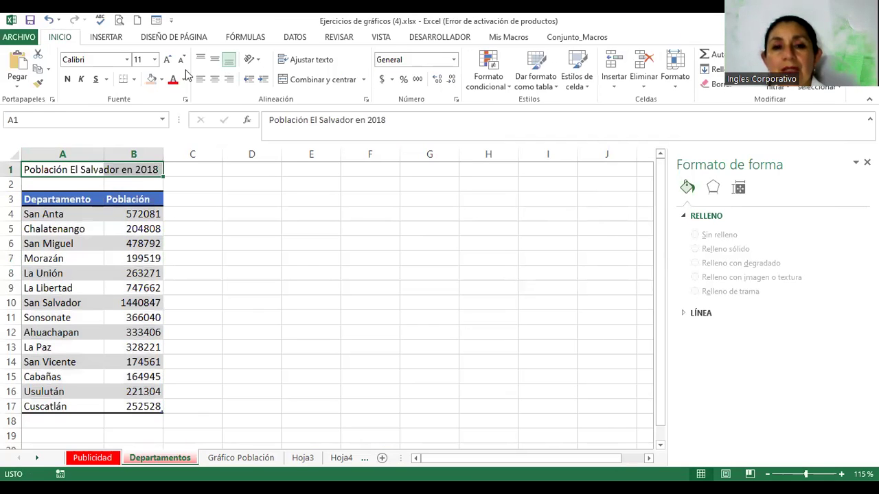
left_click(583, 63)
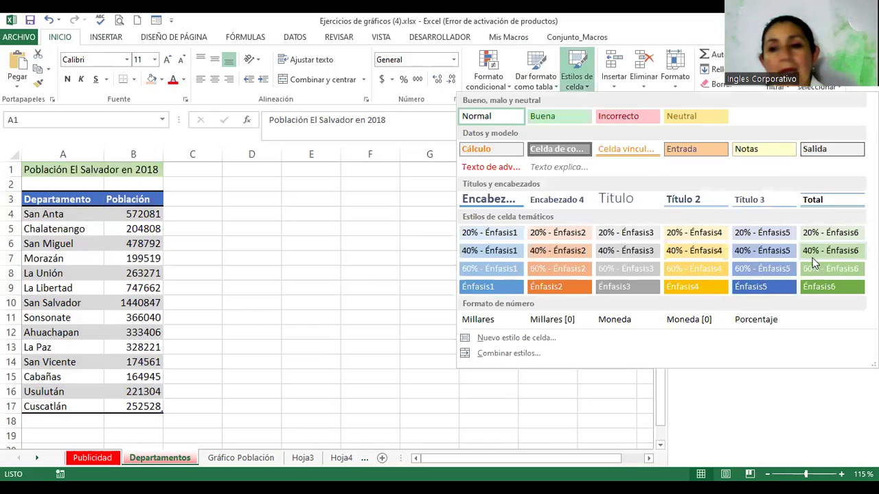
left_click(766, 286)
left_click(67, 79)
left_click(166, 60)
left_click(167, 60)
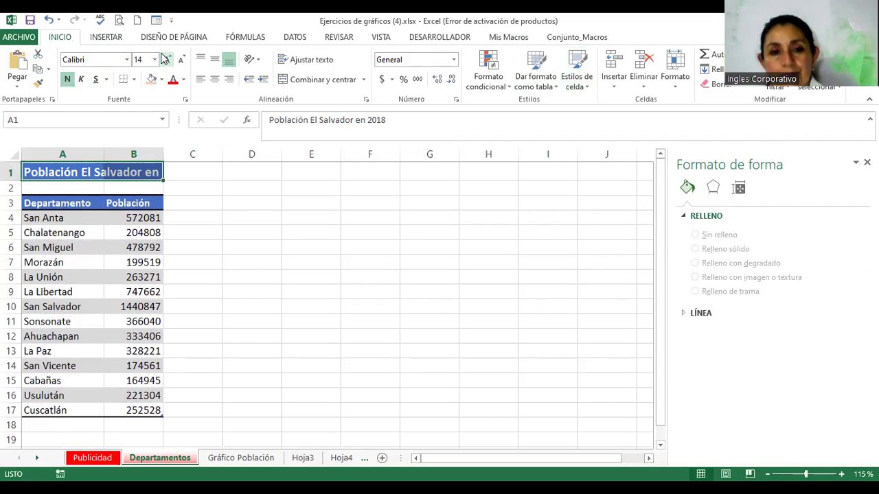
Wrap the title and merge and centre it across A1:B1, with column B made slightly wider
left_click(300, 62)
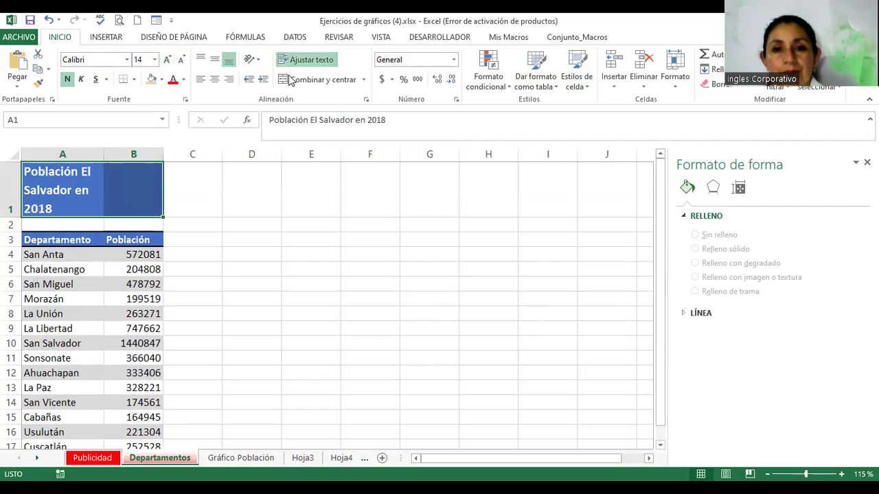
left_click(289, 79)
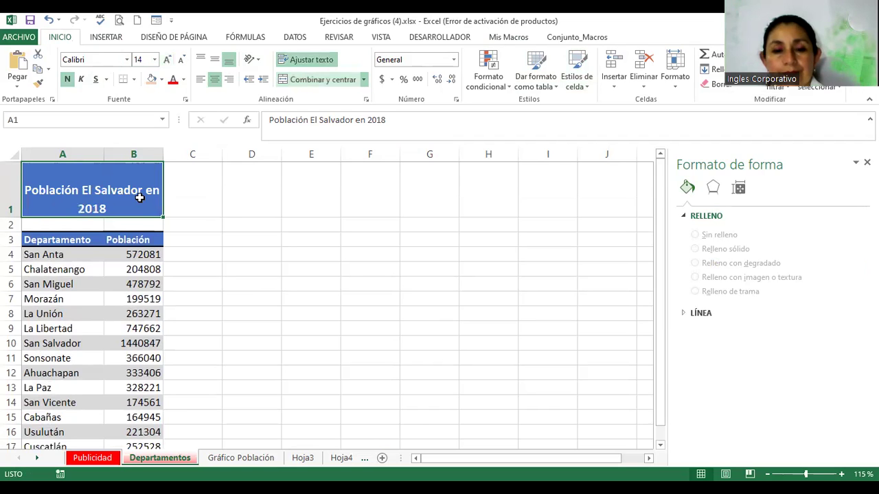
left_click_drag(162, 157, 181, 157)
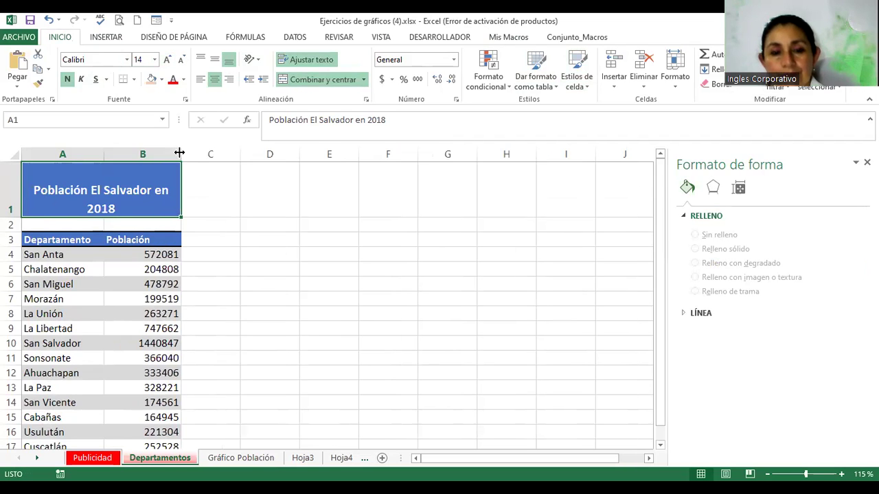
left_click(257, 252)
scroll(277, 272, "down", 1)
scroll(277, 273, "down", 5)
scroll(278, 272, "up", 5)
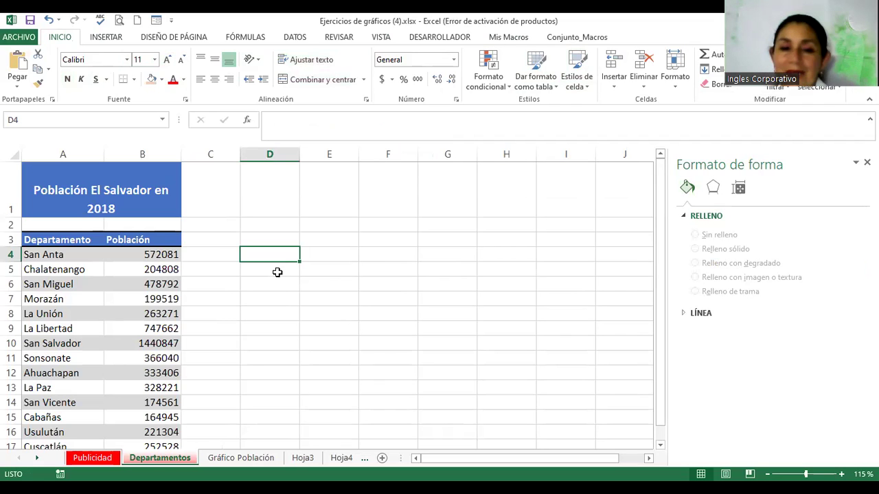
Check the Gráfico Población sheet and select the mobile and smartphone data in A4:C10 on Hoja3
left_click(237, 458)
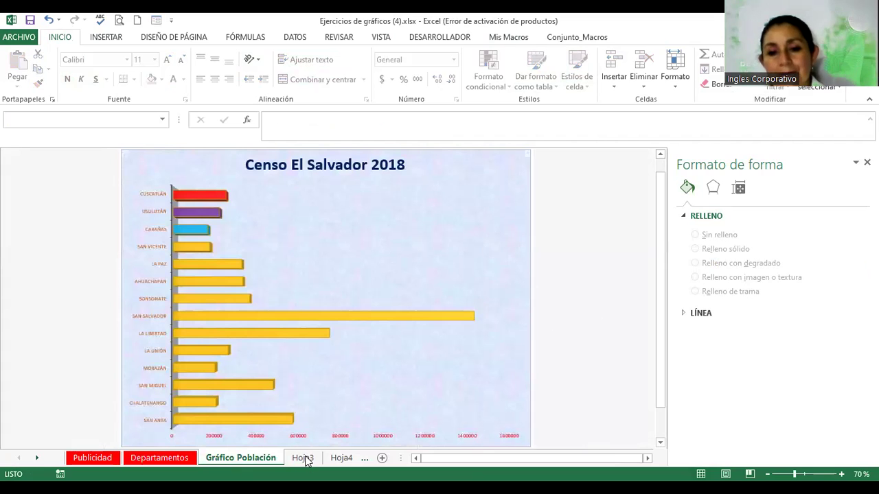
left_click(303, 458)
left_click(235, 456)
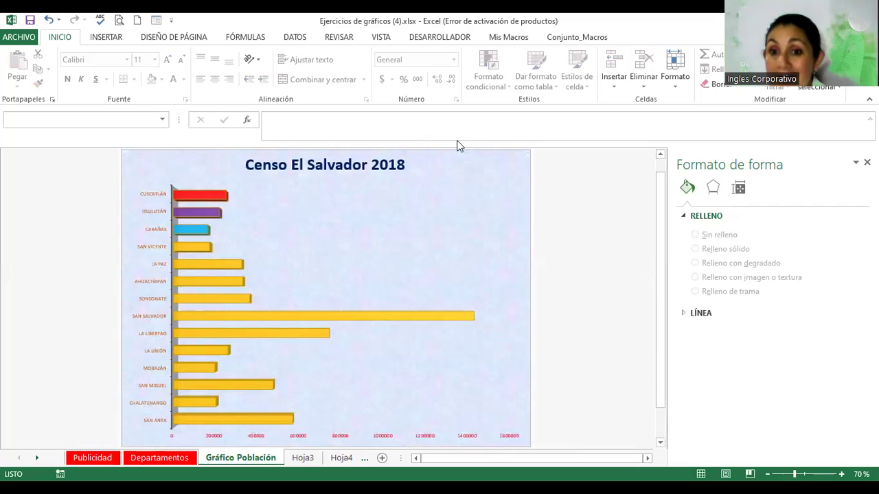
left_click(302, 458)
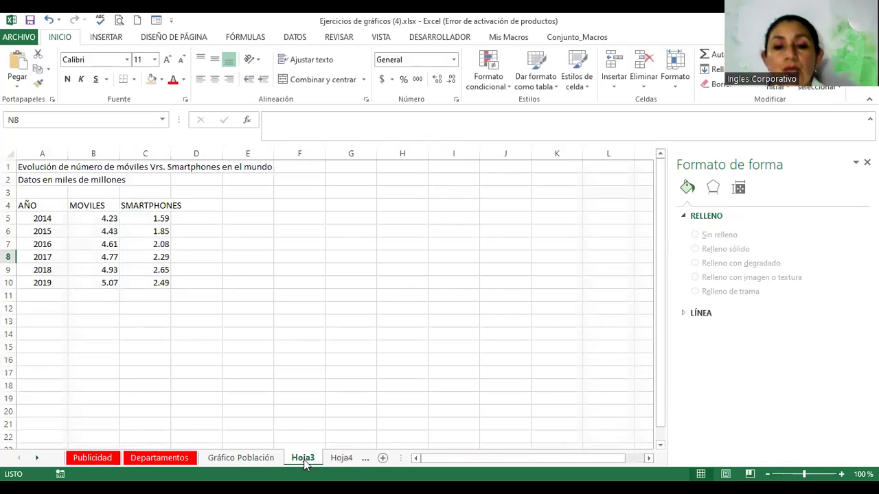
left_click_drag(26, 205, 168, 283)
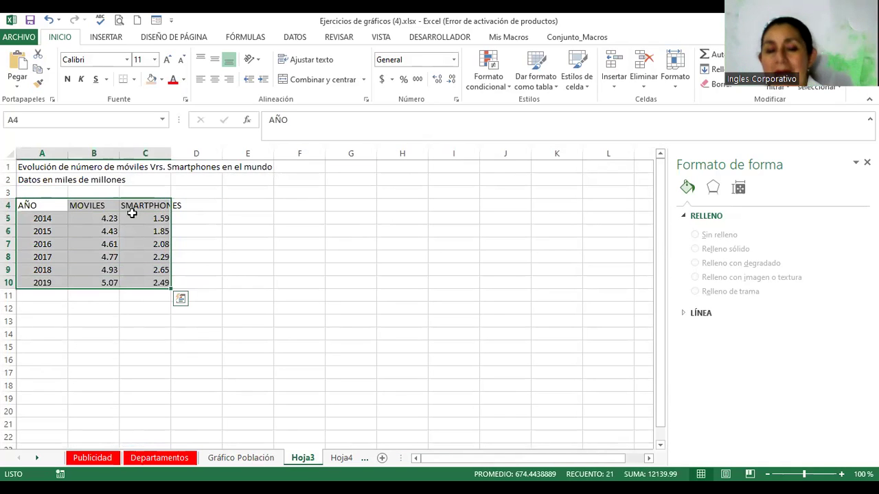
left_click(117, 228)
left_click_drag(38, 205, 158, 283)
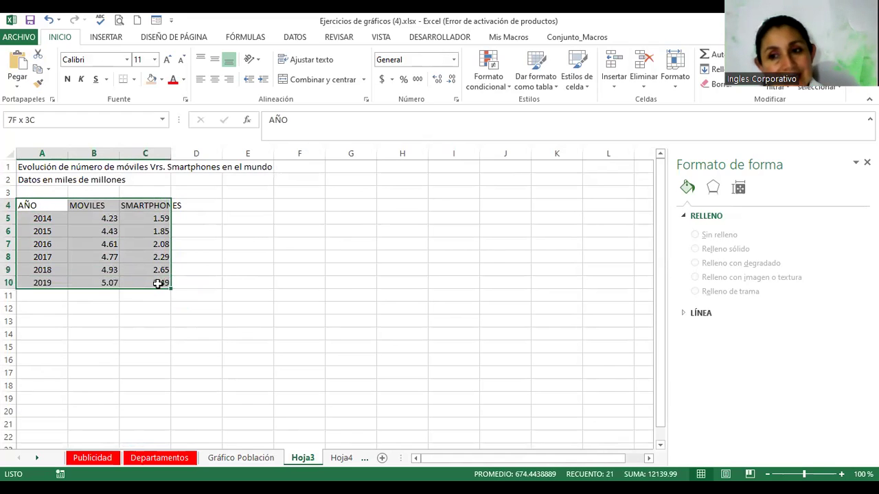
left_click_drag(158, 283, 158, 284)
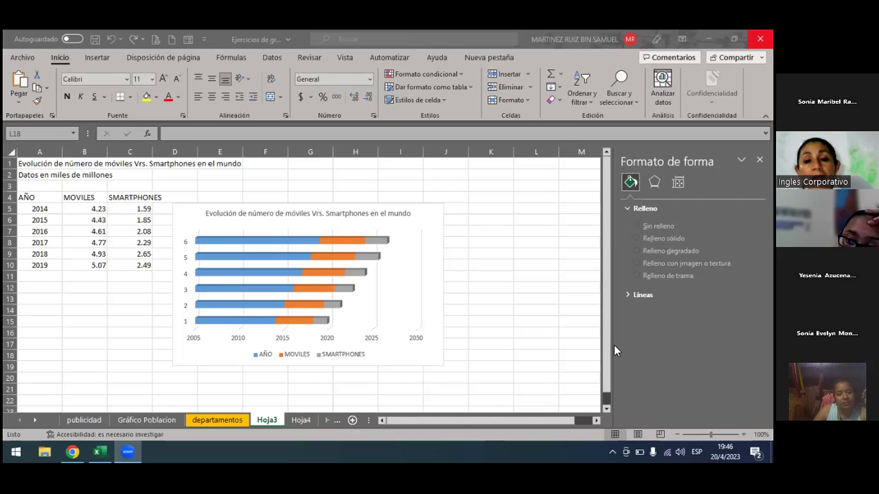
Change the mobiles versus smartphones chart on Hoja3 to the 3-D clustered column type
left_click(336, 271)
left_click(304, 209)
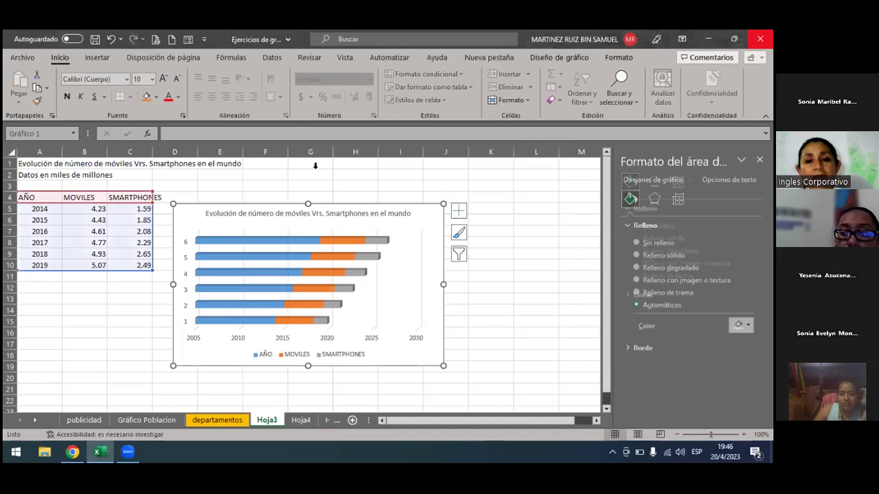
left_click(91, 58)
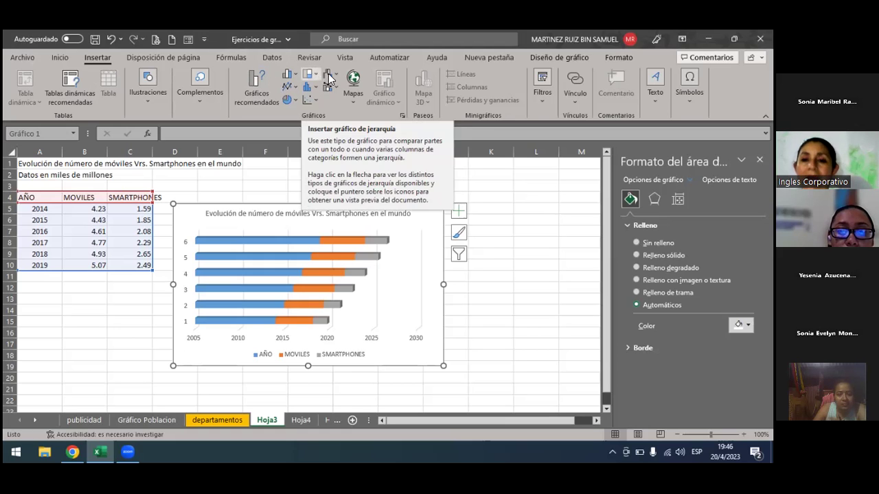
left_click(553, 59)
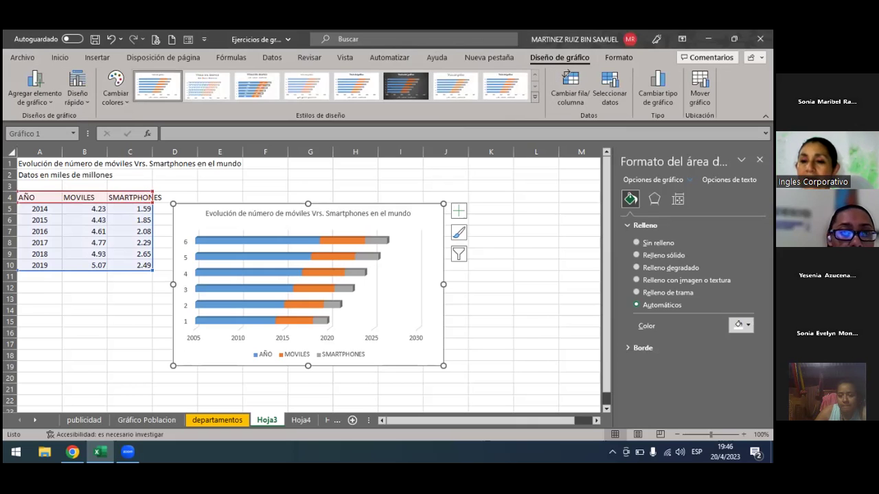
left_click(658, 92)
left_click(440, 124)
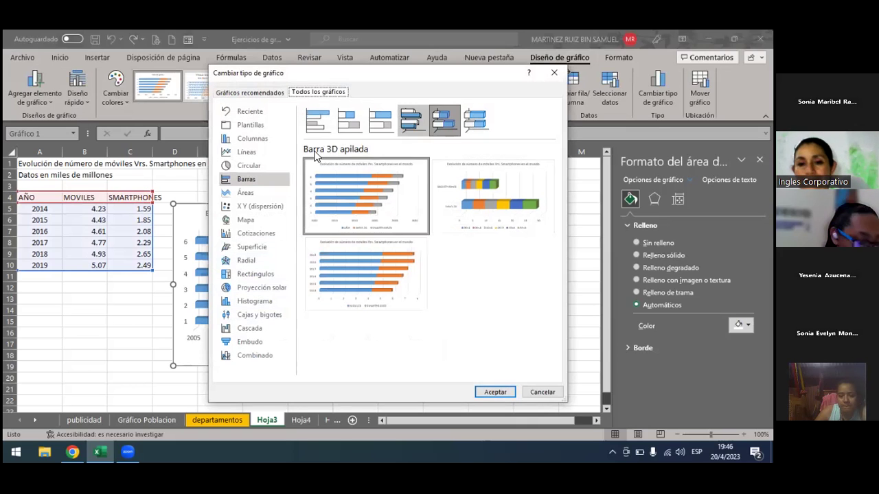
left_click(252, 140)
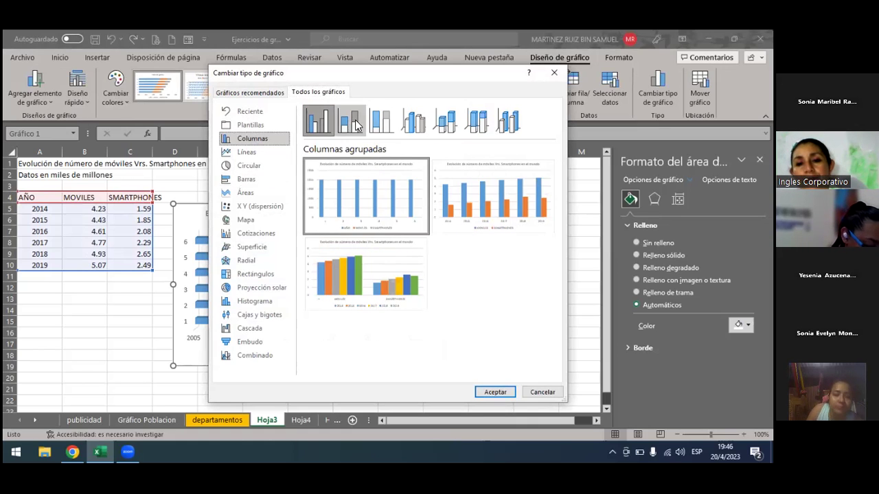
mouse_move(466, 212)
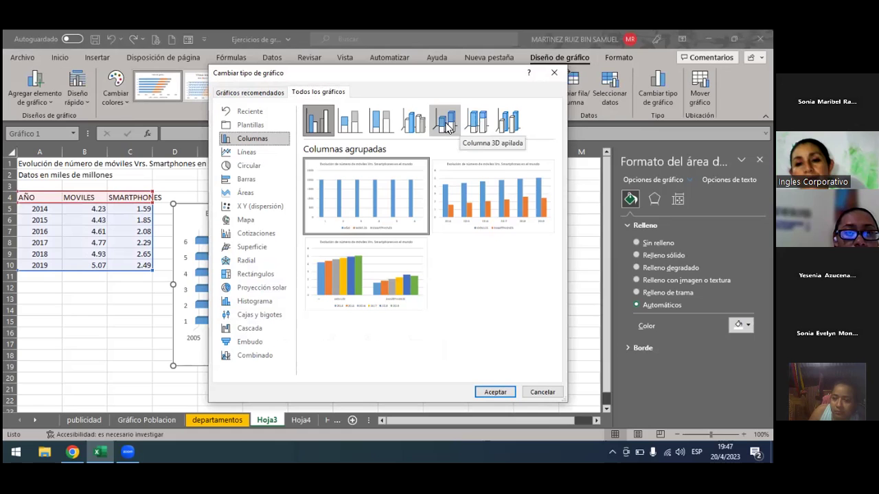
left_click(416, 123)
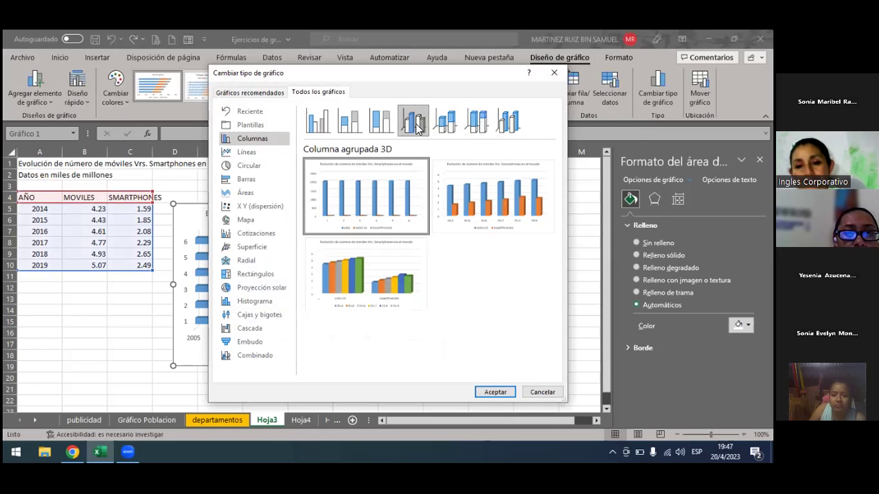
mouse_move(499, 205)
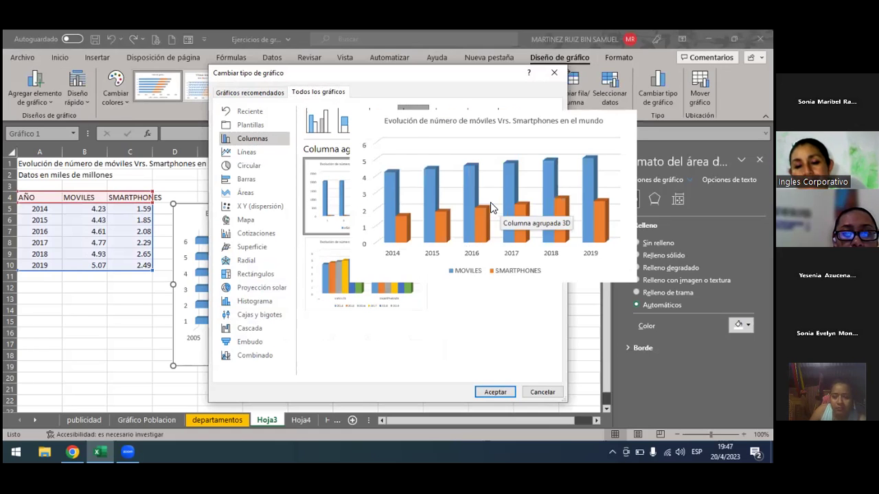
left_click(506, 391)
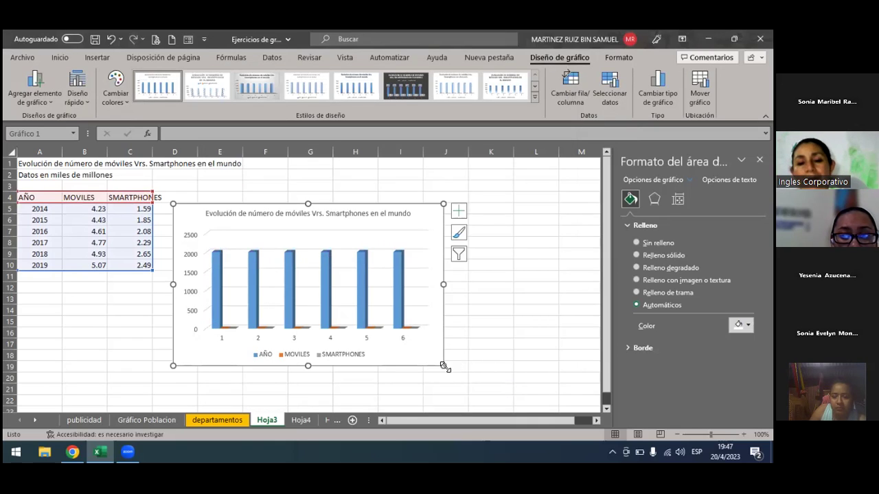
Enlarge the column chart slightly and move it clear of the data table, starting near column E
left_click_drag(444, 364, 477, 376)
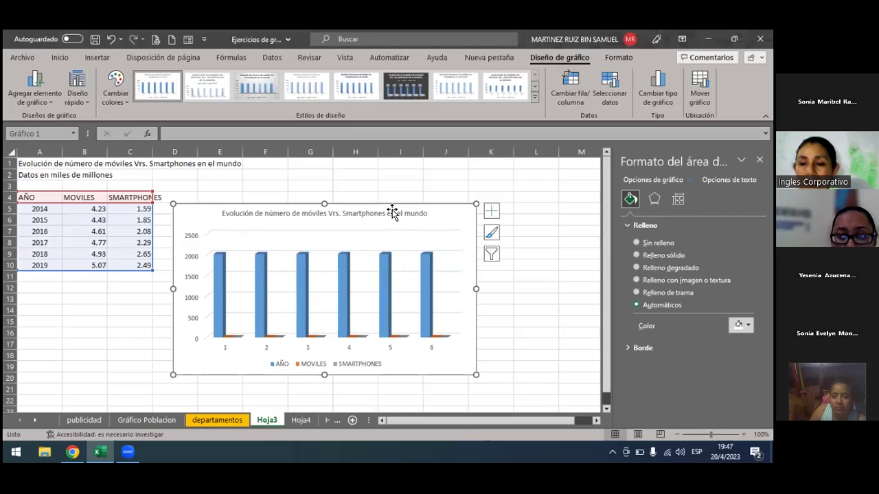
left_click_drag(392, 210, 418, 198)
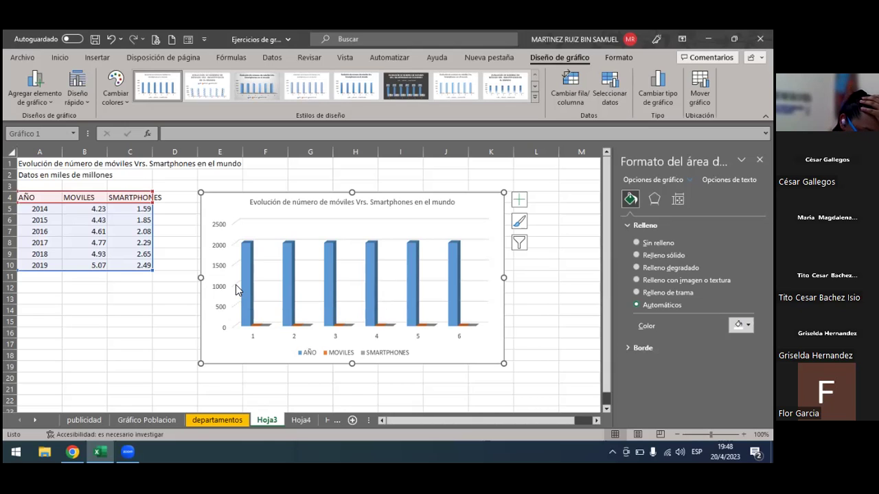
right_click(231, 287)
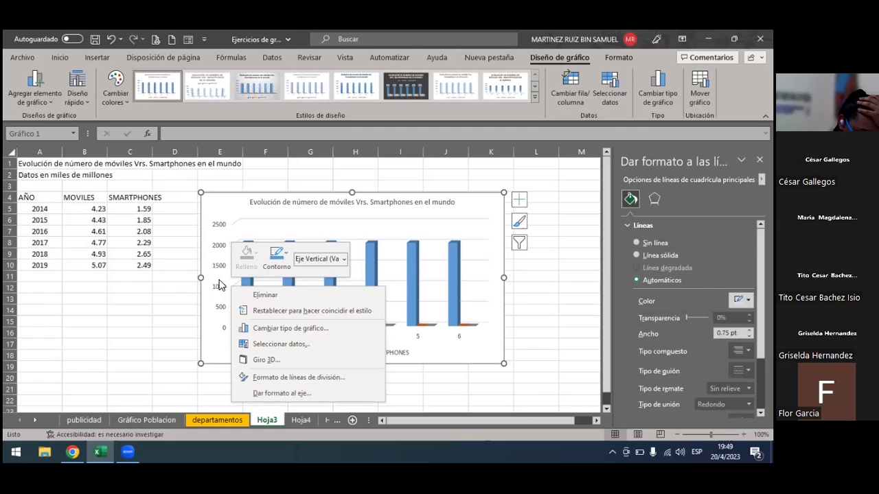
key("Escape")
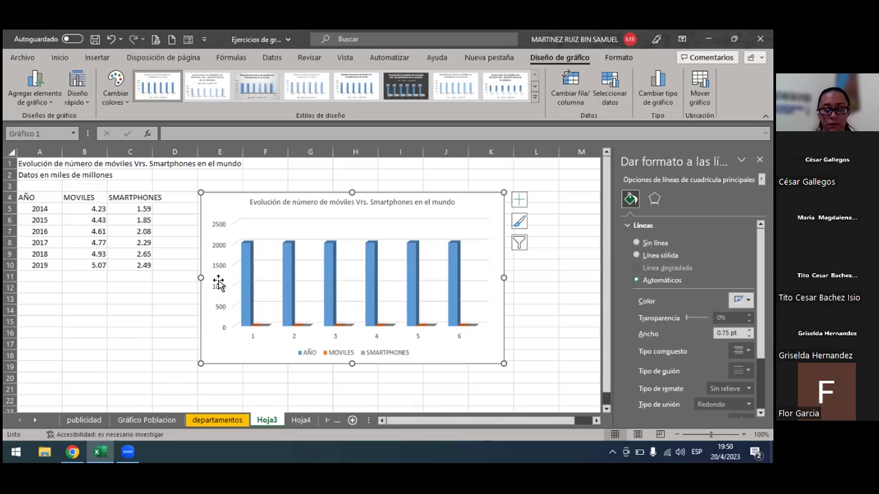
left_click(289, 200)
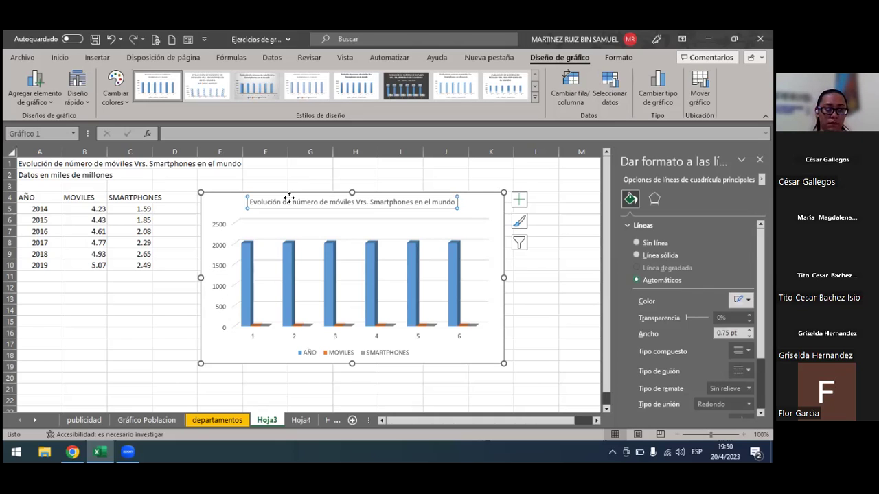
Try charting only B4:C10 and swapping the chart's rows and columns, restoring the original arrangement after each attempt
left_click(202, 213)
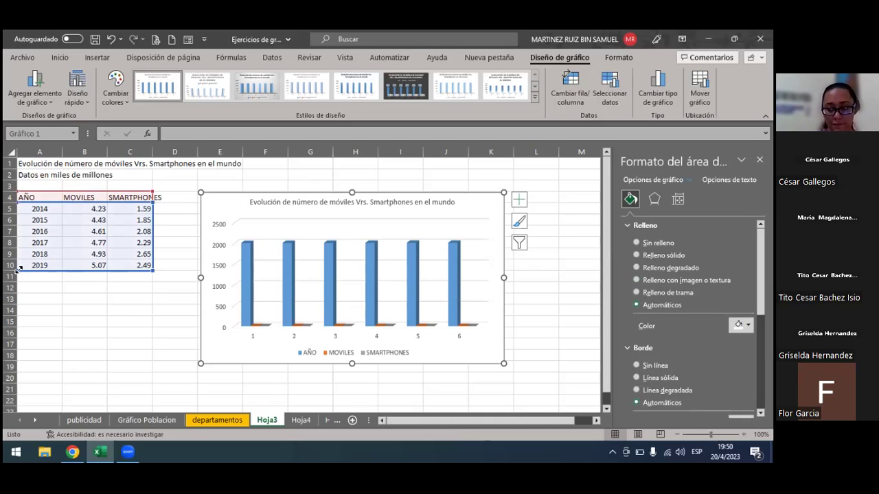
left_click_drag(20, 269, 59, 268)
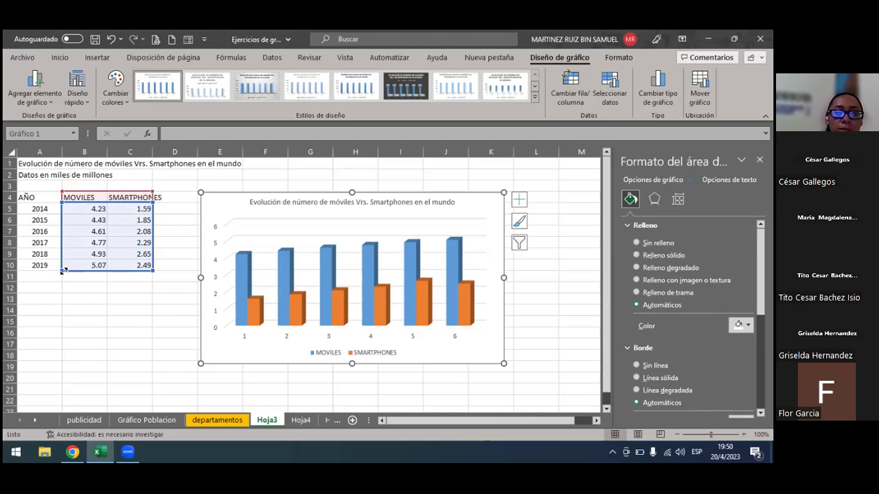
left_click_drag(63, 271, 32, 270)
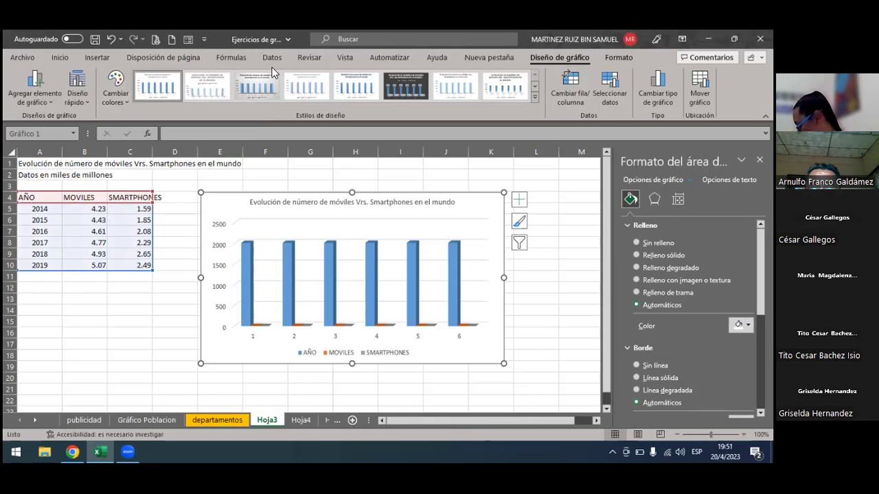
left_click(565, 88)
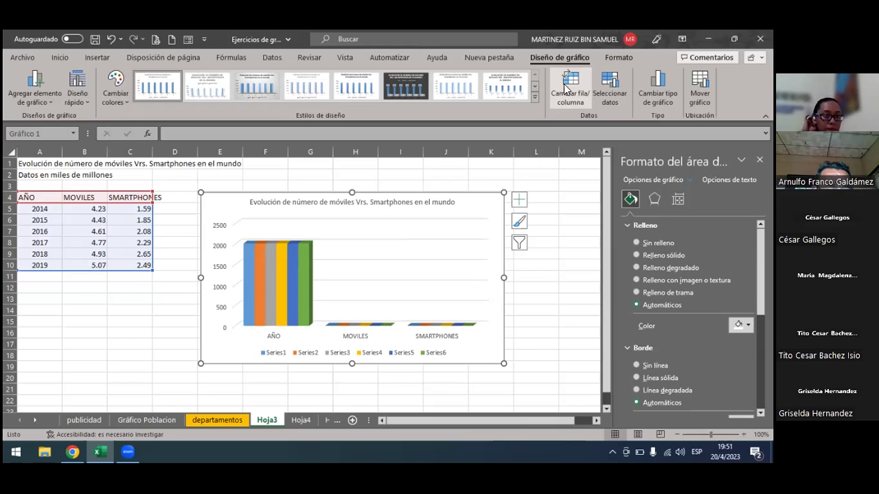
left_click(568, 88)
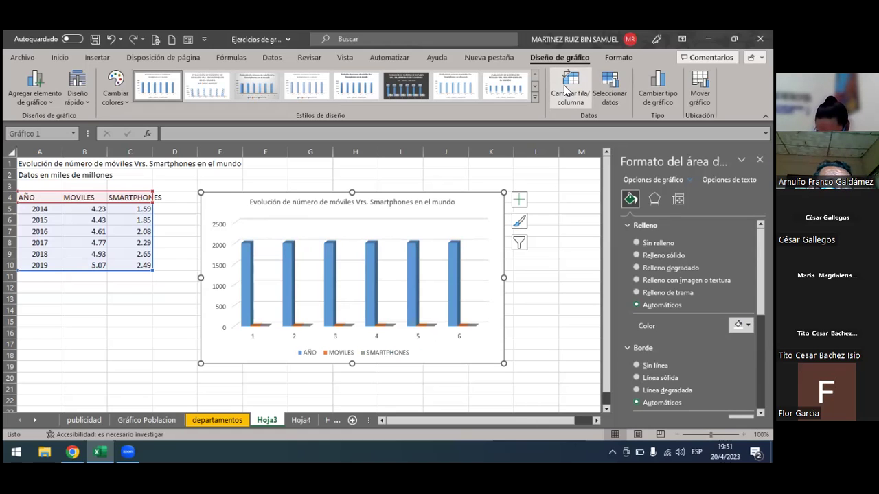
Exclude the AÑO series from the mobiles versus smartphones chart's data source
left_click(613, 91)
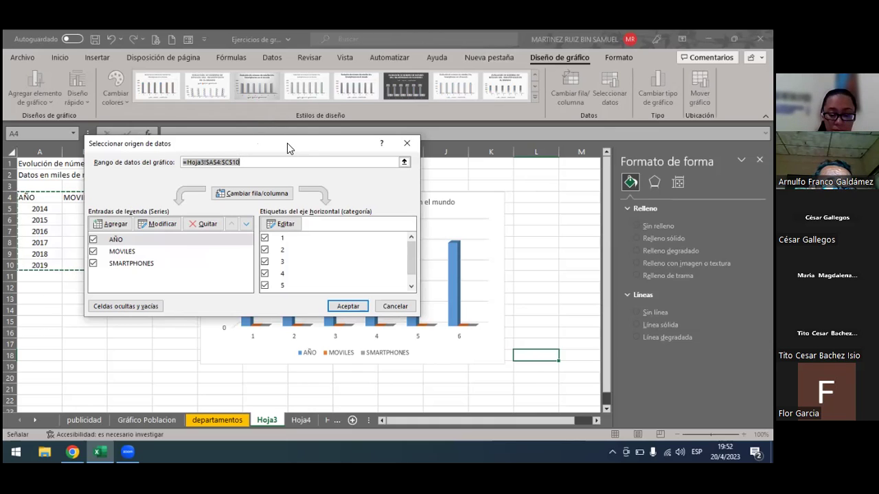
left_click_drag(287, 143, 256, 171)
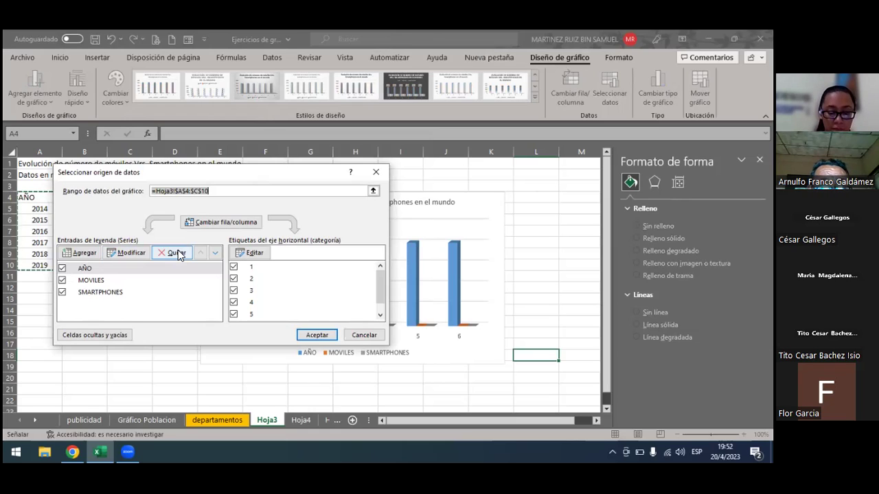
left_click(62, 269)
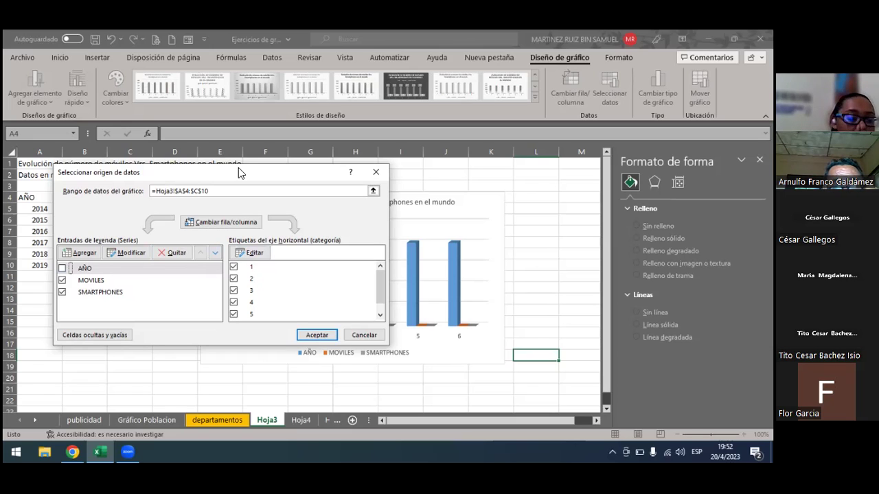
left_click_drag(238, 170, 689, 251)
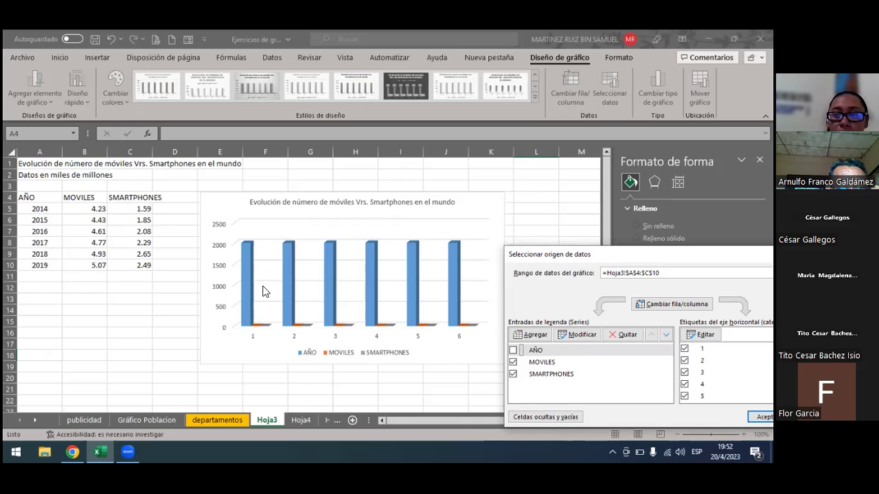
left_click_drag(592, 257, 265, 292)
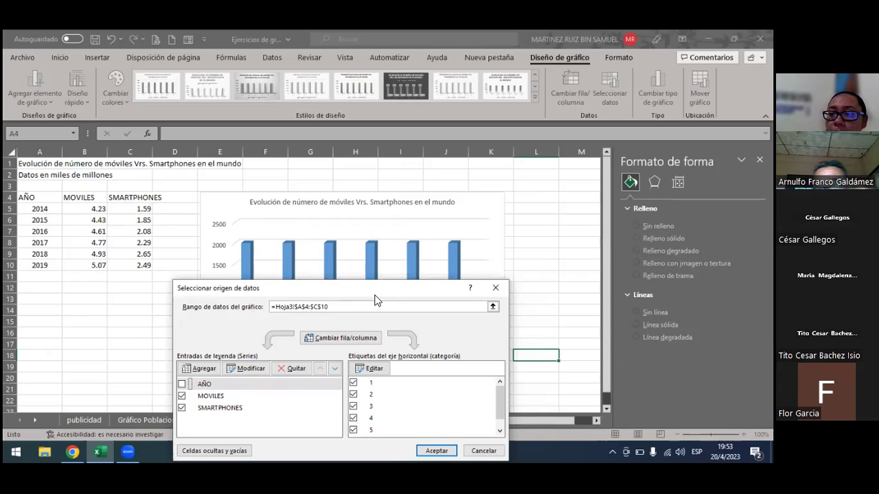
Use the years in A5:A10 of Hoja3 as the chart's horizontal axis labels and apply the data source changes
left_click(368, 371)
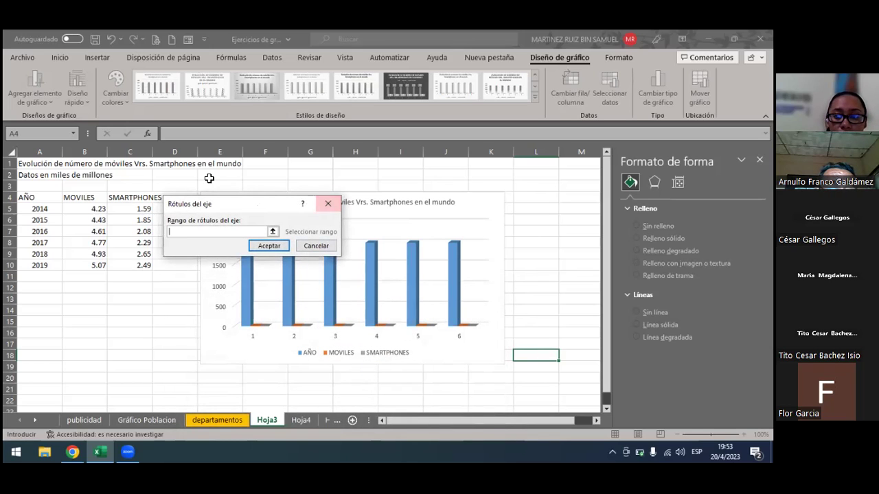
left_click_drag(221, 206, 416, 152)
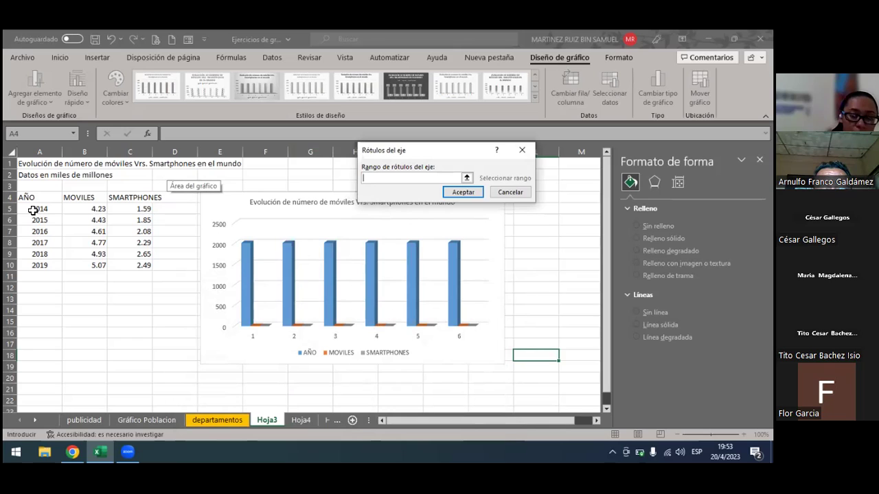
left_click_drag(33, 210, 41, 263)
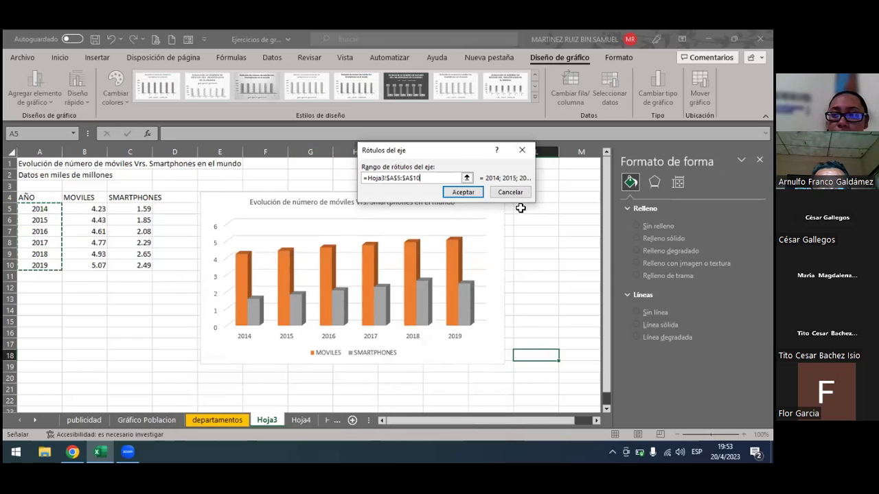
left_click(472, 193)
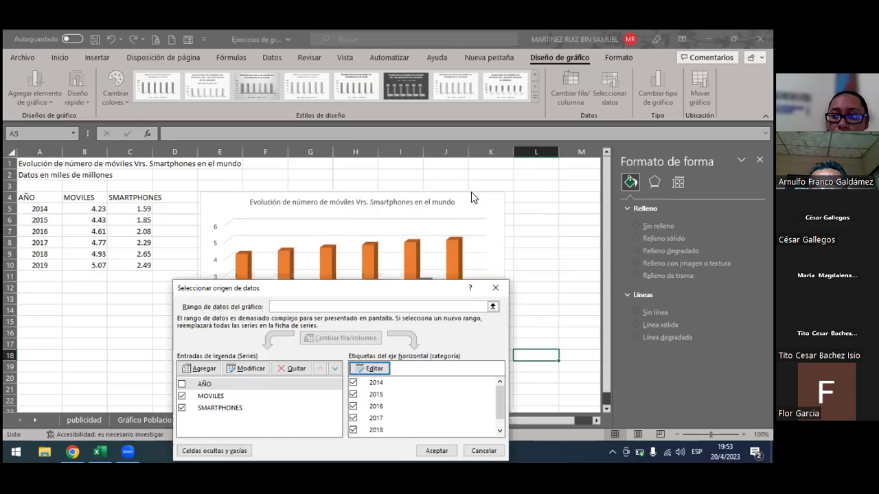
left_click(443, 445)
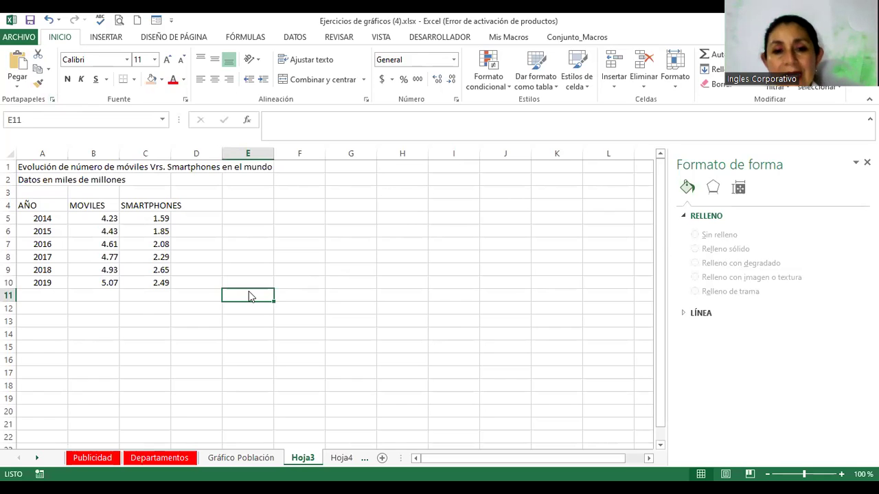
In Ejercicios de gráficos (4).xlsx, insert a 3-D clustered column chart from A4:C10 on Hoja3 and place it beside the data table
left_click(148, 218)
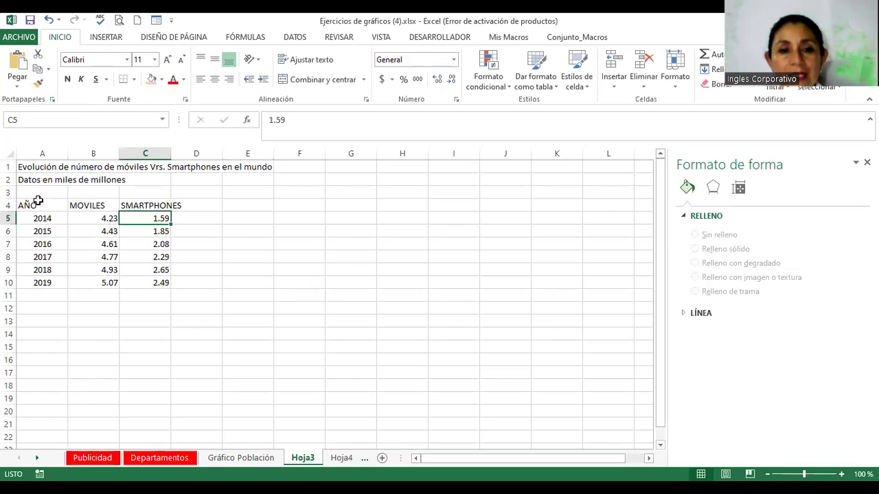
left_click_drag(38, 201, 167, 282)
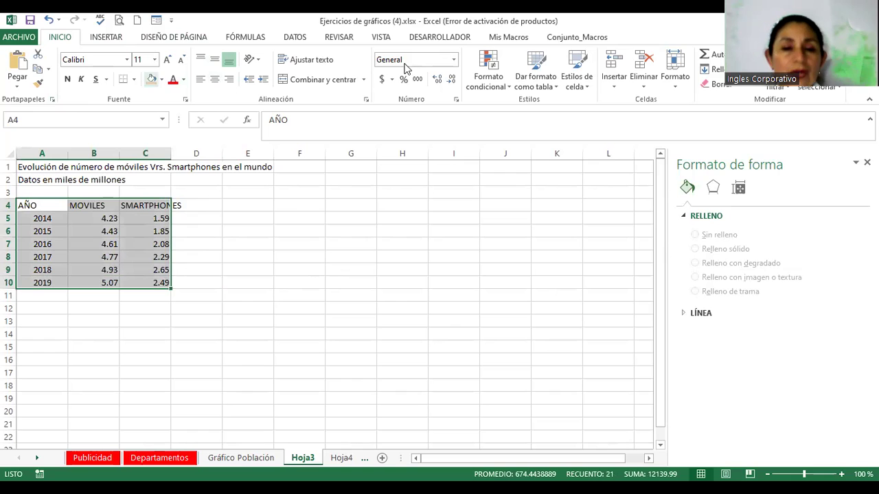
left_click(110, 38)
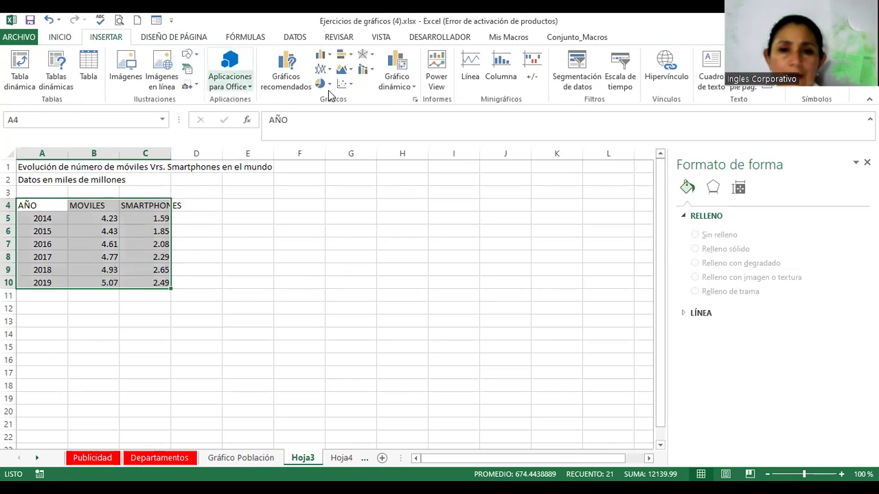
left_click(329, 55)
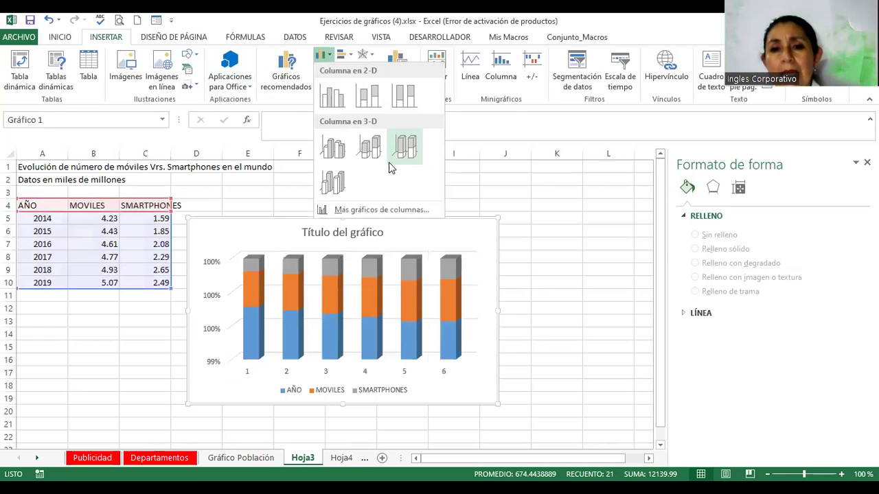
left_click(337, 150)
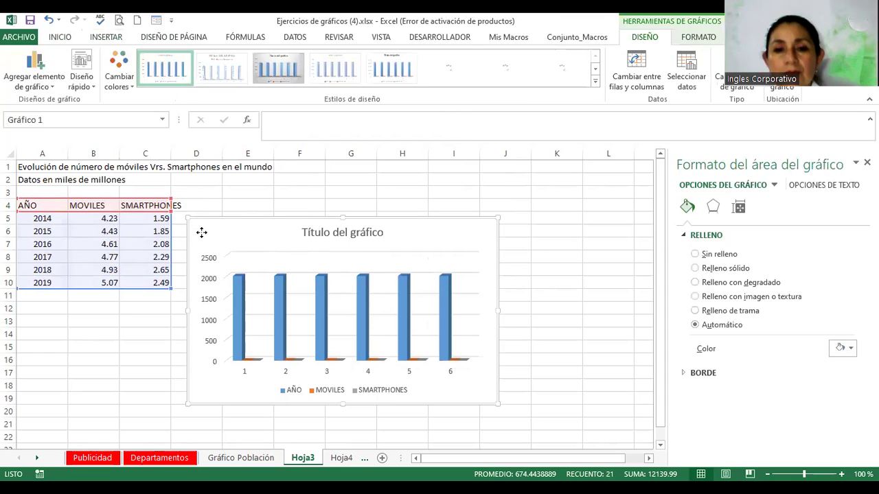
left_click_drag(199, 231, 226, 195)
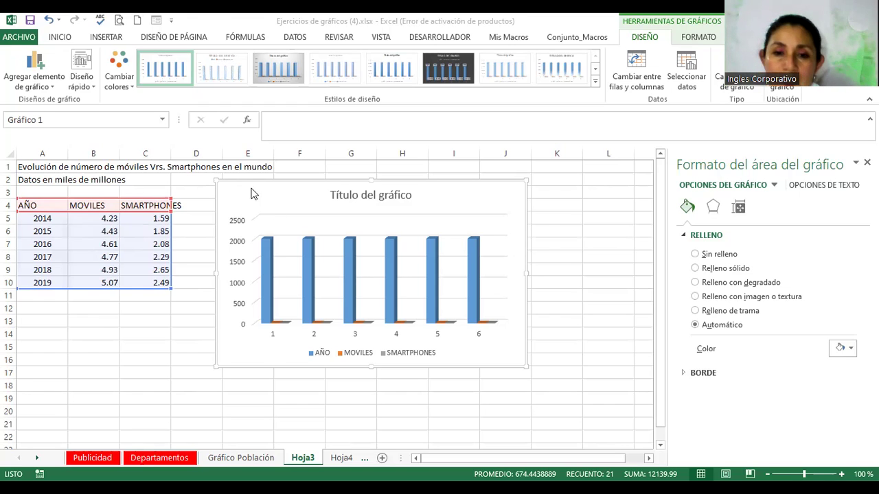
left_click_drag(236, 193, 224, 214)
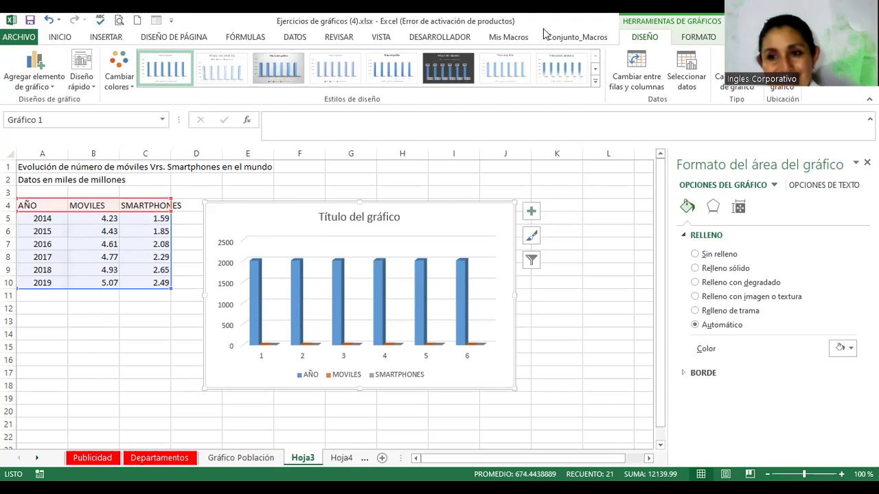
Try swapping the new chart's rows and columns, restoring the original arrangement
left_click(645, 70)
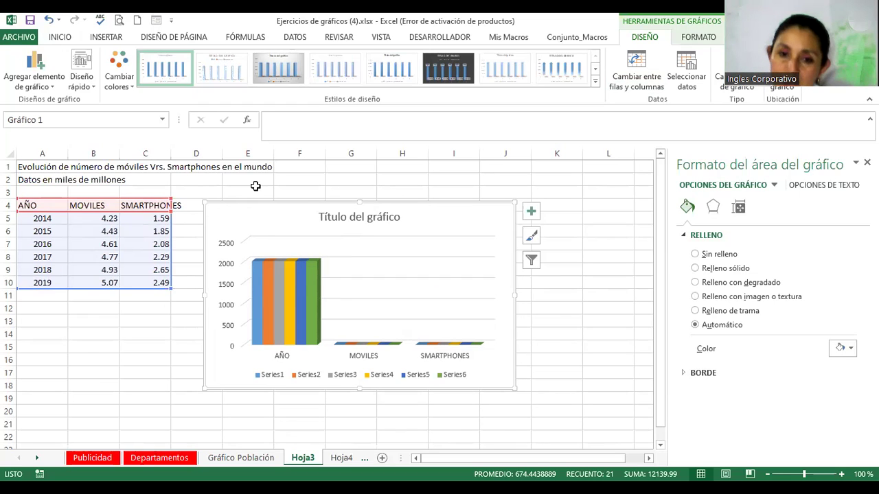
mouse_move(295, 269)
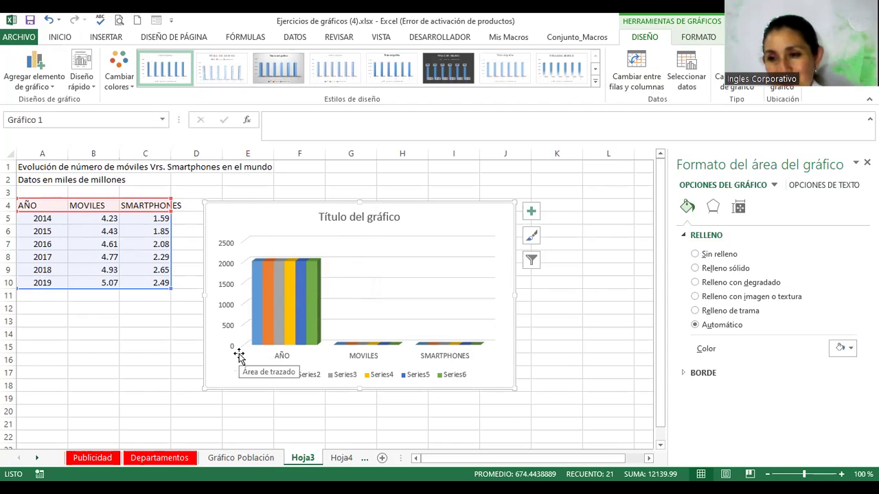
left_click(639, 73)
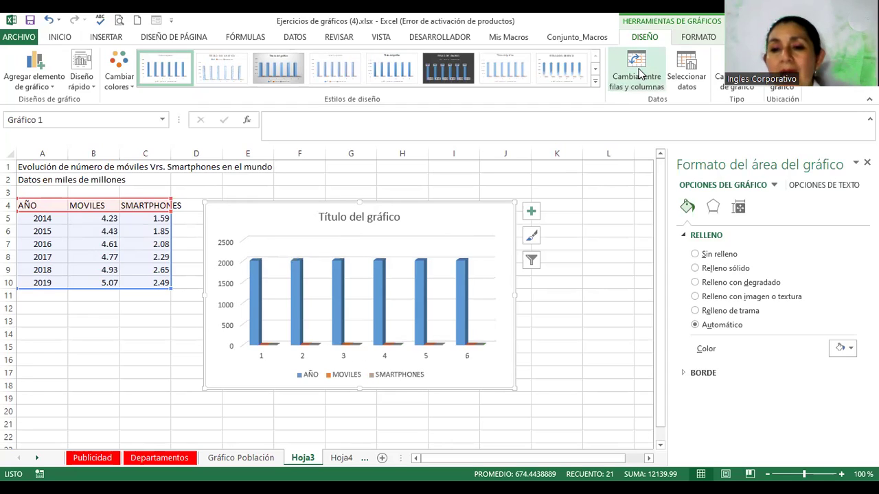
In the chart's data source, exclude the AÑO series and use A5:A10 as the horizontal axis labels
left_click(689, 64)
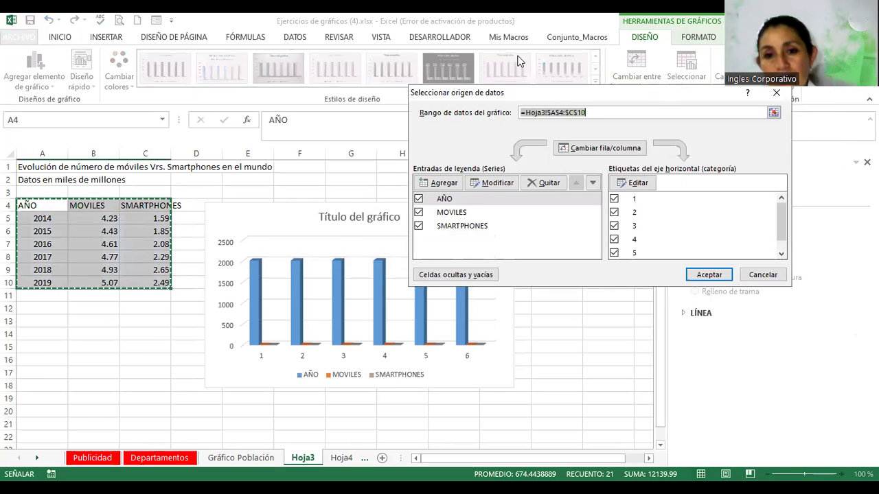
left_click(283, 161)
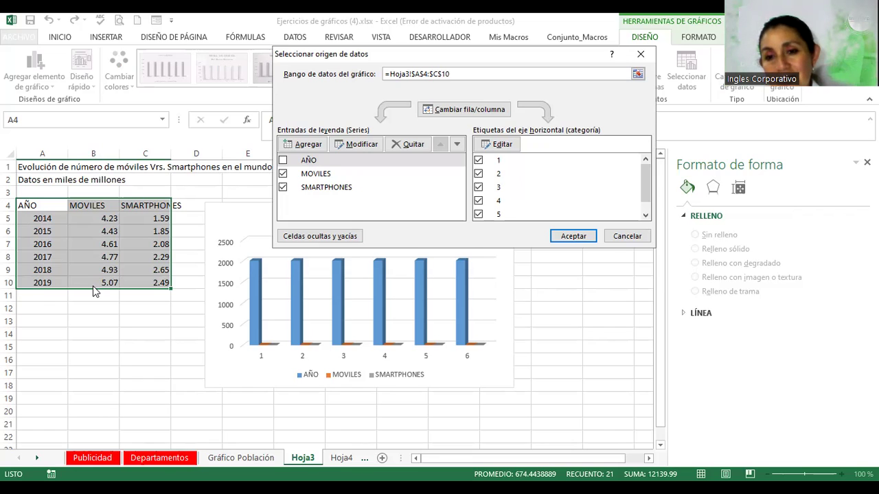
left_click(498, 146)
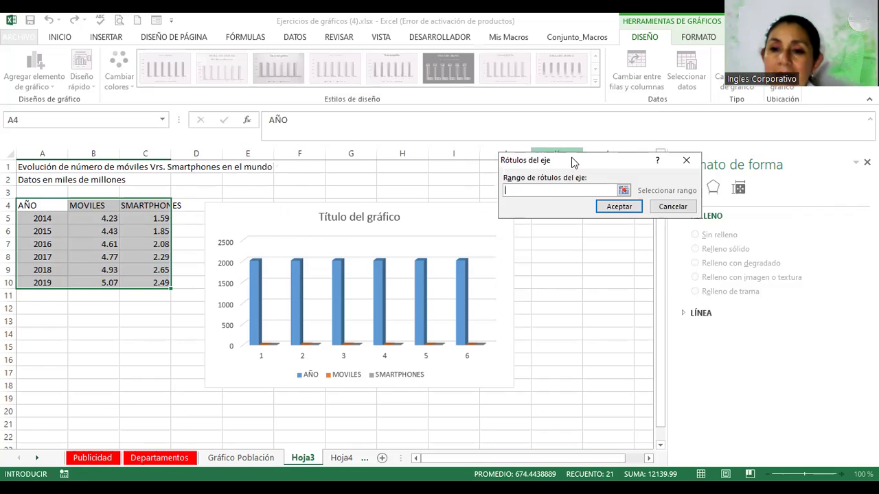
left_click_drag(567, 162, 358, 66)
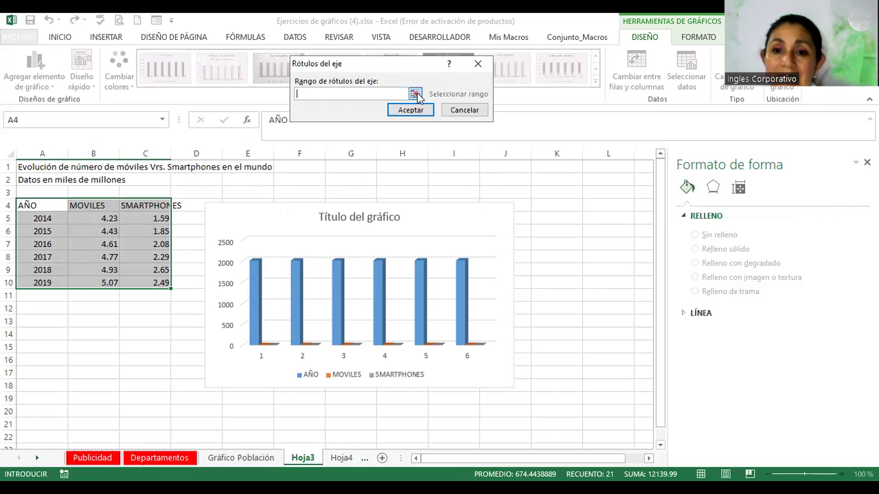
left_click(415, 94)
left_click_drag(40, 219, 42, 237)
left_click_drag(42, 273, 42, 281)
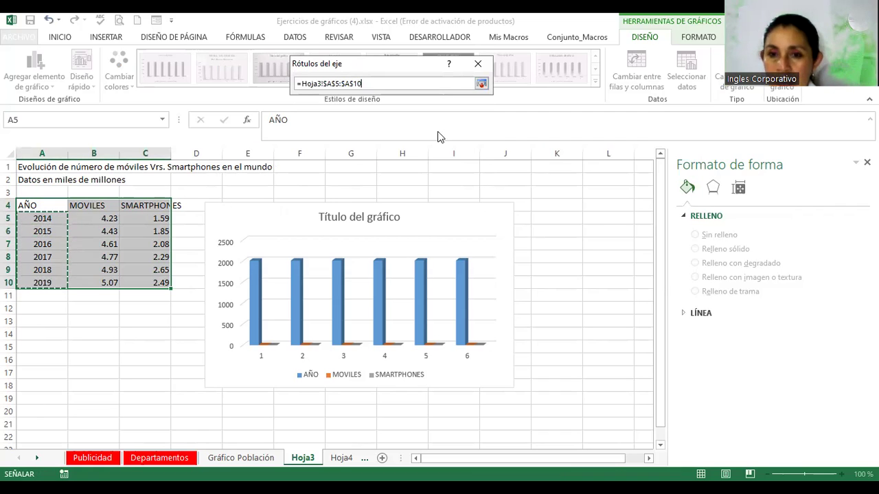
left_click(481, 83)
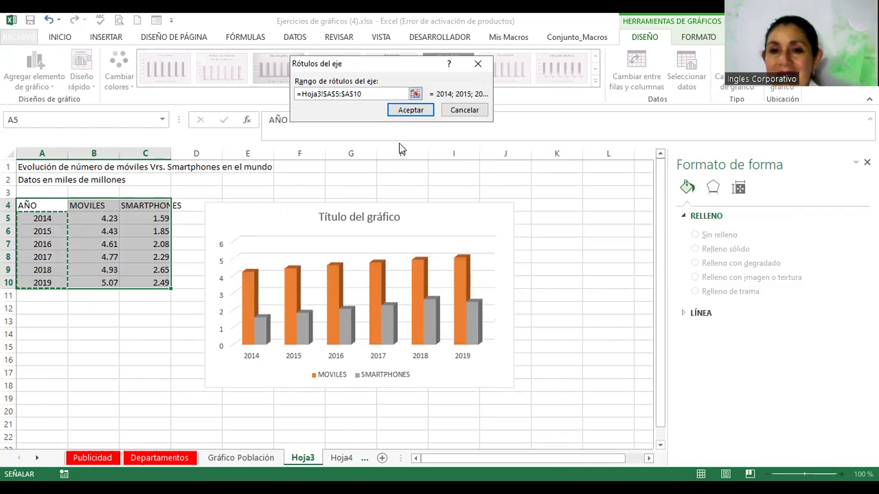
left_click(405, 112)
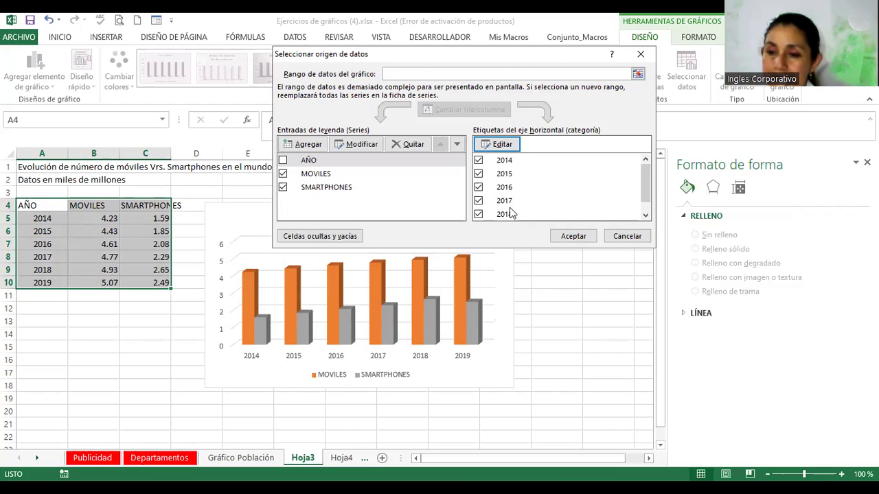
left_click(566, 236)
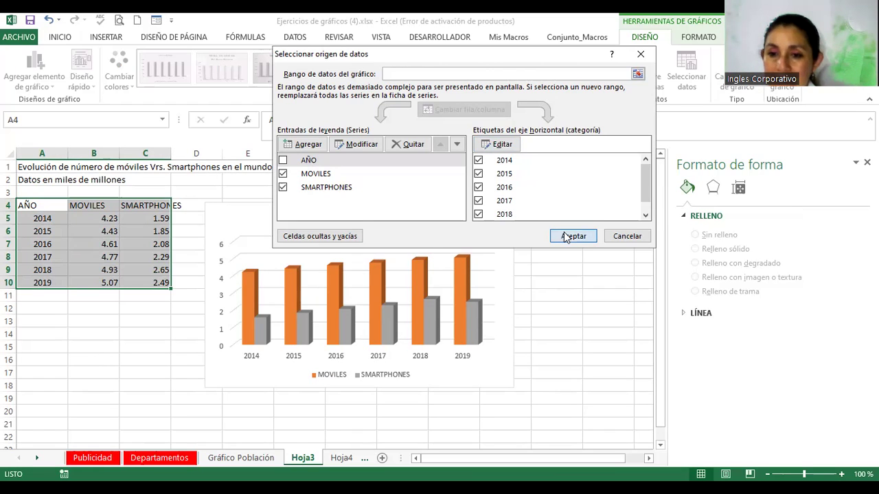
Replace the placeholder chart title with "Evolución Móviles Vrs. Smartphones"
left_click(397, 218)
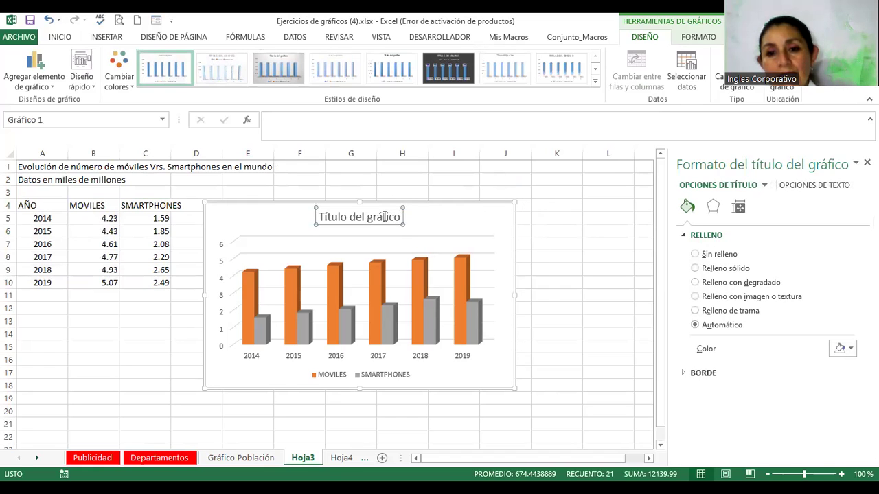
left_click_drag(397, 217, 319, 217)
type("Evolución")
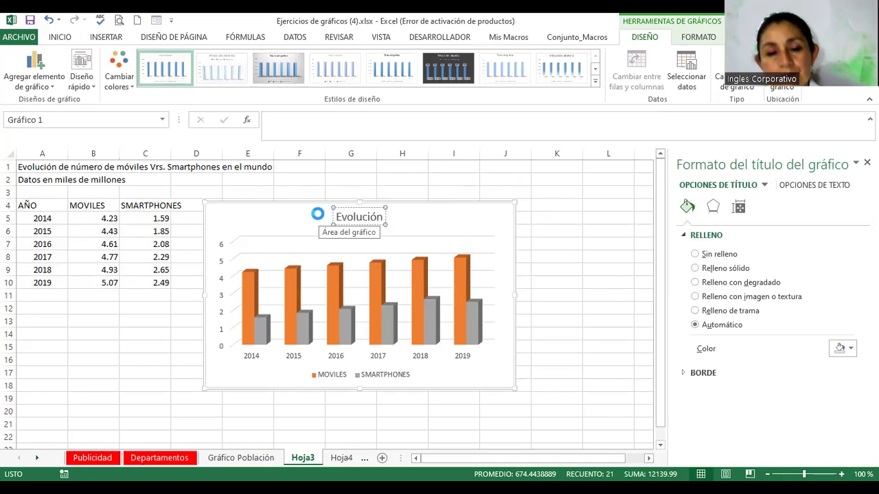
scroll(319, 215, "up", 1)
type("M")
type("o")
key("BackSpace")
type("ó")
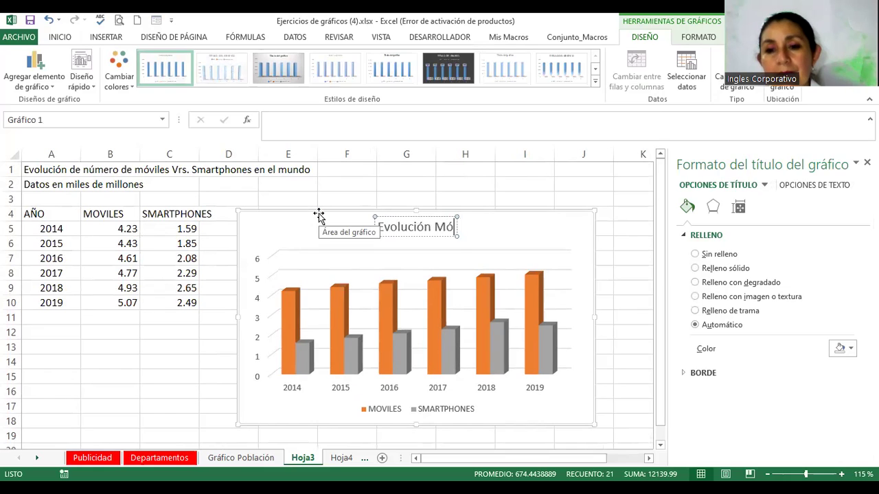
type("viles Vr")
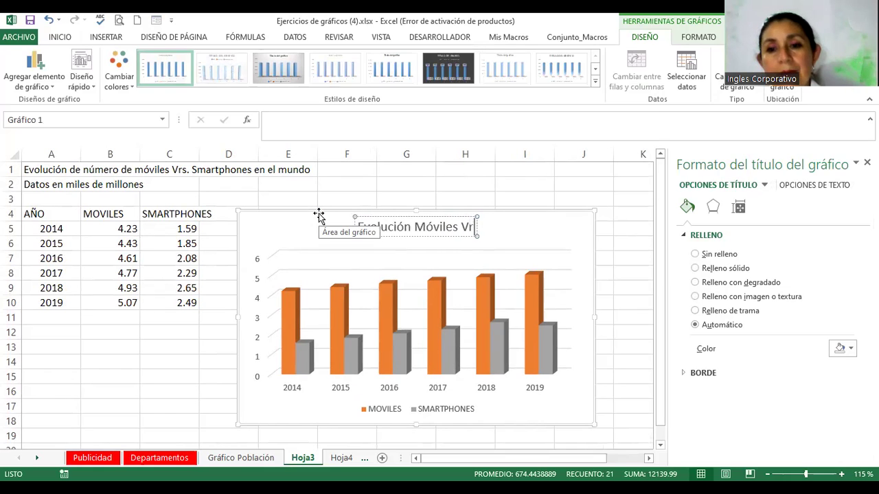
type("s. Smar")
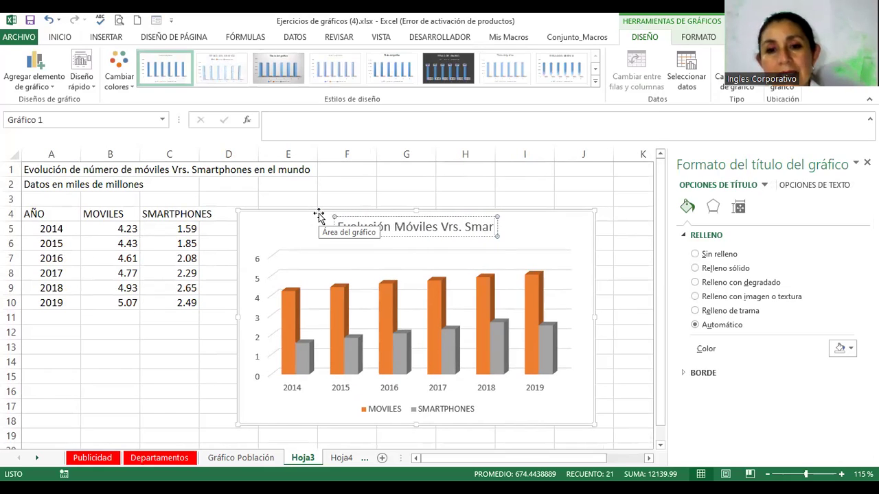
type("tphones")
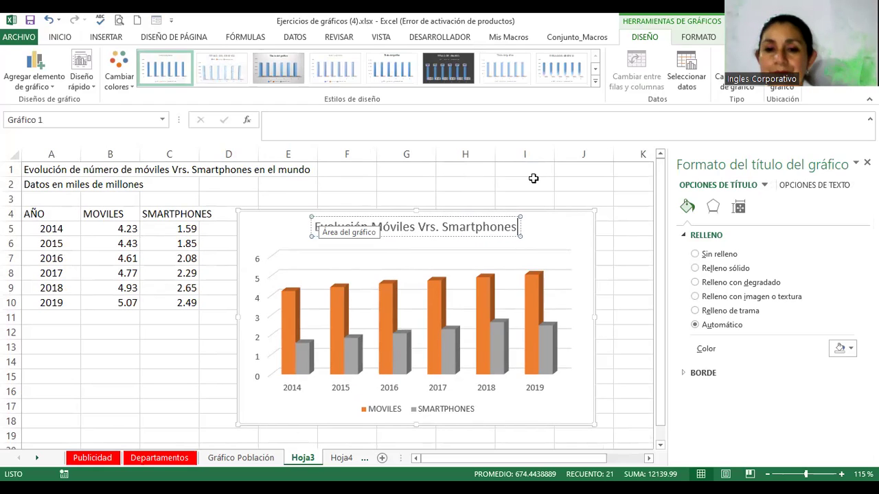
left_click(572, 221)
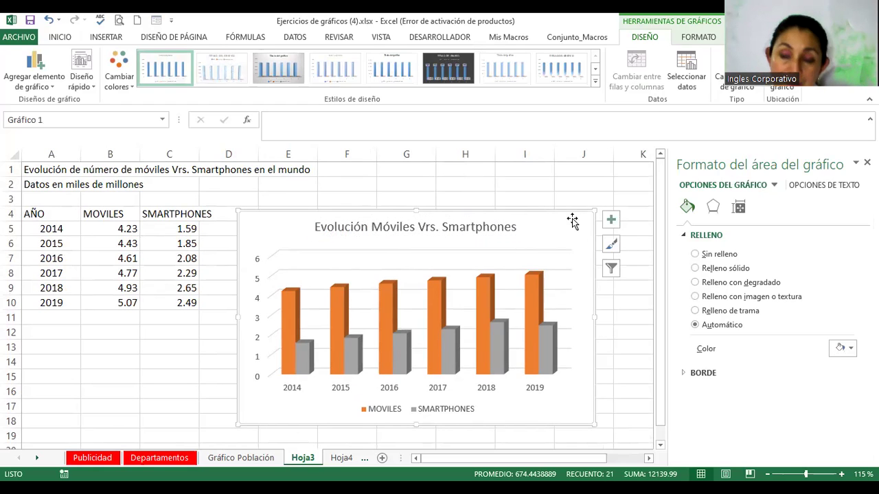
Move the mobiles and smartphones chart to a new chart sheet named "Gráfico Moviles"
right_click(563, 227)
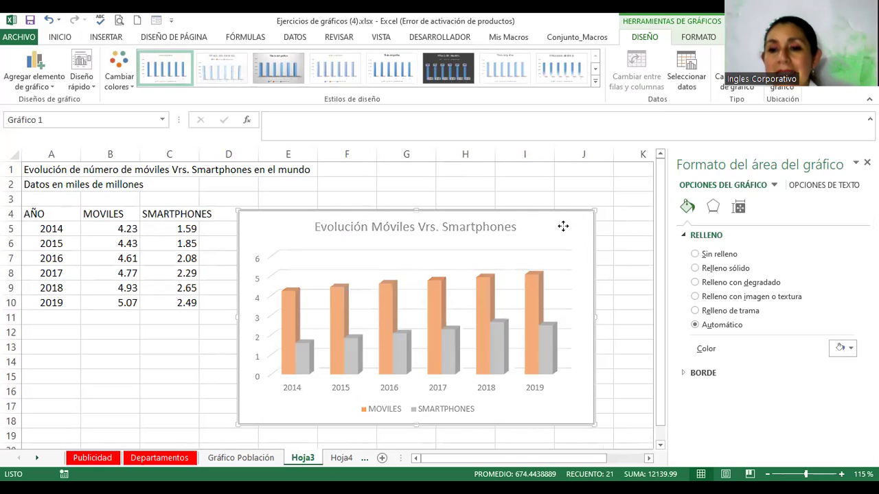
key("Escape")
right_click(563, 225)
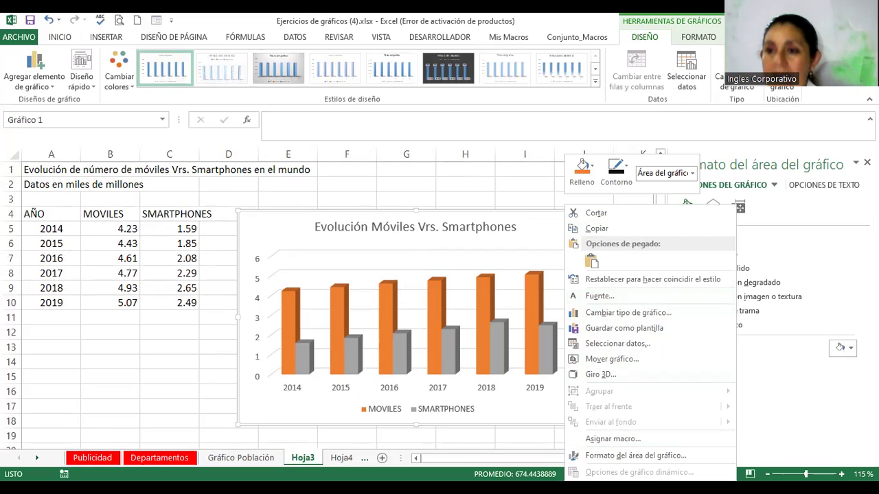
left_click(611, 359)
left_click(388, 116)
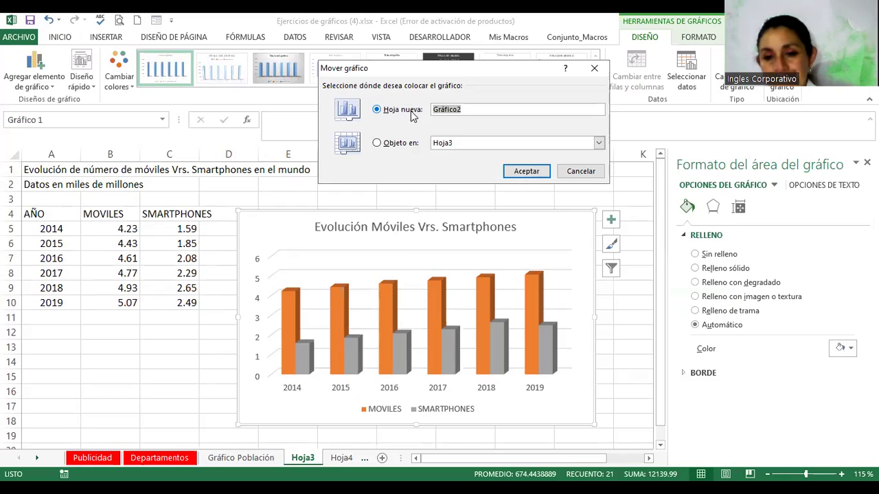
left_click(500, 105)
key("BackSpace")
type("Moviles")
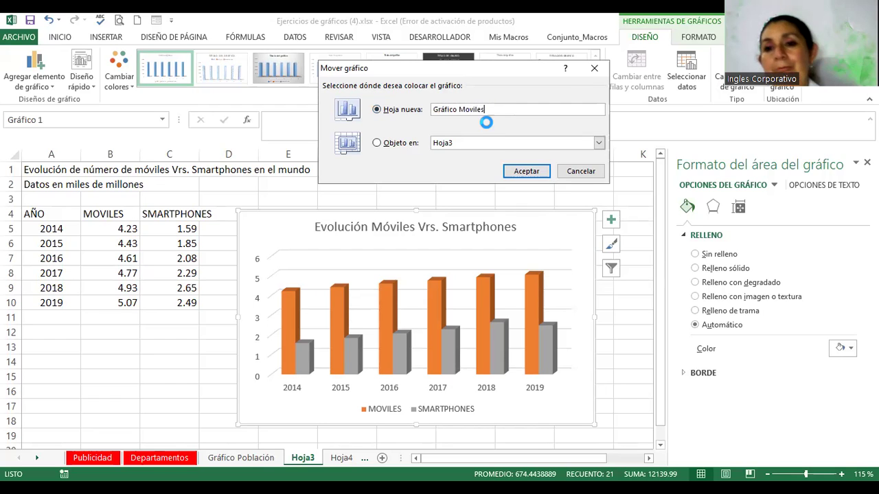
key("Return")
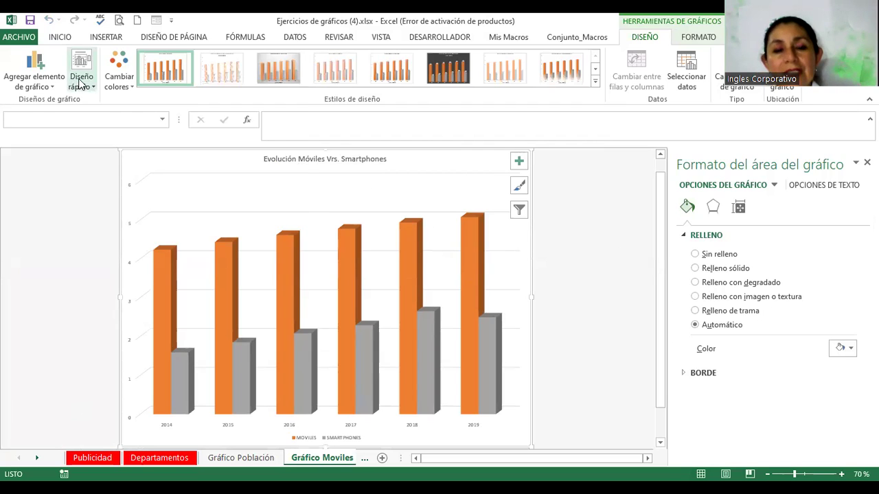
Recolor the chart with the fourth multicolor palette and, after trying other designs, apply the tenth chart style
left_click(112, 92)
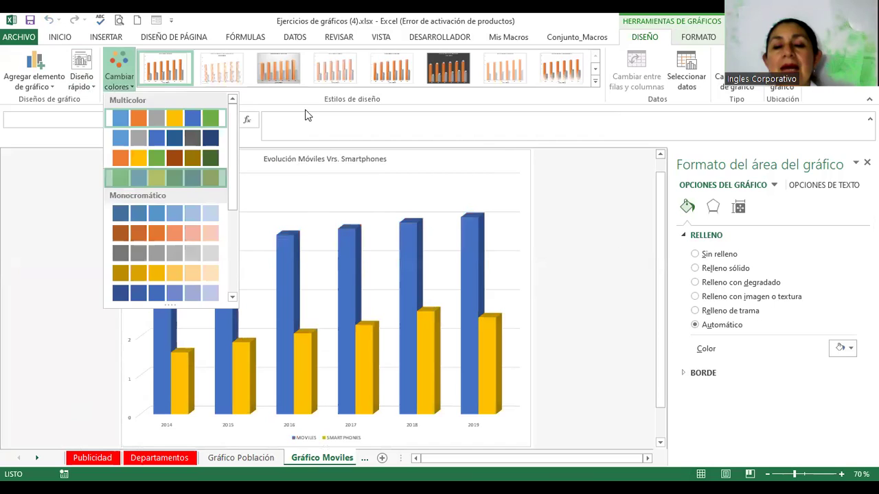
left_click(573, 69)
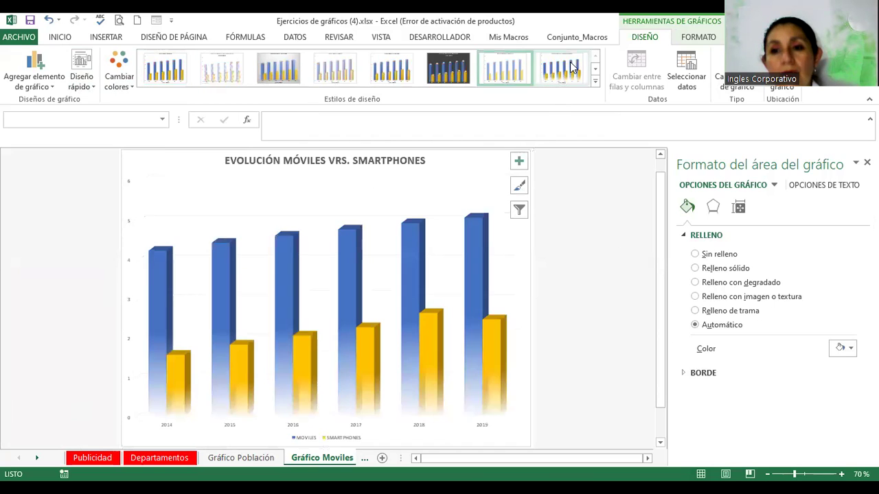
left_click(334, 69)
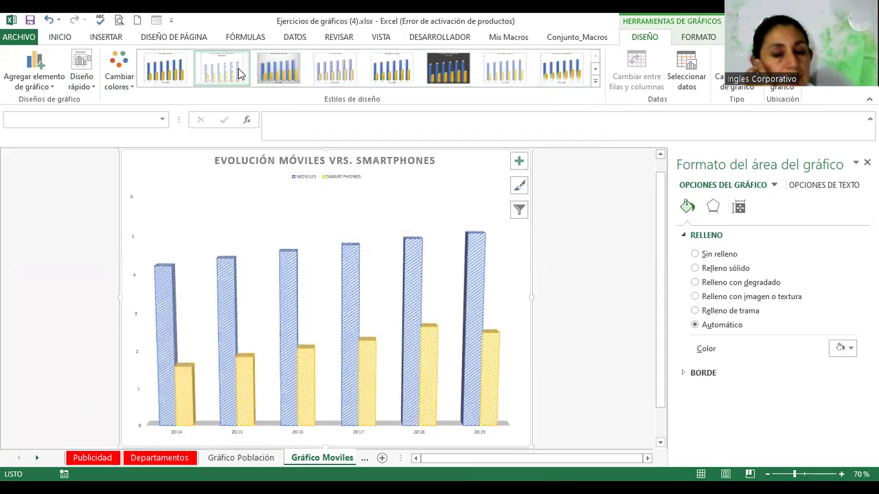
left_click(179, 62)
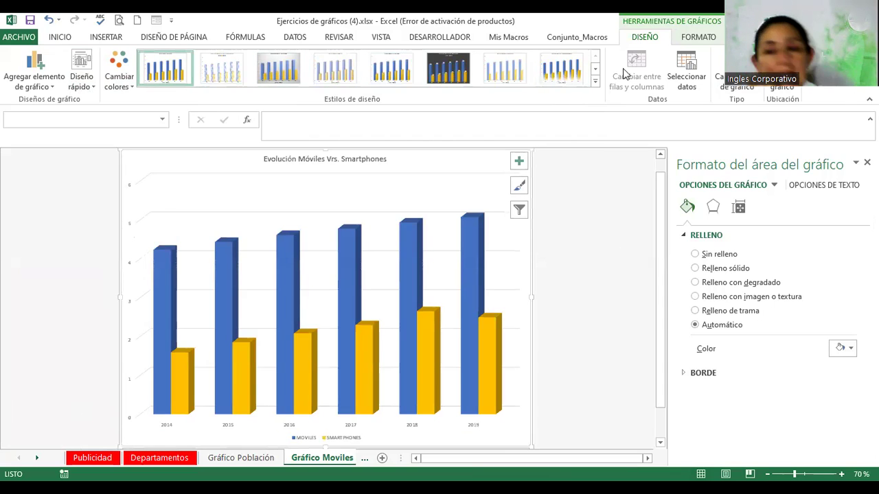
left_click(595, 81)
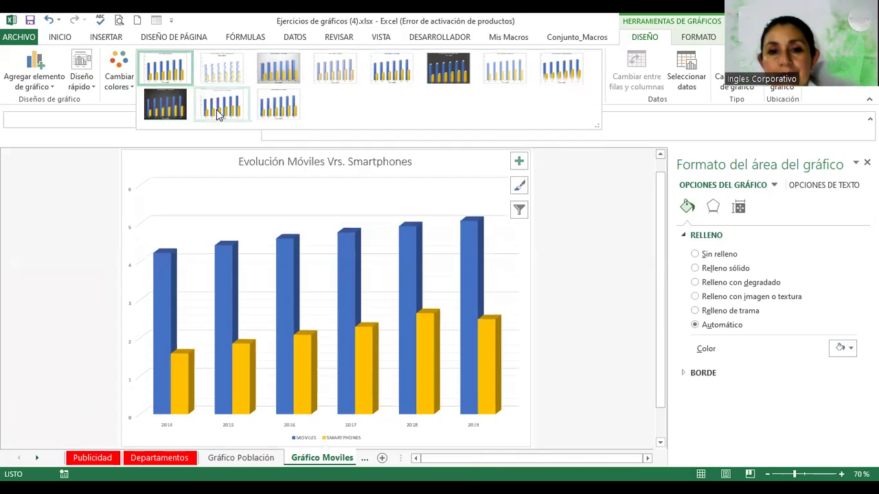
left_click(217, 109)
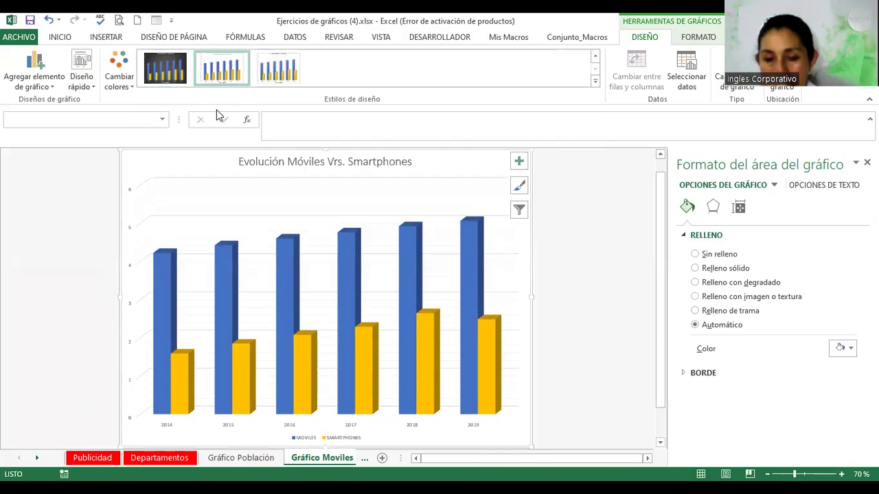
Set the text fill of the horizontal axis year labels to the darkest green theme color
left_click(169, 428)
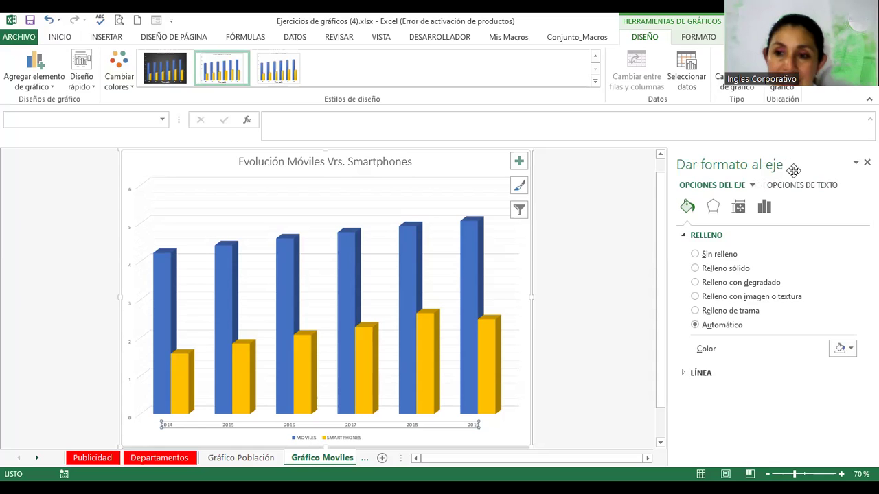
left_click(794, 191)
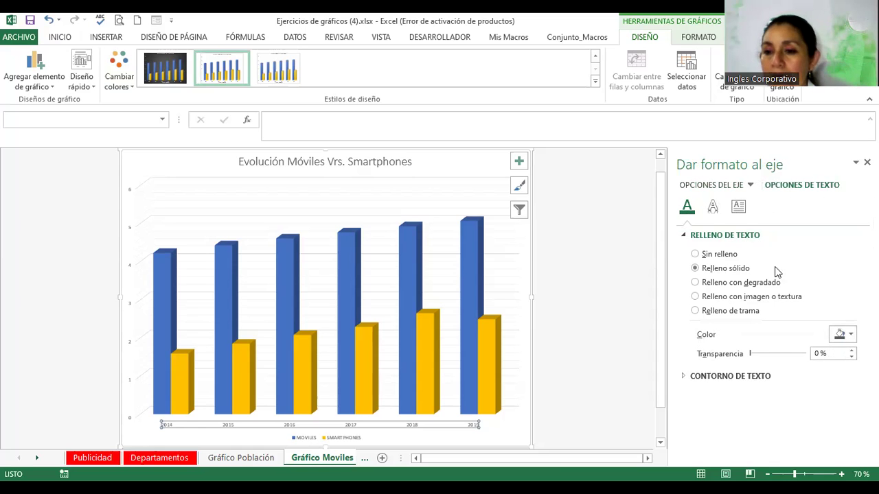
left_click(842, 333)
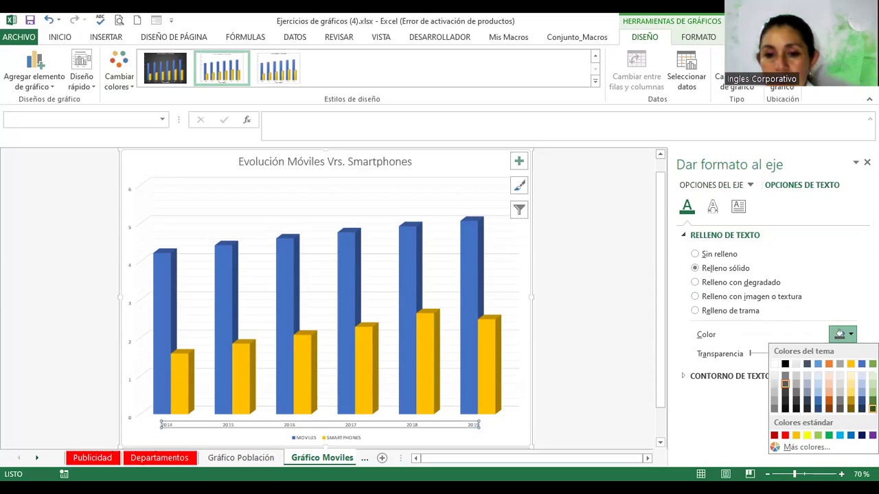
key("Escape")
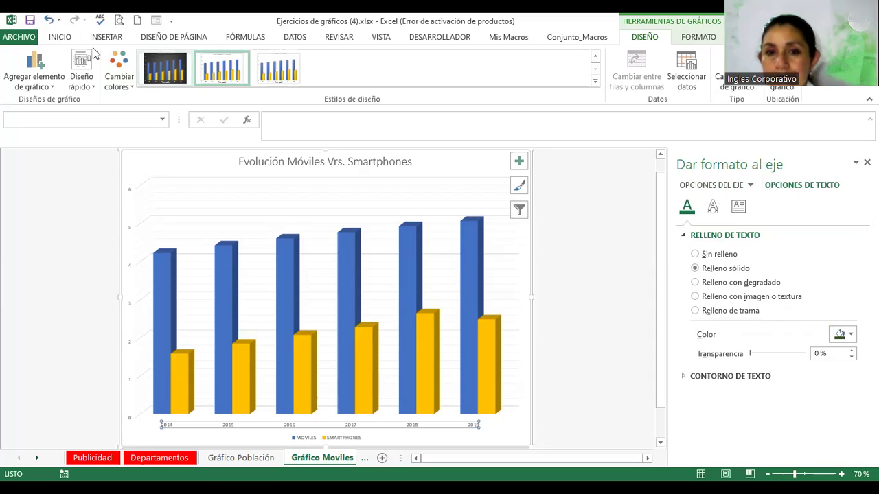
Make the horizontal axis year labels bold and increase their font size to 18
left_click(58, 38)
left_click(67, 79)
left_click(167, 61)
left_click(167, 61)
left_click(167, 60)
left_click(167, 60)
left_click(167, 61)
left_click(167, 60)
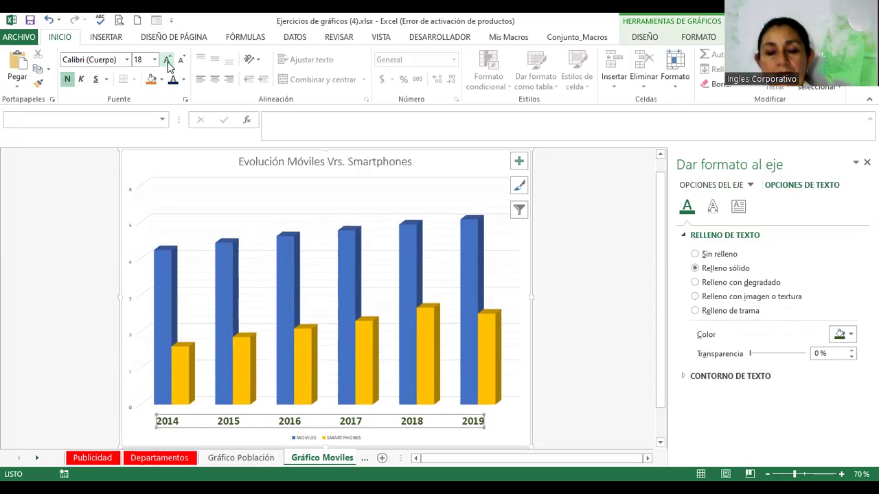
Increase the font size of the MOVILES and SMARTPHONES legend to 14
left_click(341, 443)
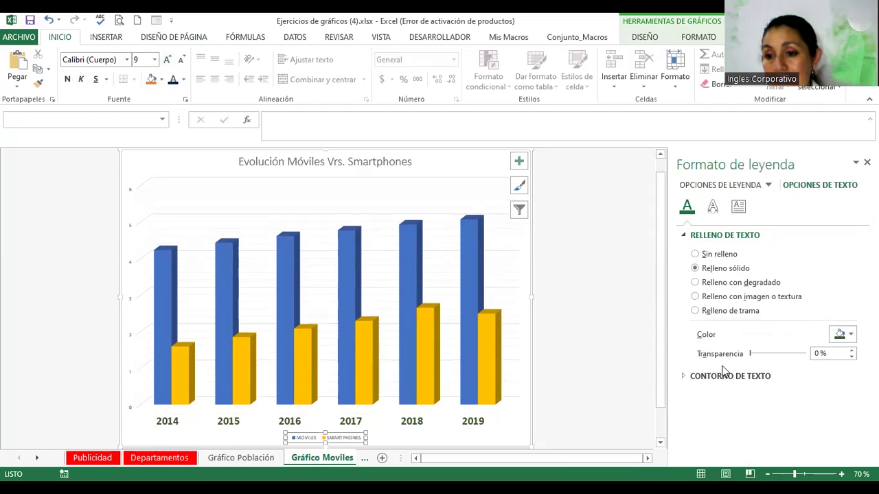
left_click(167, 60)
left_click(167, 60)
left_click(167, 60)
left_click(167, 60)
left_click(166, 60)
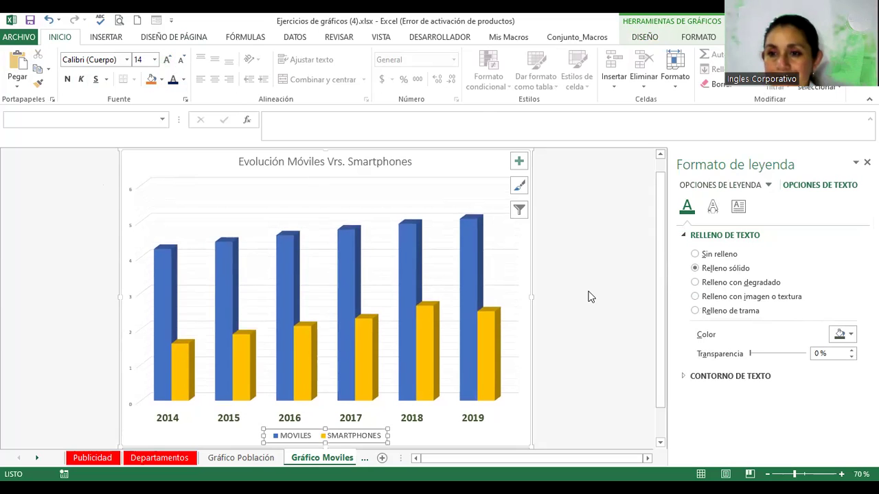
left_click(429, 201)
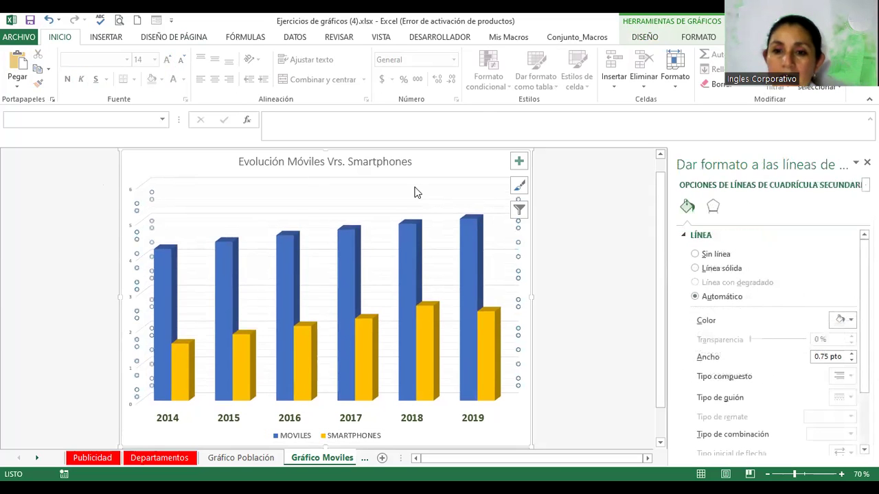